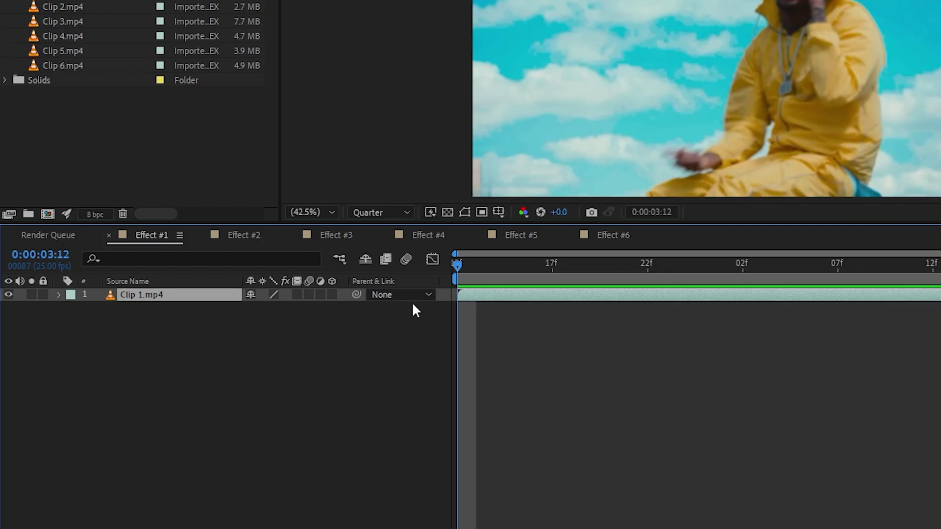
- Duplicate the Clip 1.mp4 layer and mark the man in yellow as foreground with Roto Brush strokes on the copy
key(ctrl+d)
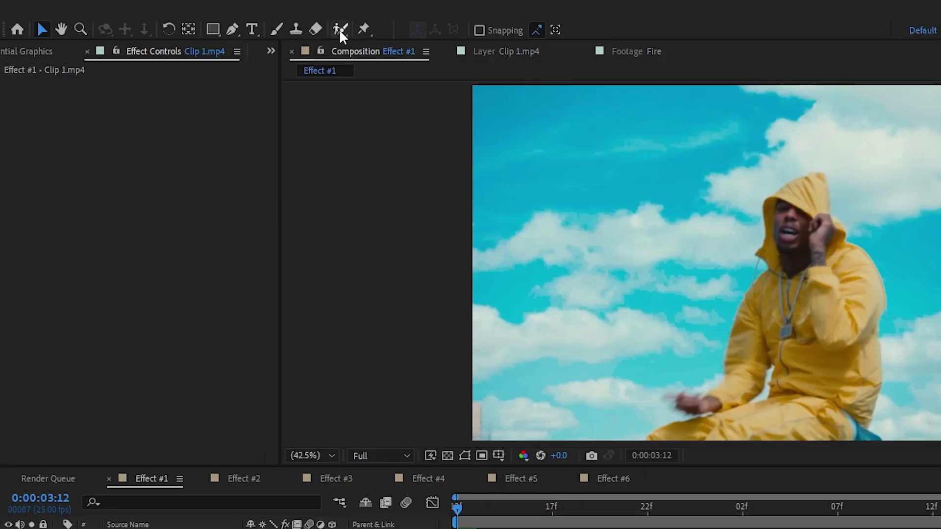
click(339, 28)
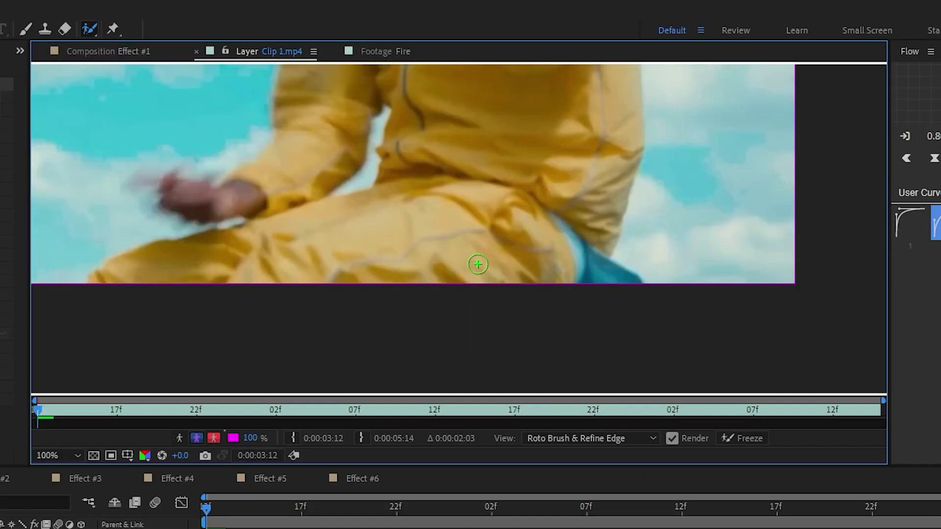
drag(421, 210, 430, 209)
drag(347, 203, 336, 313)
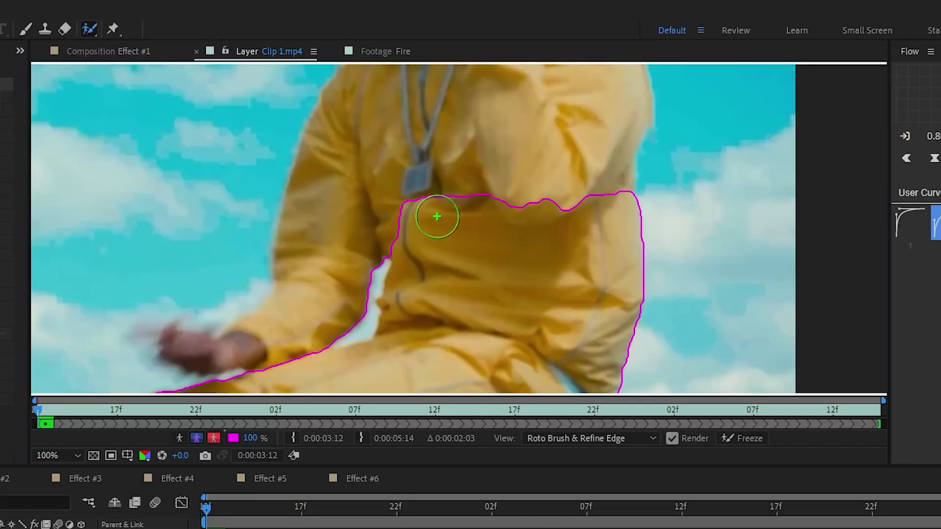
mouse_move(434, 218)
mouse_down()
mouse_move(397, 218)
mouse_move(417, 268)
mouse_up()
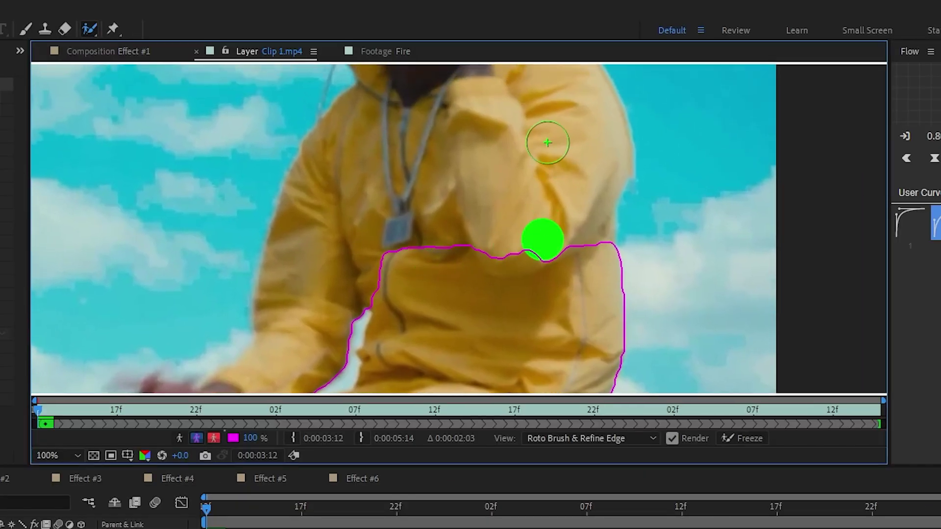
drag(538, 108, 548, 226)
drag(460, 328, 403, 131)
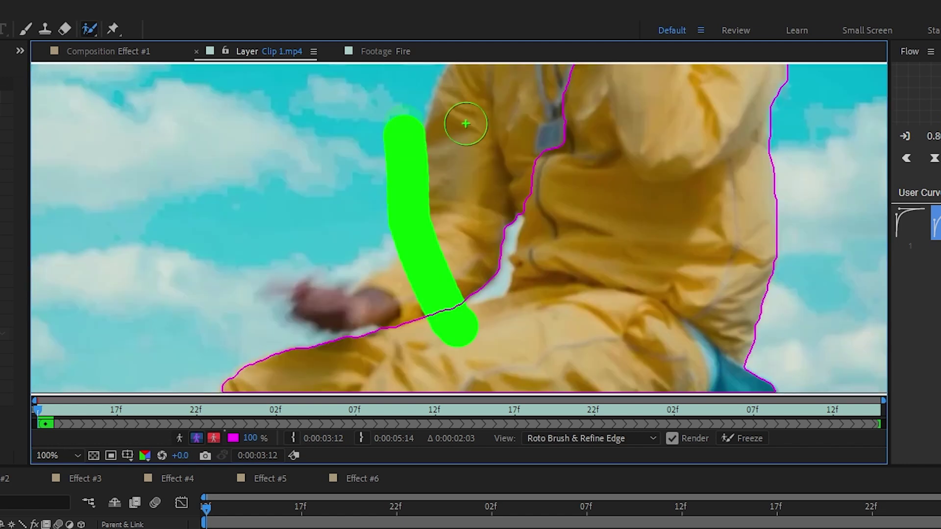
drag(458, 196, 489, 327)
- Refine the roto selection around the man's arm and hand by subtracting the sky, and freeze the matte
drag(400, 276, 414, 200)
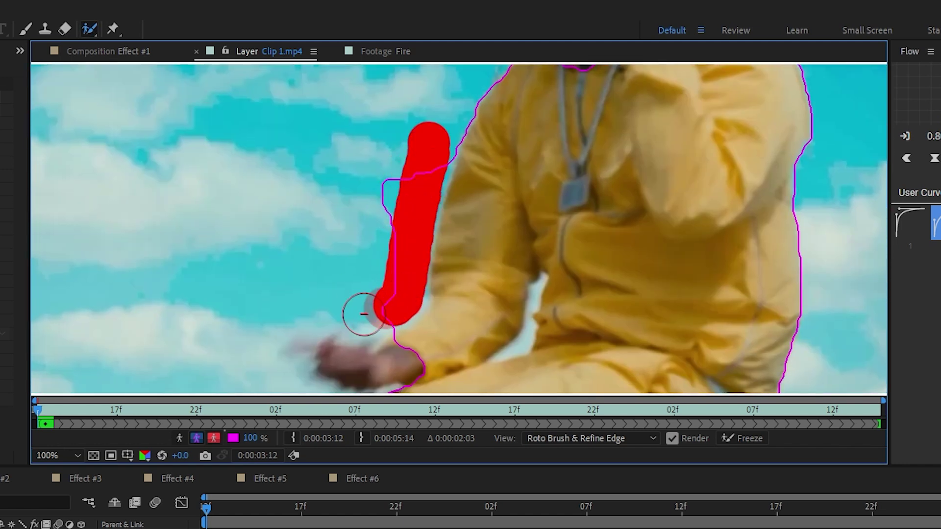
drag(364, 314, 324, 314)
drag(471, 319, 511, 269)
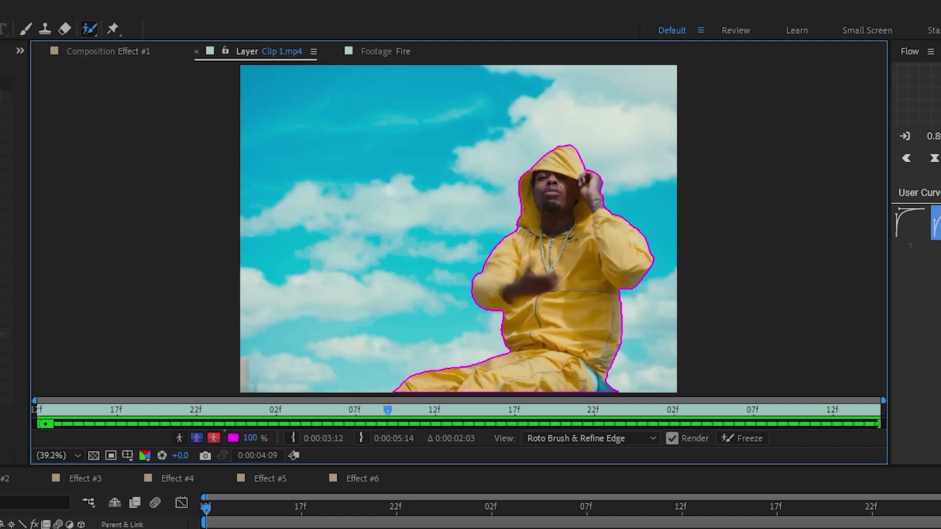
click(740, 441)
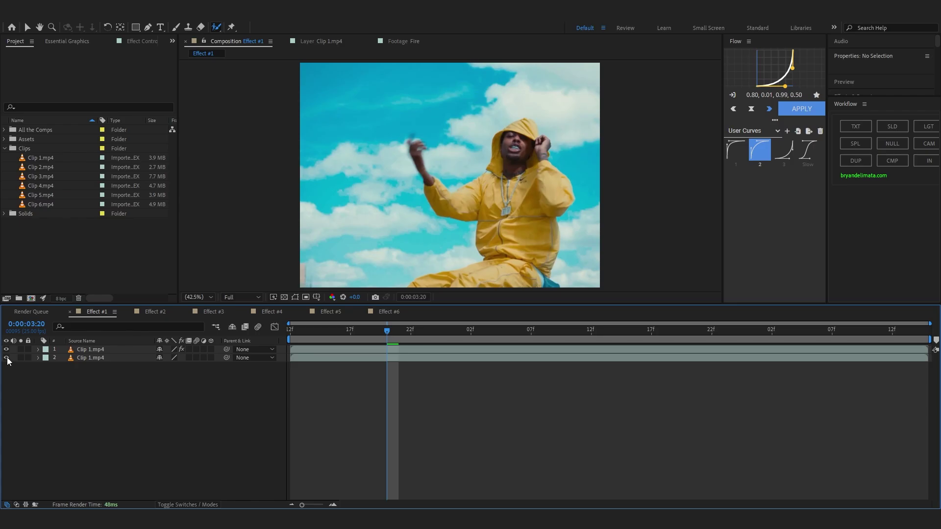
- Toggle the visibility of the lower Clip 1.mp4 layer to check the cut-out man on its own
click(7, 358)
click(7, 359)
click(7, 358)
click(7, 359)
click(7, 358)
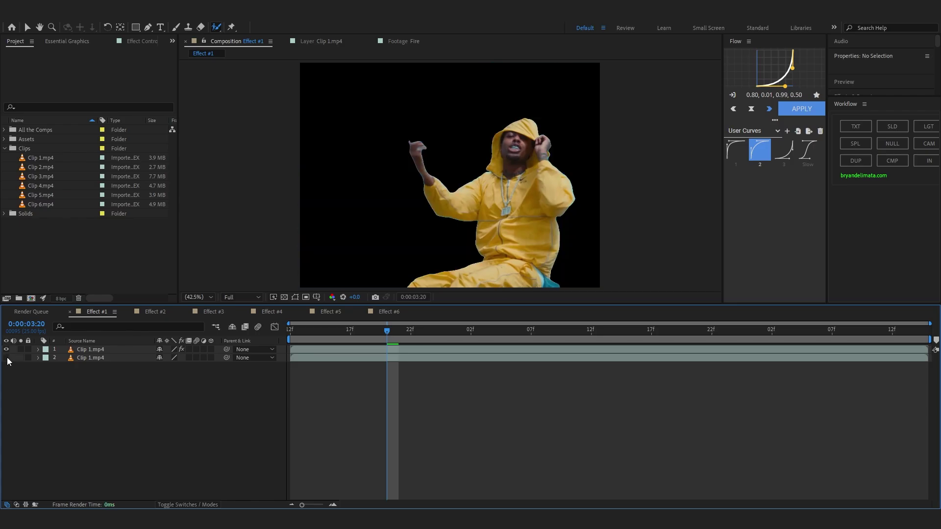
click(7, 358)
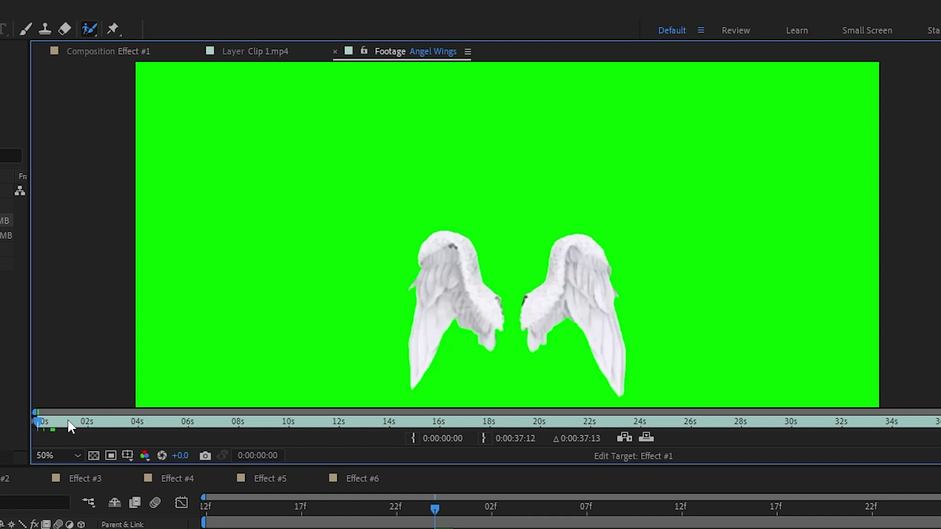
- Scrub through the Angel Wings footage and add it as the uppermost layer of the Effect #1 composition
drag(67, 418, 214, 447)
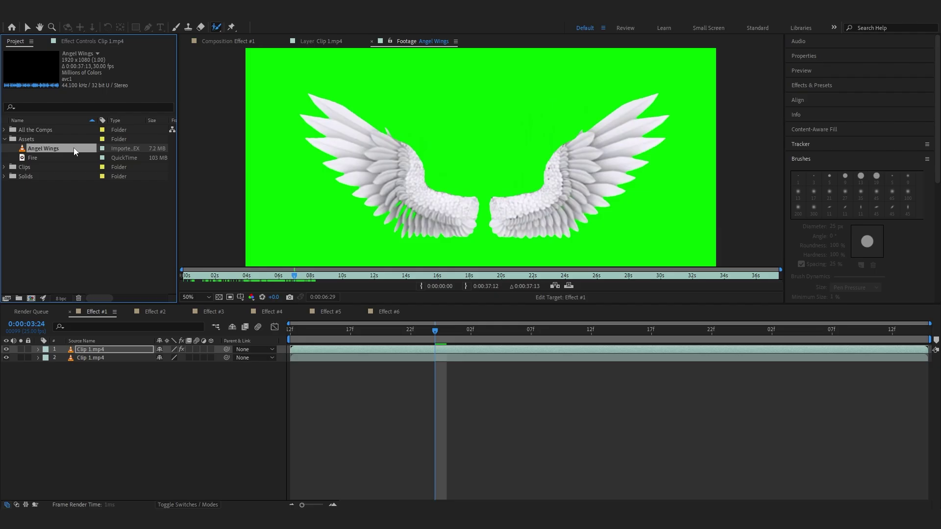
drag(74, 148, 78, 301)
drag(71, 352, 72, 350)
key(space)
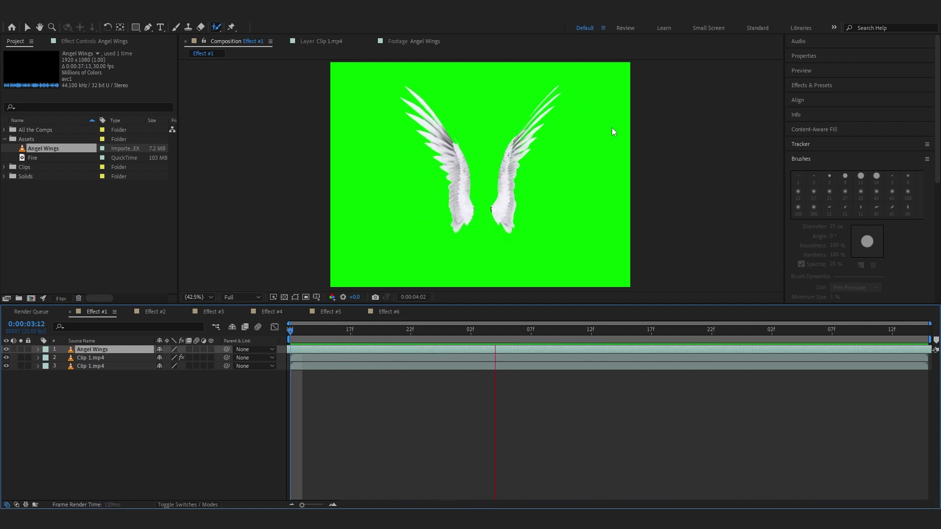
- Speed up the Angel Wings layer by lowering its Time Stretch factor, holding the layer in-point in place
right_click(504, 349)
mouse_move(554, 114)
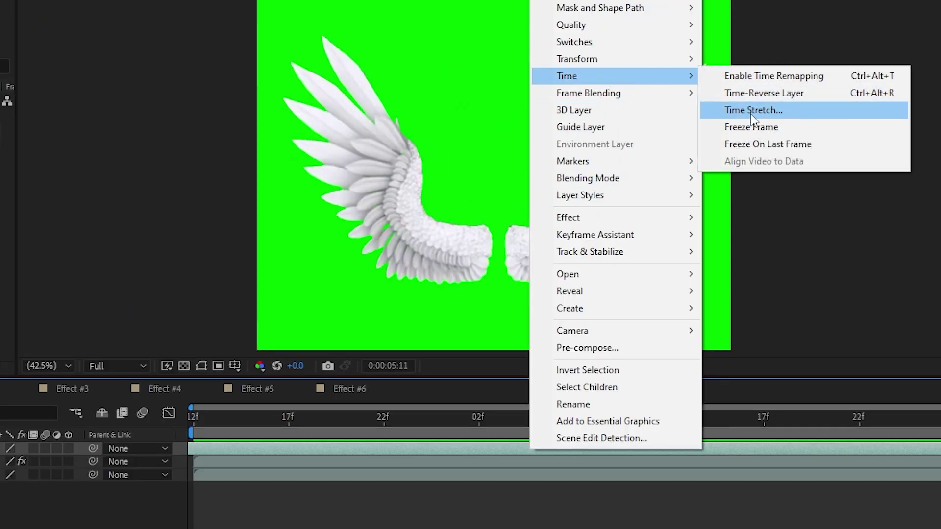
click(751, 111)
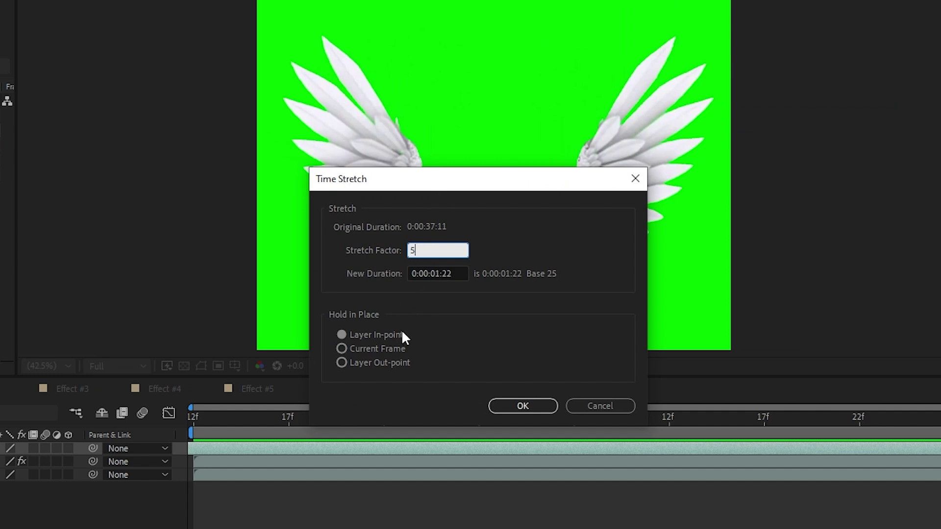
click(494, 409)
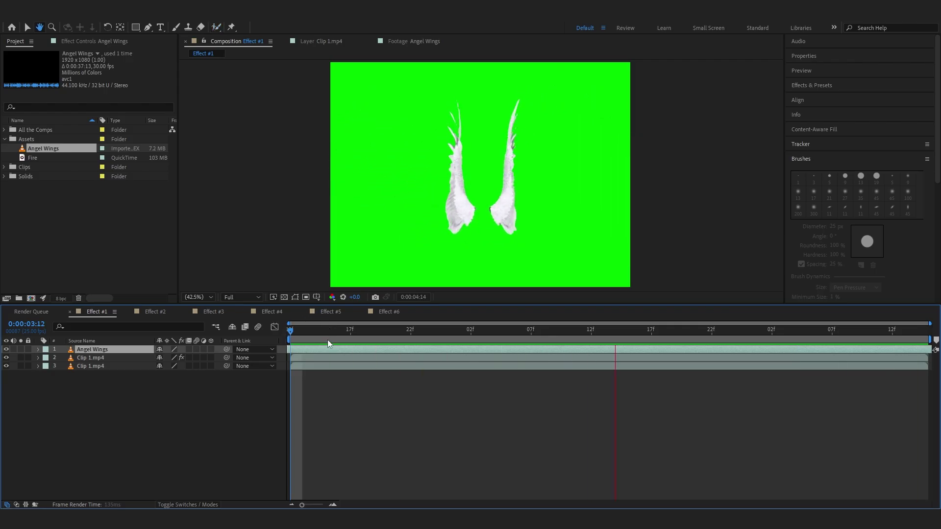
- Apply Keylight (1.2) to the Angel Wings layer and sample the green background as its screen colour
key(ctrl+space)
text(ke)
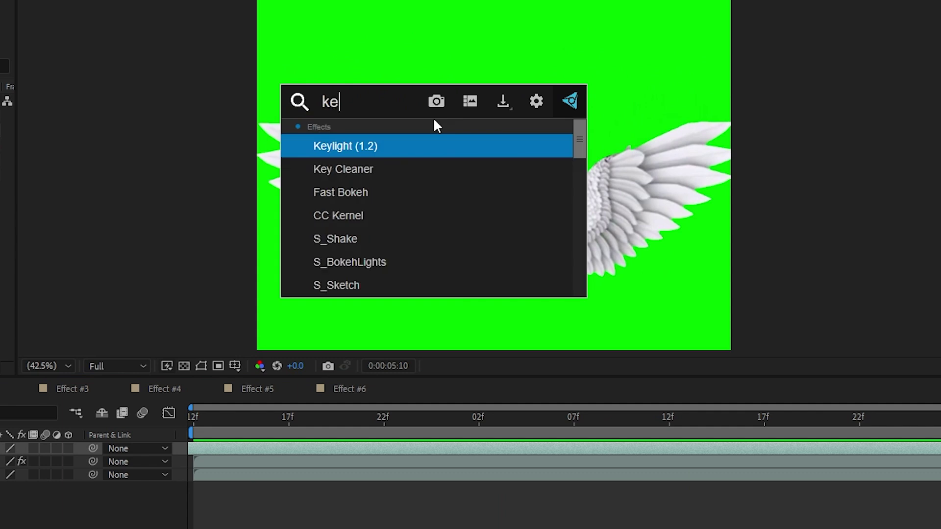
click(401, 146)
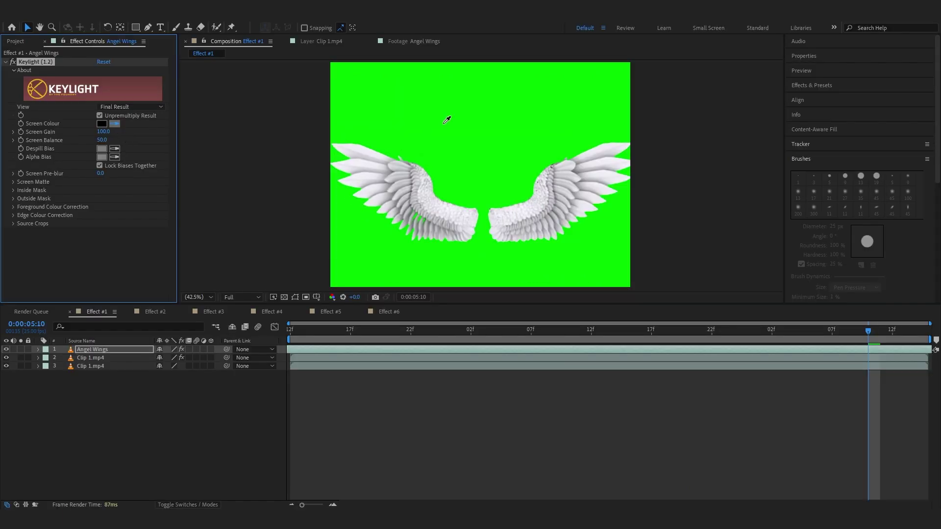
click(447, 120)
- Place the Angel Wings layer beneath the cut-out clip, centred behind the man's back, and scale it to 154%
drag(825, 336, 175, 309)
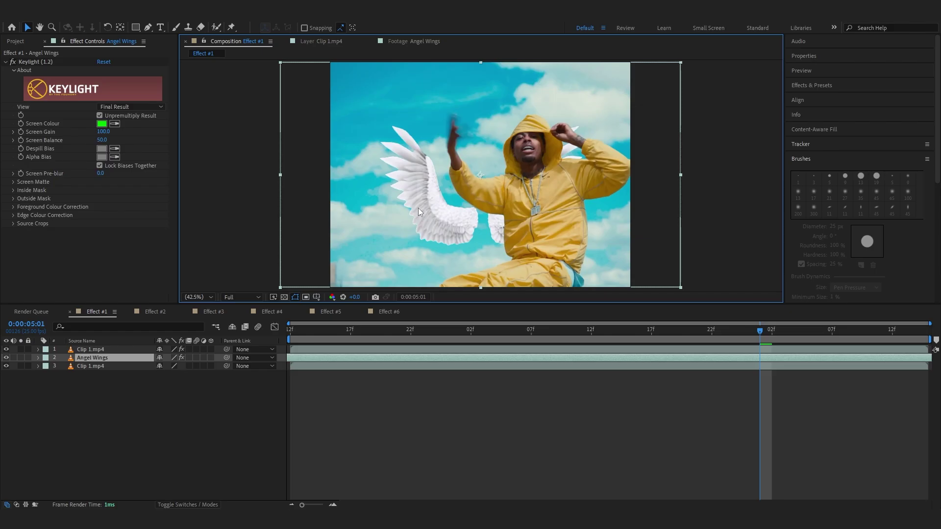
drag(419, 208, 472, 196)
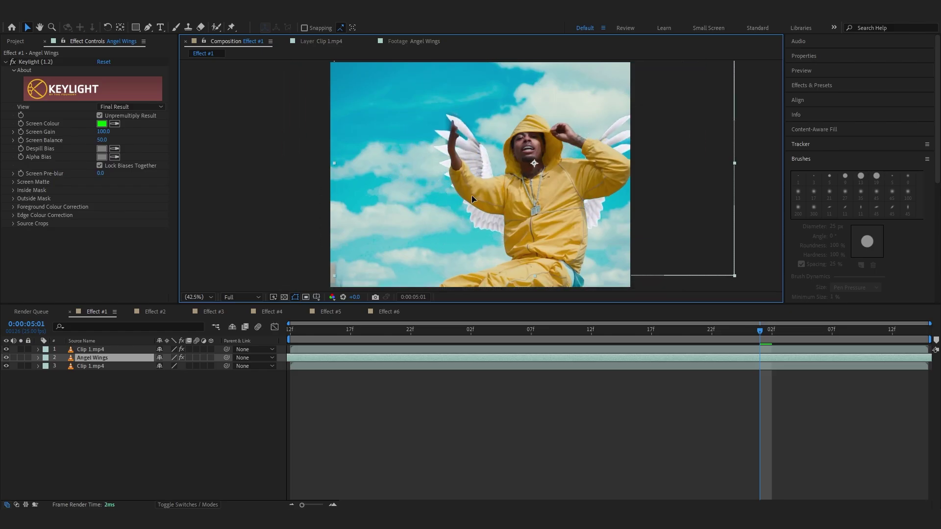
key(s)
drag(178, 366, 203, 367)
key(space)
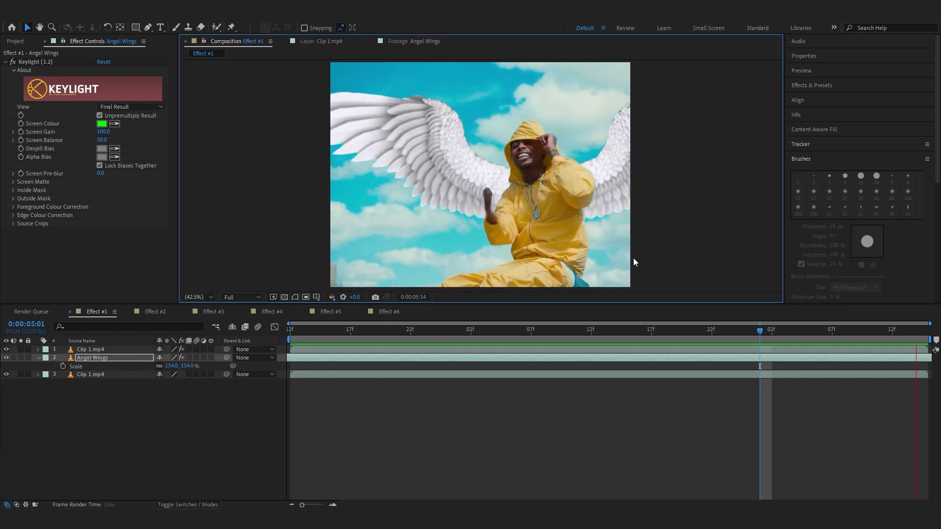
click(290, 331)
key(space)
key(space)
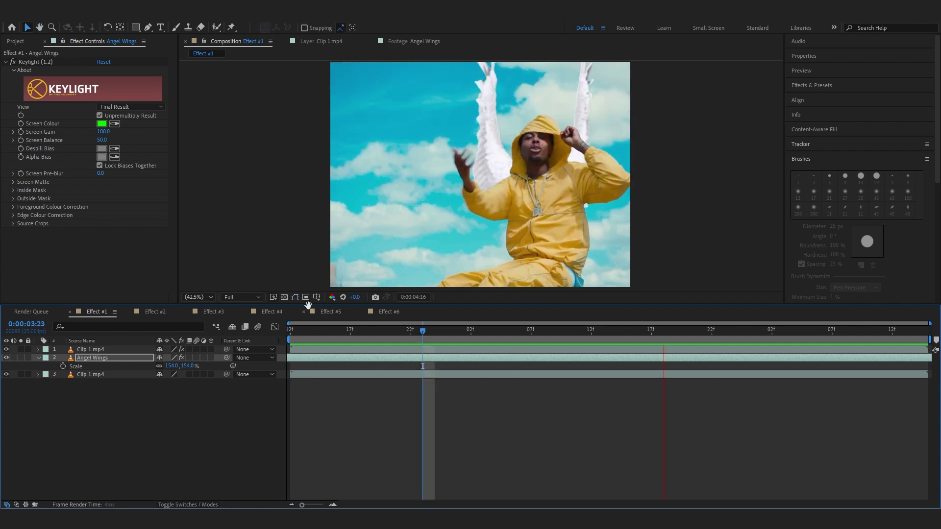
- Apply Deep Glow to the Angel Wings layer with radius 426, exposure 0.67 and Unmult enabled
key(ctrl+space)
text(dee)
click(424, 118)
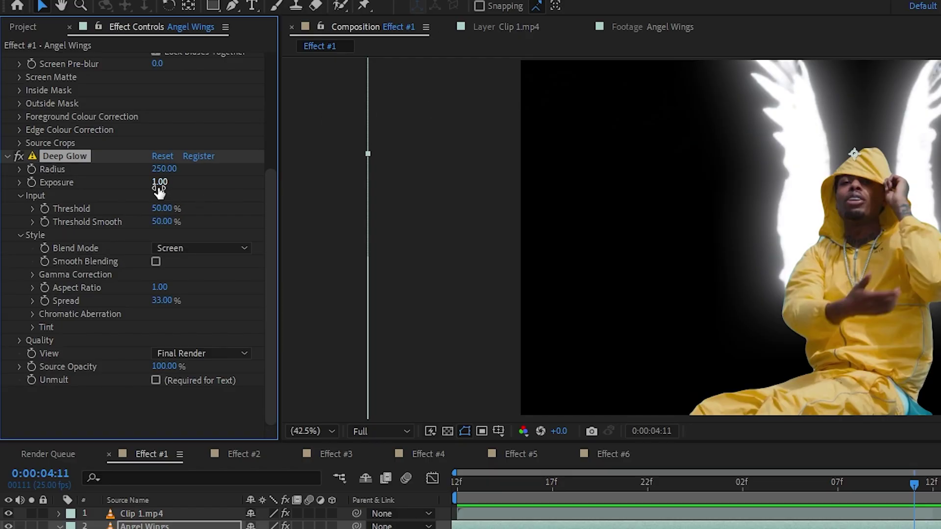
drag(146, 186, 133, 186)
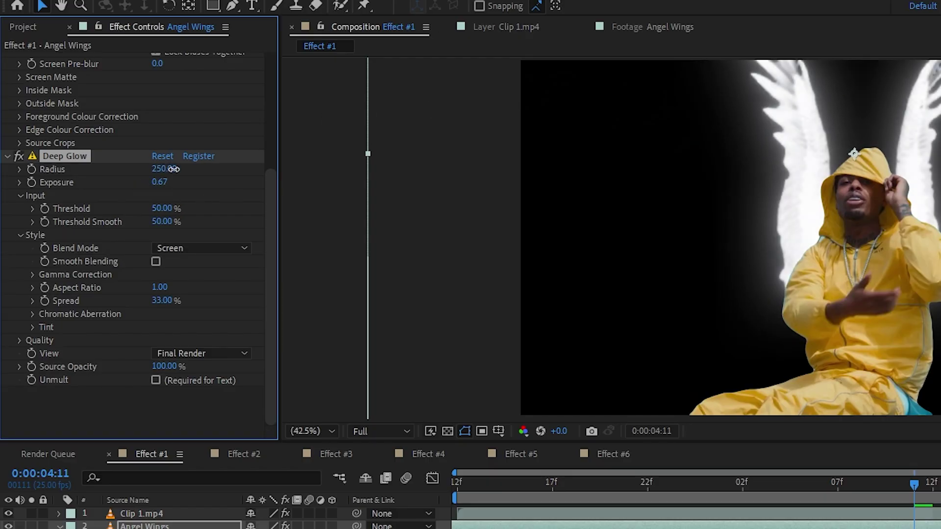
key(space)
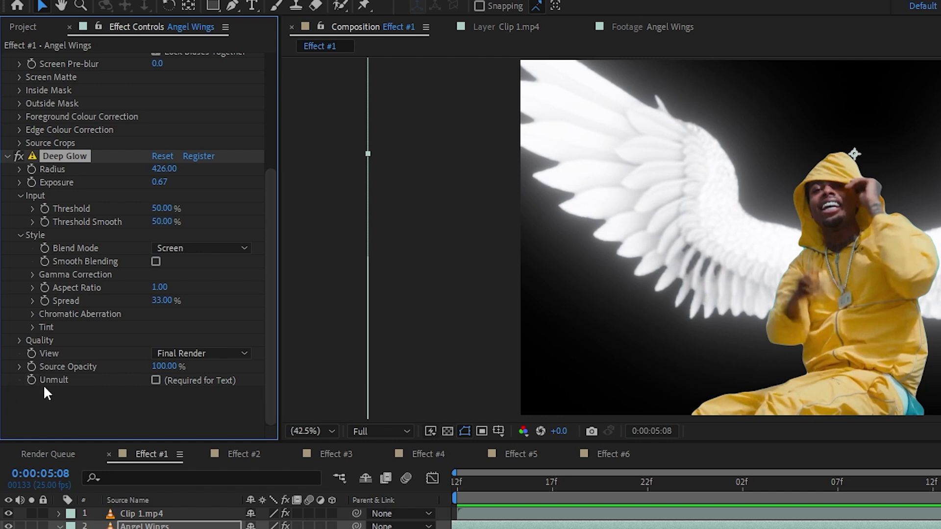
click(155, 381)
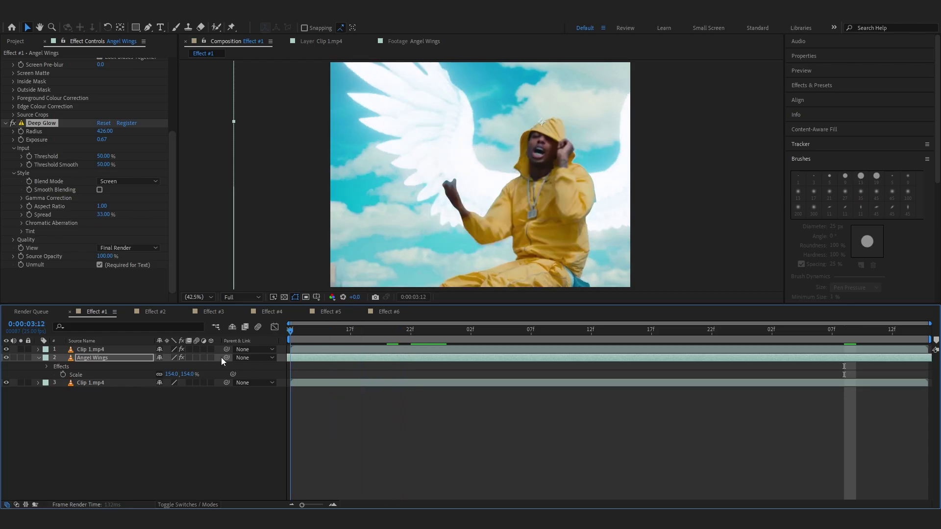
key(space)
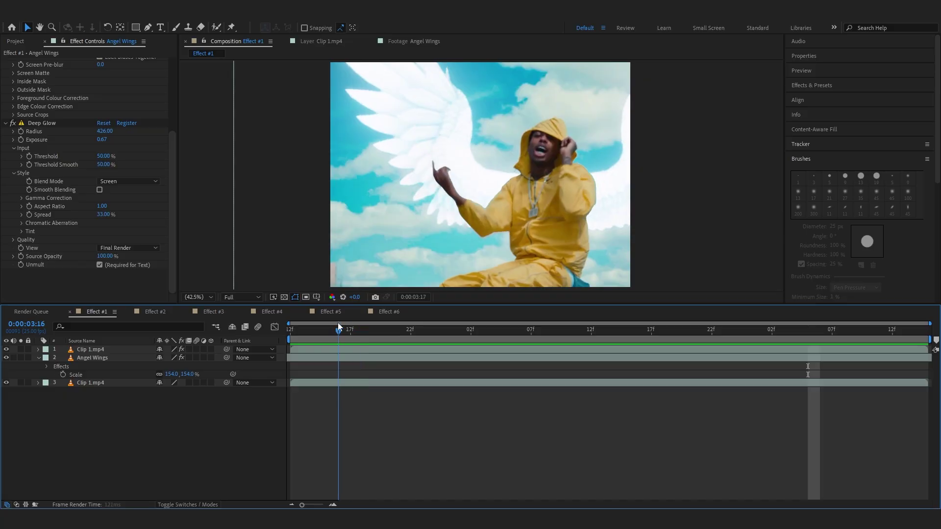
- Create a null object and parent both Clip 1.mp4 layers and the Angel Wings layer to it
right_click(319, 525)
mouse_move(465, 289)
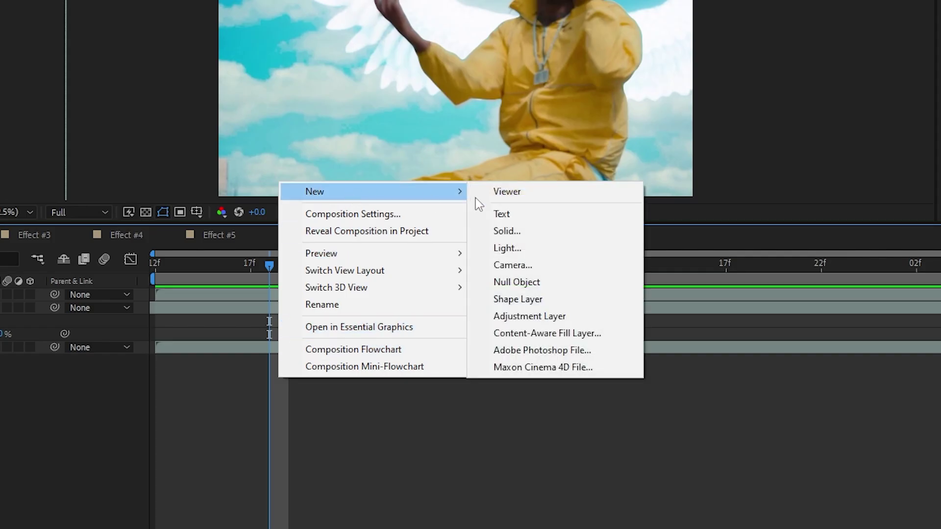
click(517, 283)
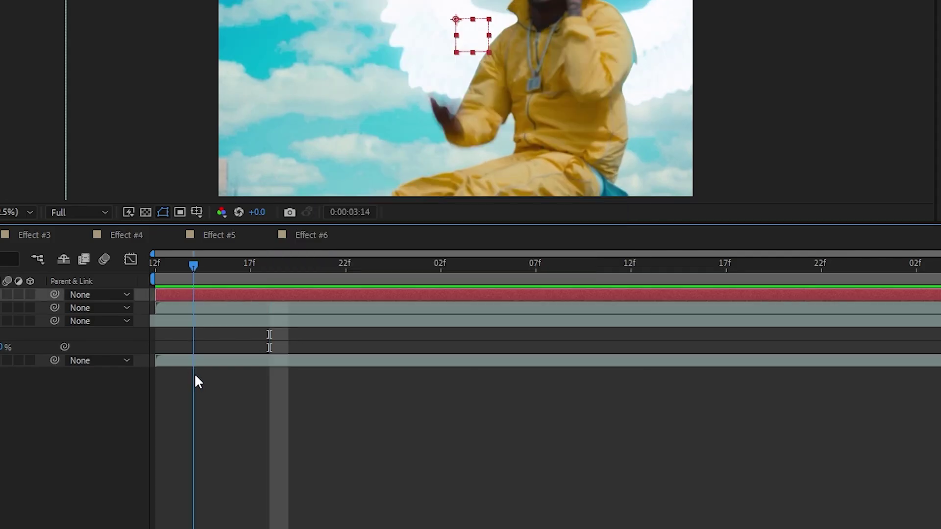
drag(194, 372, 778, 422)
click(148, 311)
shift+click(142, 335)
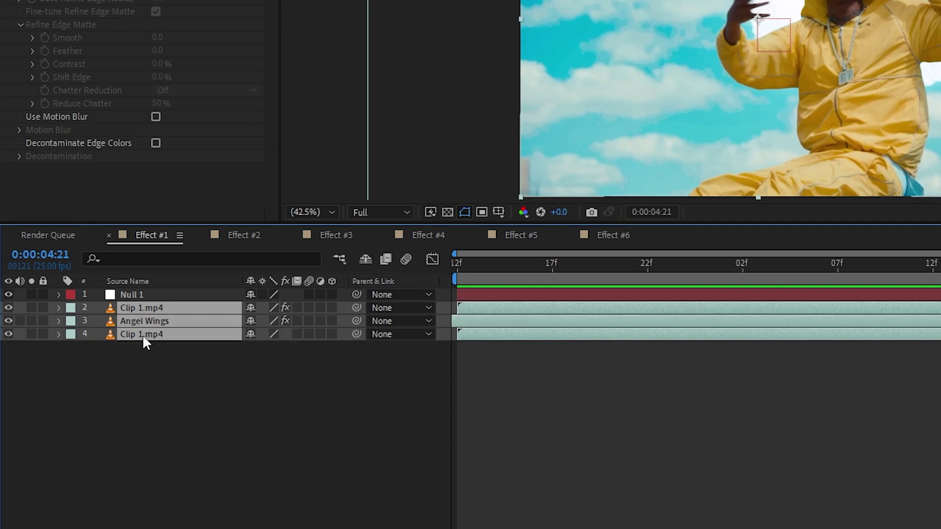
drag(356, 308, 131, 290)
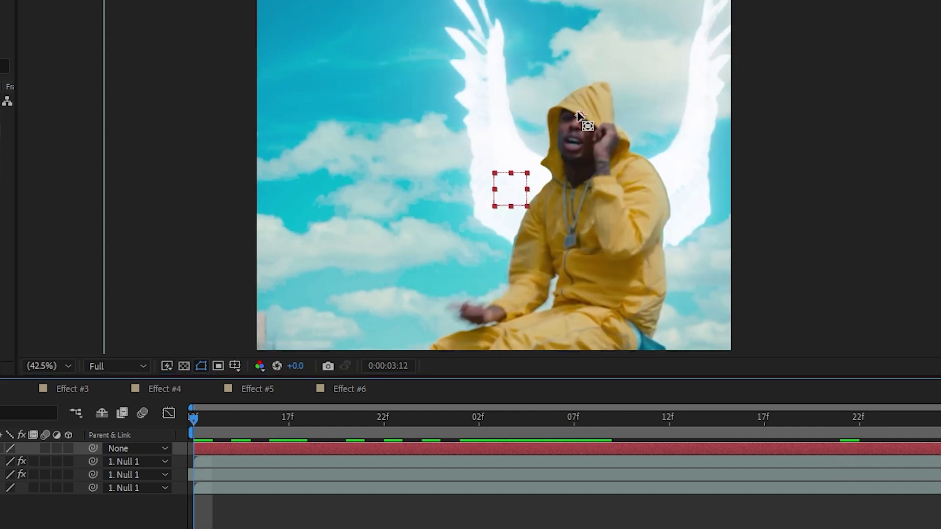
- Set Null 1's anchor point on the man's face and add a Scale keyframe at 100%, moved to 0:00:05:02
drag(580, 116, 577, 127)
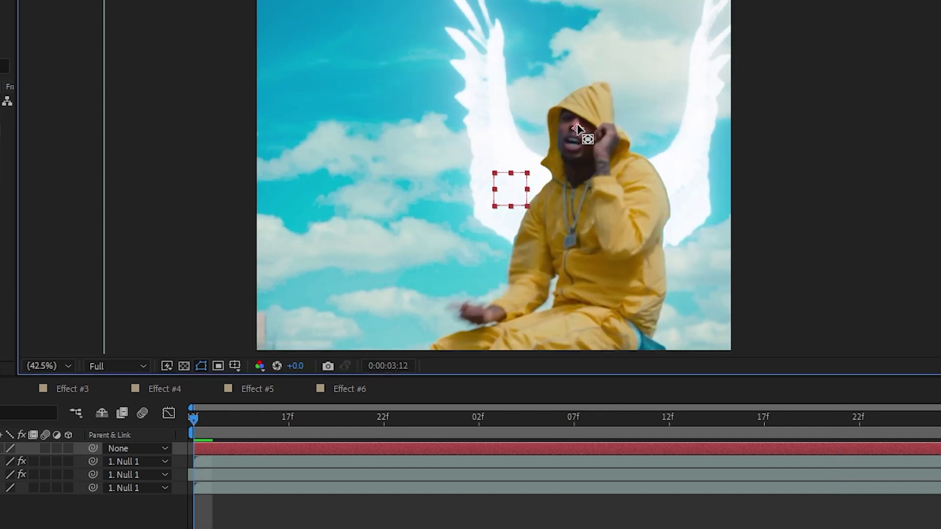
key(s)
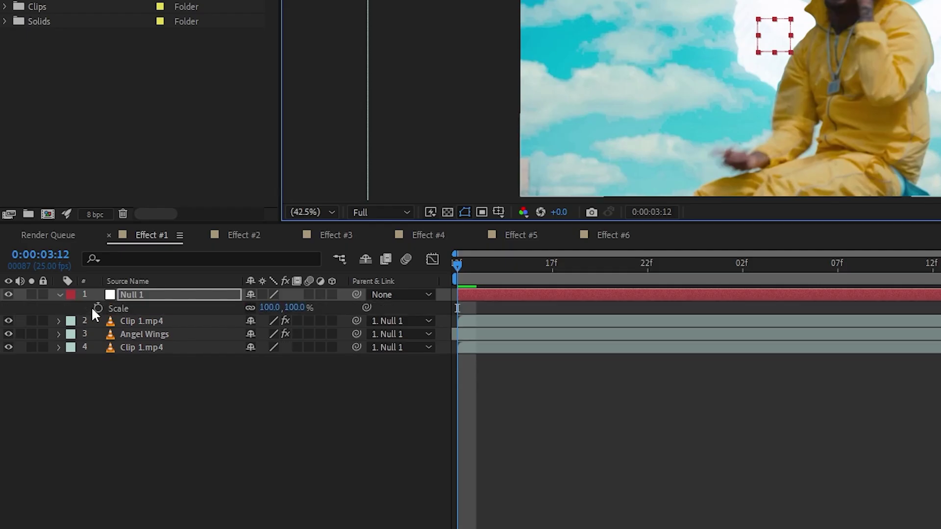
click(98, 308)
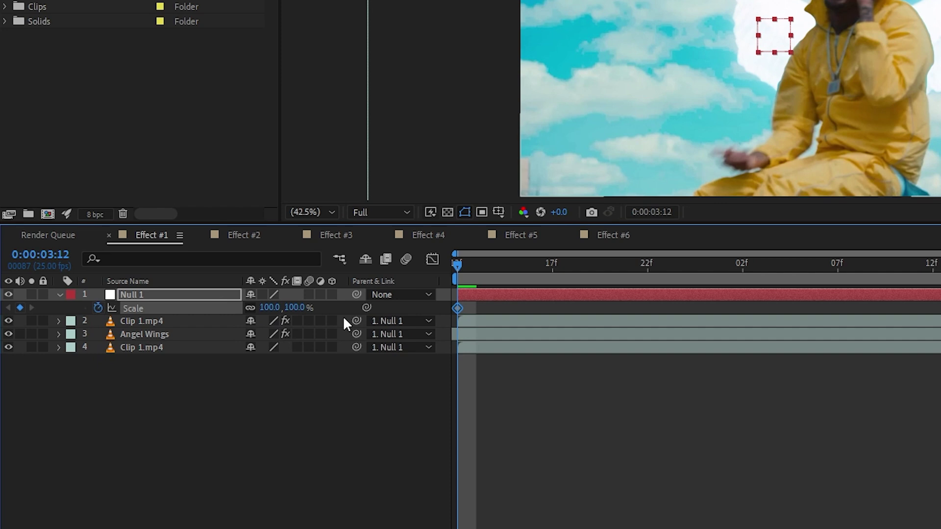
key(space)
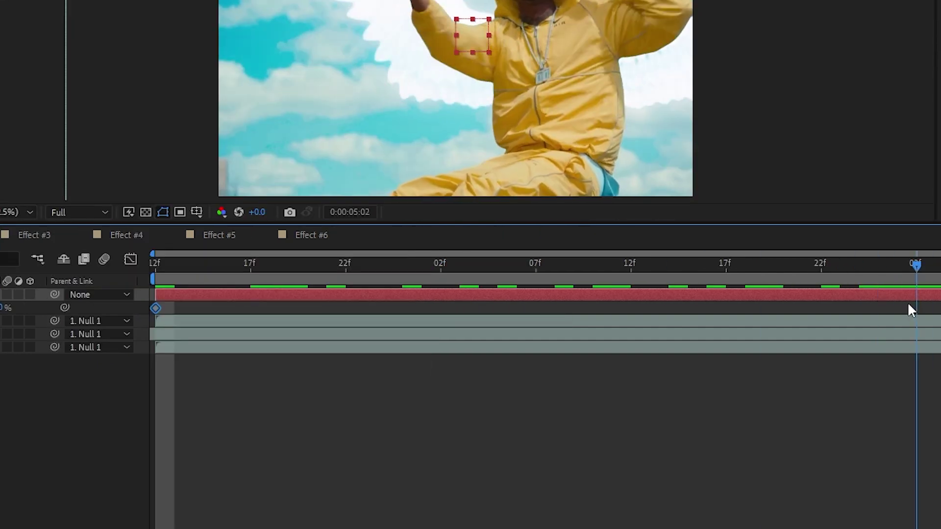
drag(155, 308, 904, 328)
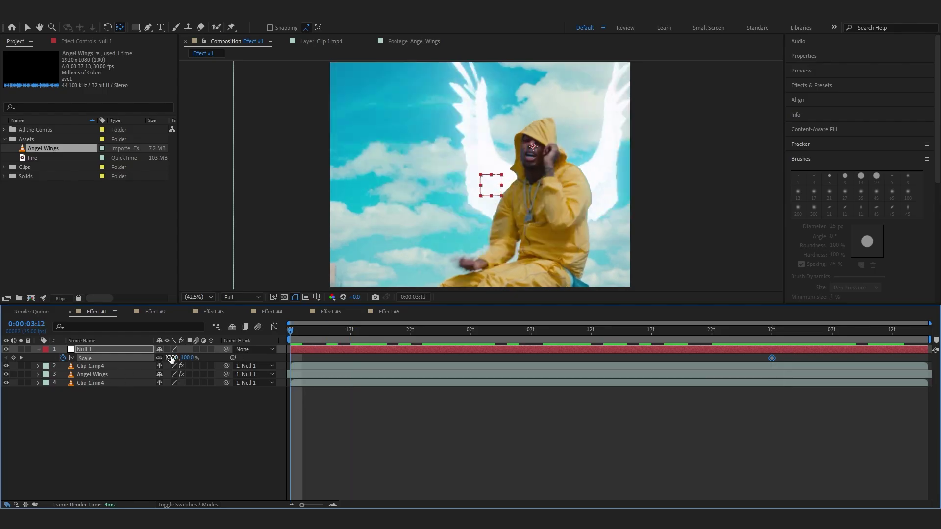
- Ease Null 1's Scale animation in the speed graph, with a short outgoing and long incoming handle for a fast early zoom
key(space)
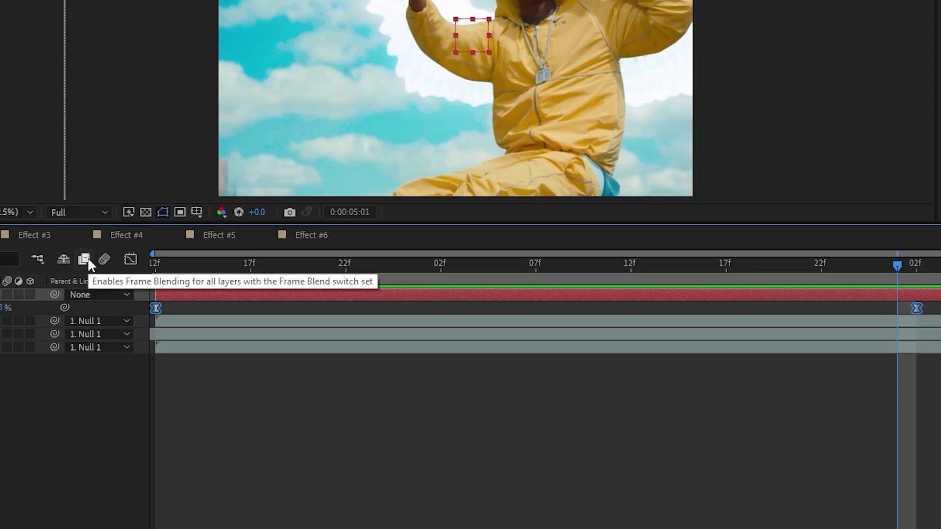
click(130, 259)
click(503, 523)
click(523, 376)
drag(939, 289, 798, 373)
drag(790, 304, 233, 305)
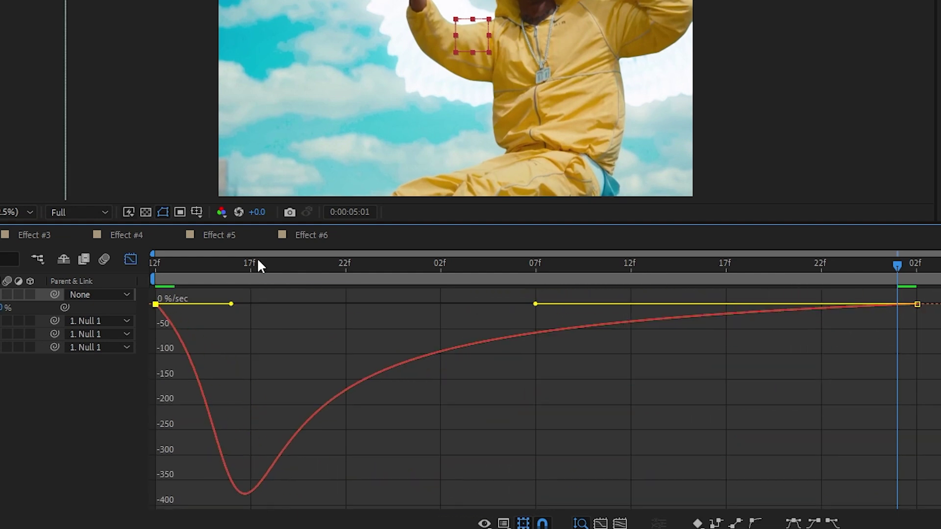
- Pull the first Scale keyframe's ease handle fully back to that keyframe and enable motion blur on all layers
key(space)
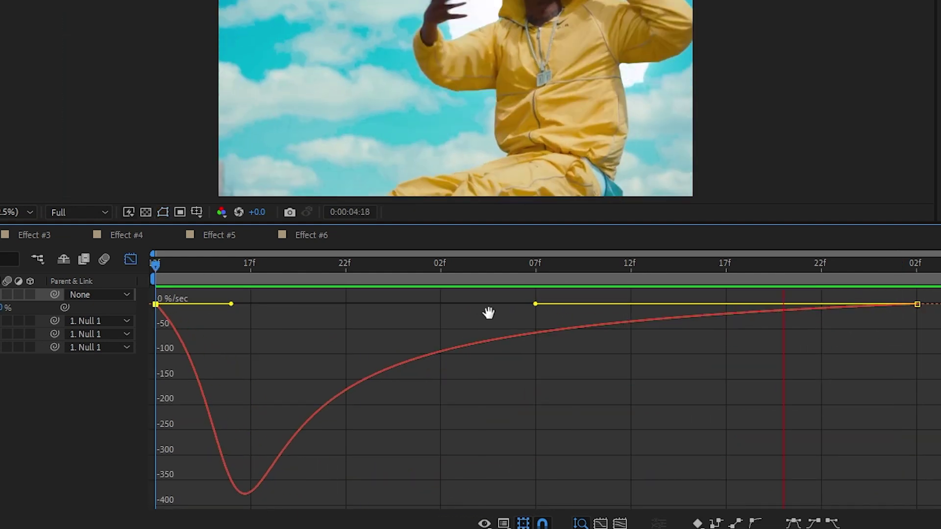
key(space)
drag(232, 304, 142, 306)
key(space)
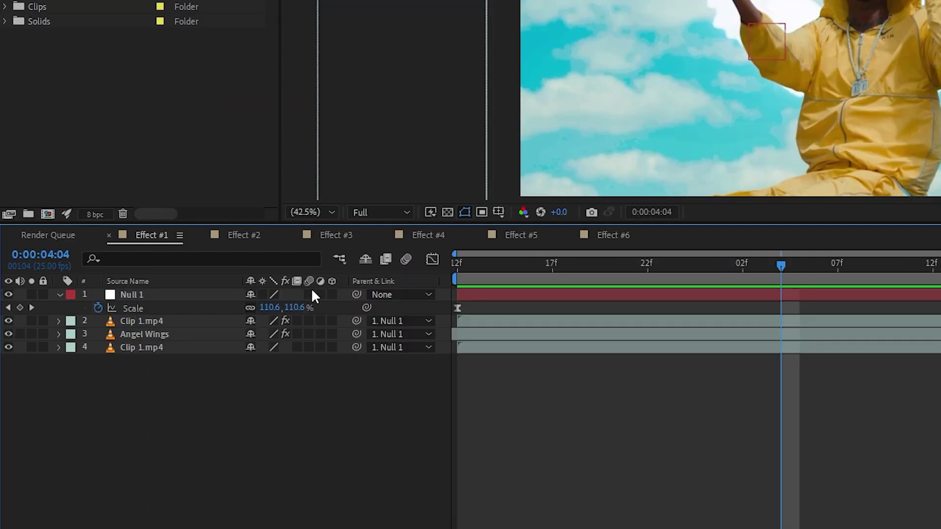
drag(309, 295, 309, 373)
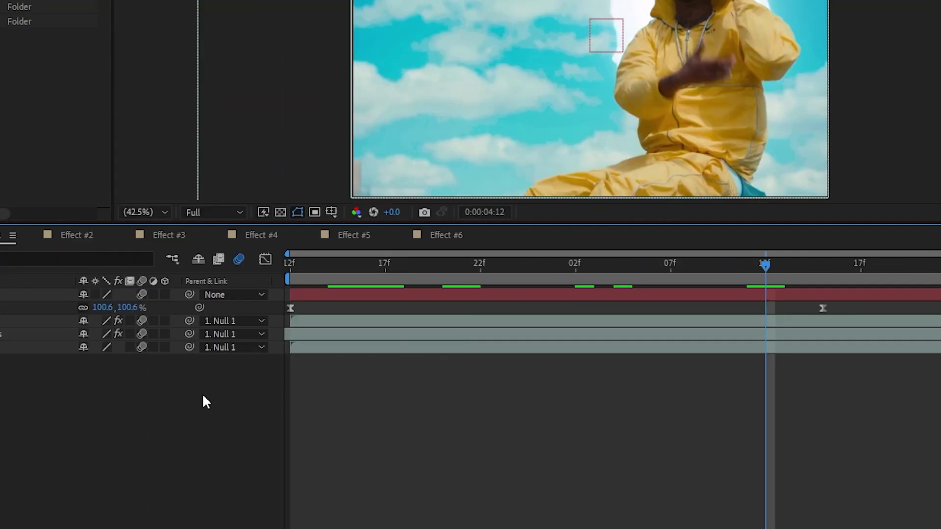
- Add an adjustment layer above Null 1 and apply the BEST ONE! shake preset to it
right_click(204, 398)
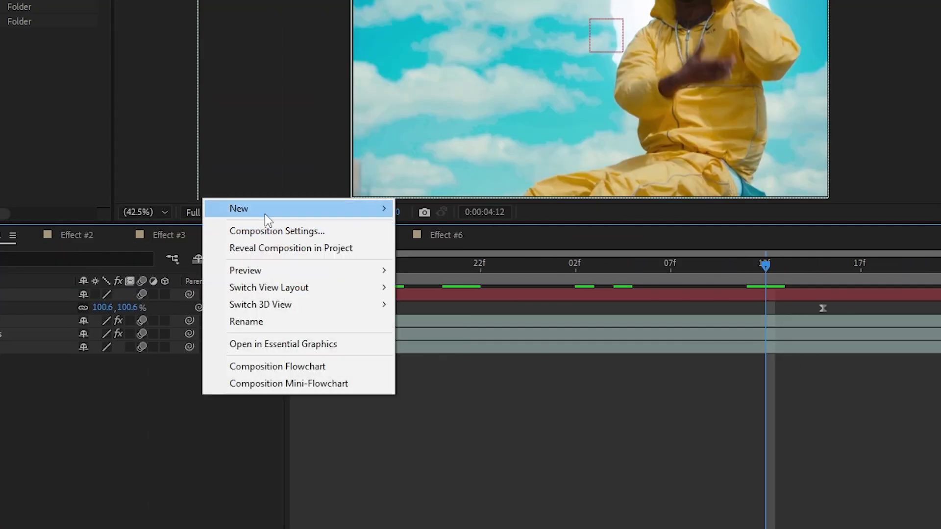
mouse_move(336, 216)
click(422, 333)
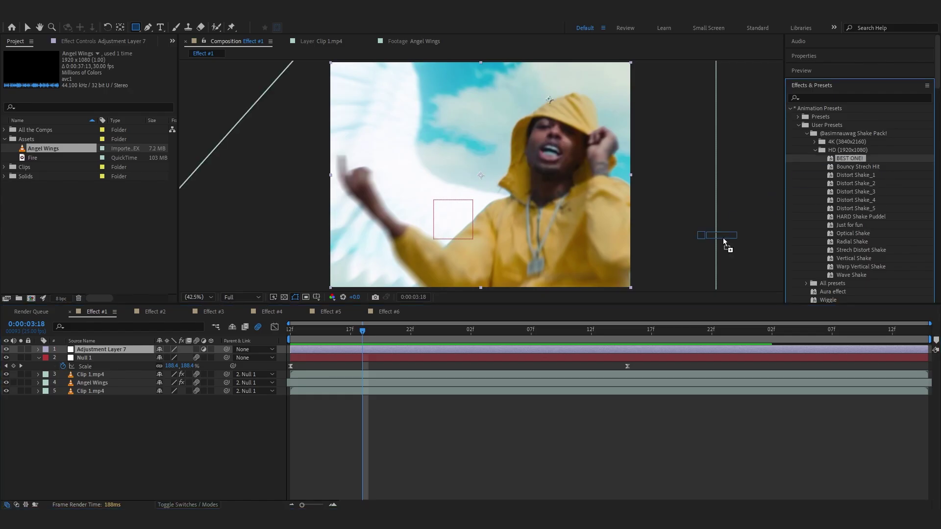
drag(724, 242, 434, 351)
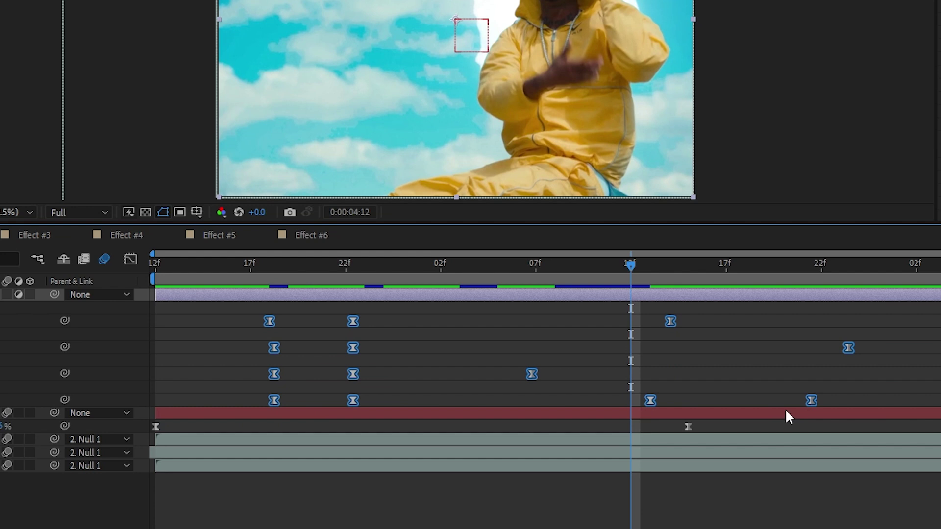
- Shift all the shake keyframes on the adjustment layer earlier so the second set falls at 0:00:03:17
drag(808, 401, 798, 401)
click(239, 283)
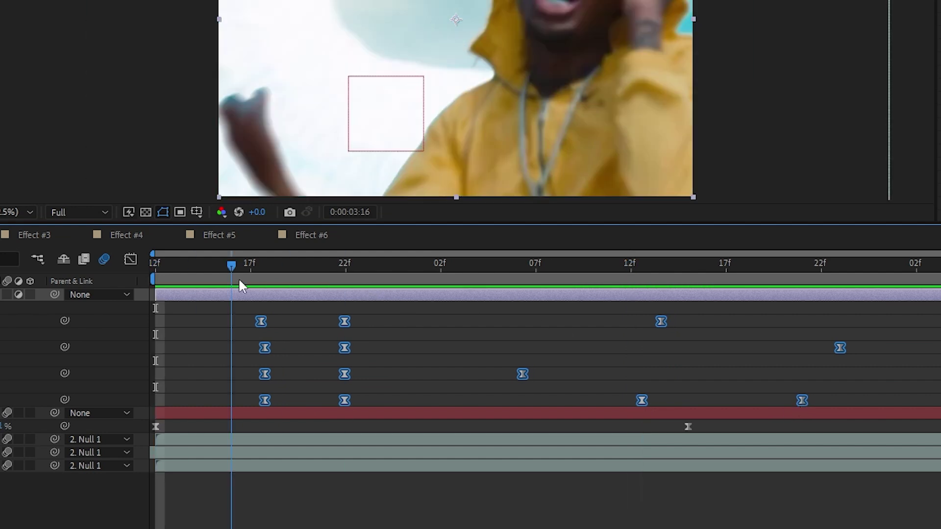
drag(349, 318, 254, 317)
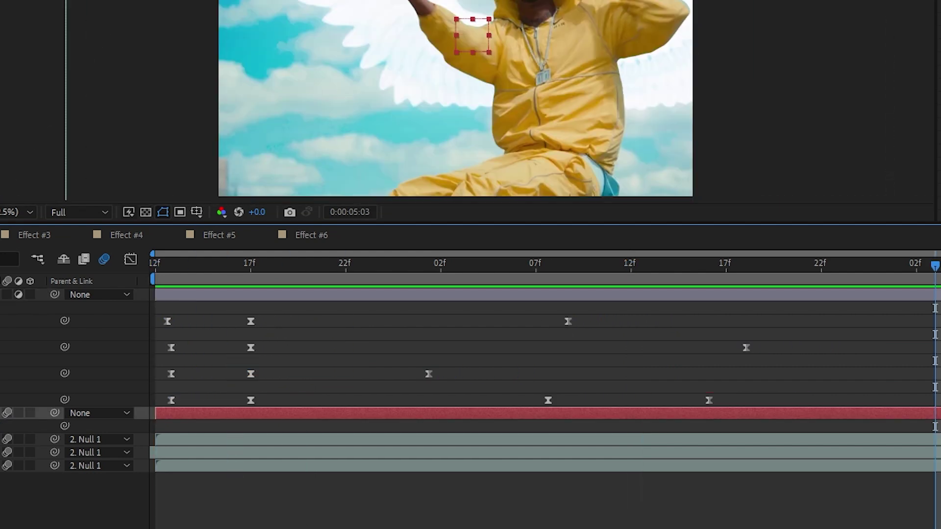
- Add the expression wiggle(3,6) to Null 1's Position
key(alt+shift+equal)
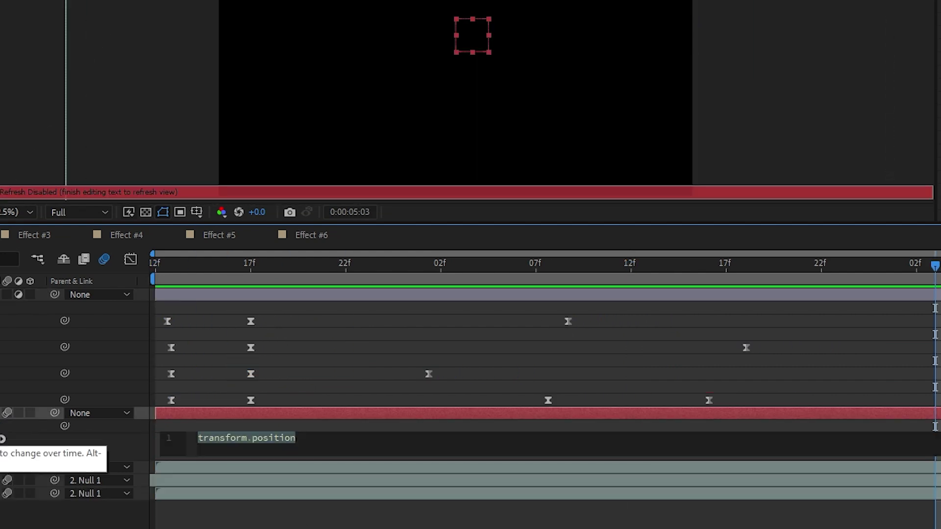
text(wiggle(3,6)
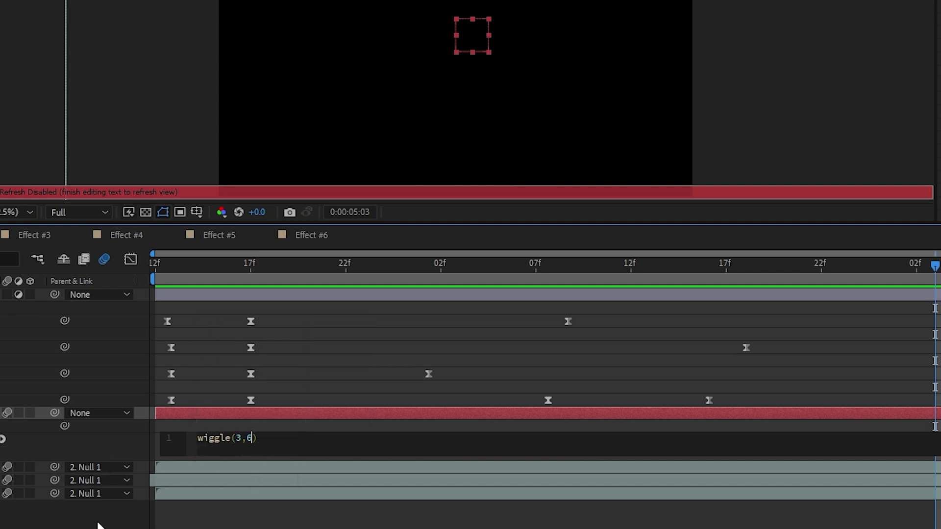
click(219, 518)
drag(819, 333, 769, 354)
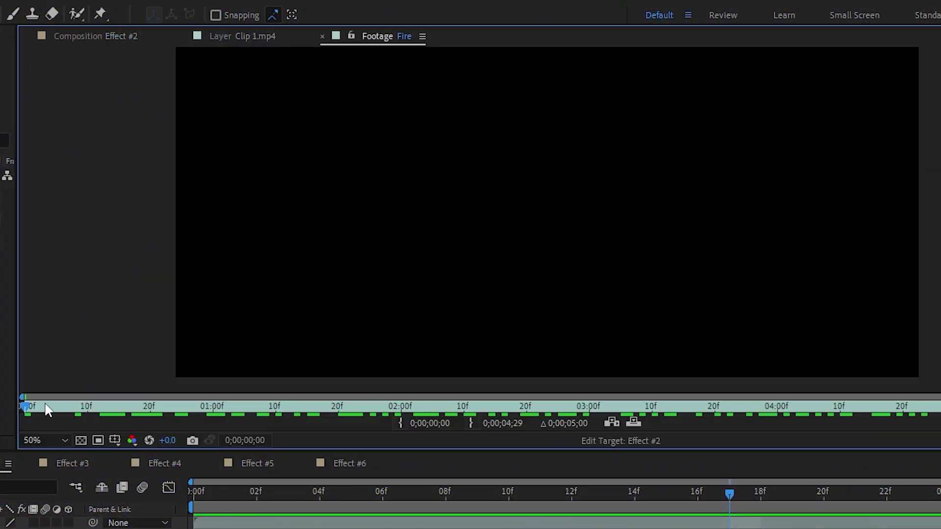
- Preview the Fire footage and add it above Clip 2.mp4 in the Effect #2 composition
drag(46, 410, 376, 434)
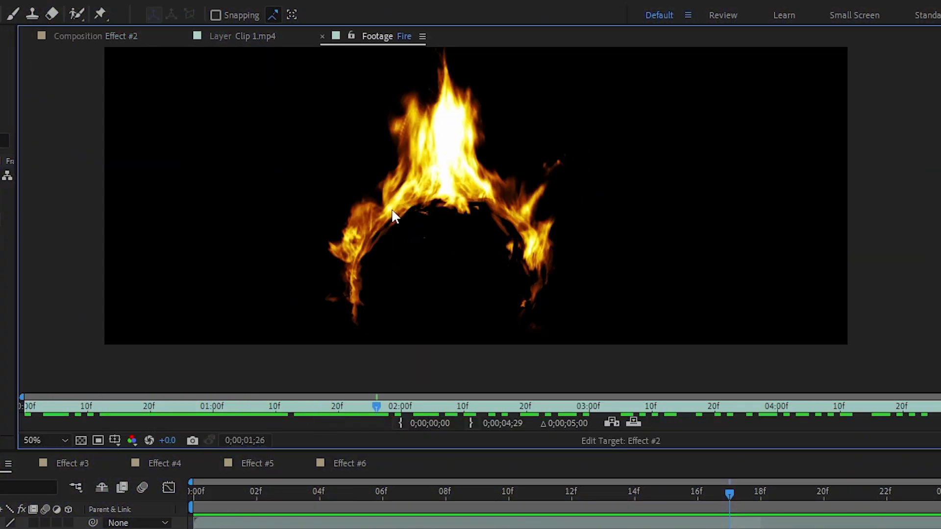
scroll(392, 210, up, 1)
drag(392, 210, 430, 226)
scroll(439, 224, down, 1)
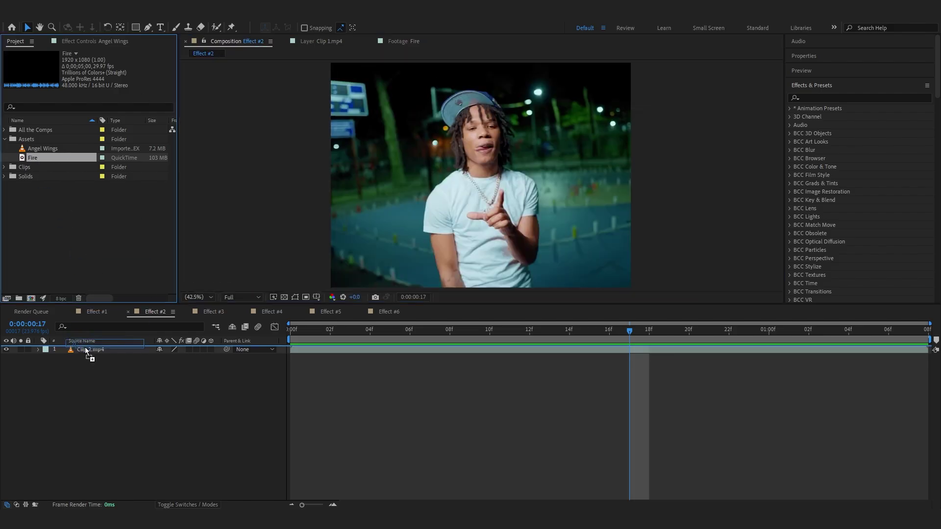
drag(85, 350, 84, 347)
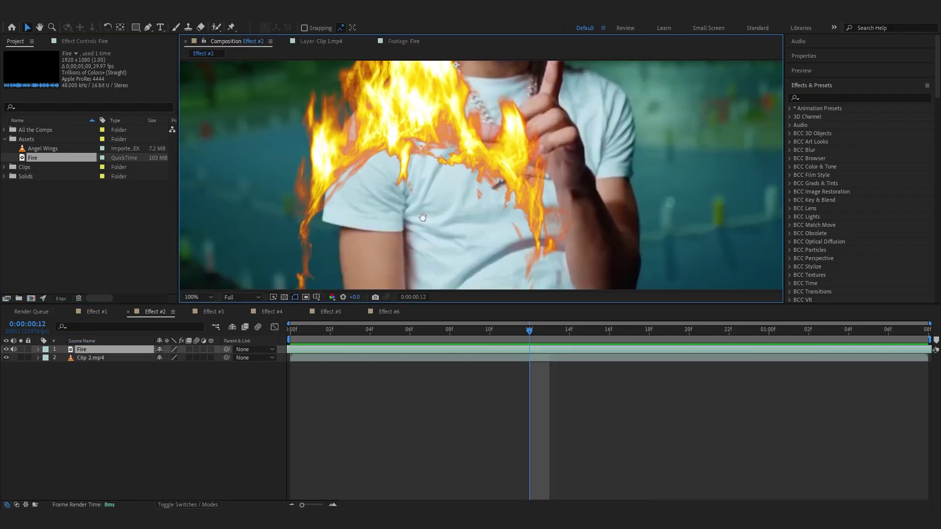
- Move the Fire layer up onto the man's cap at the first frame
drag(423, 217, 546, 138)
scroll(530, 192, down, 2)
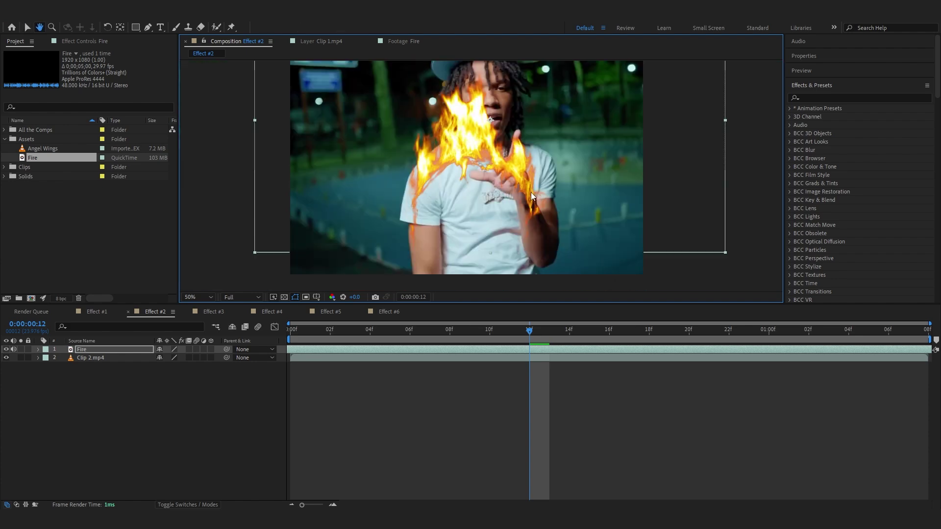
scroll(531, 192, down, 1)
drag(520, 211, 513, 223)
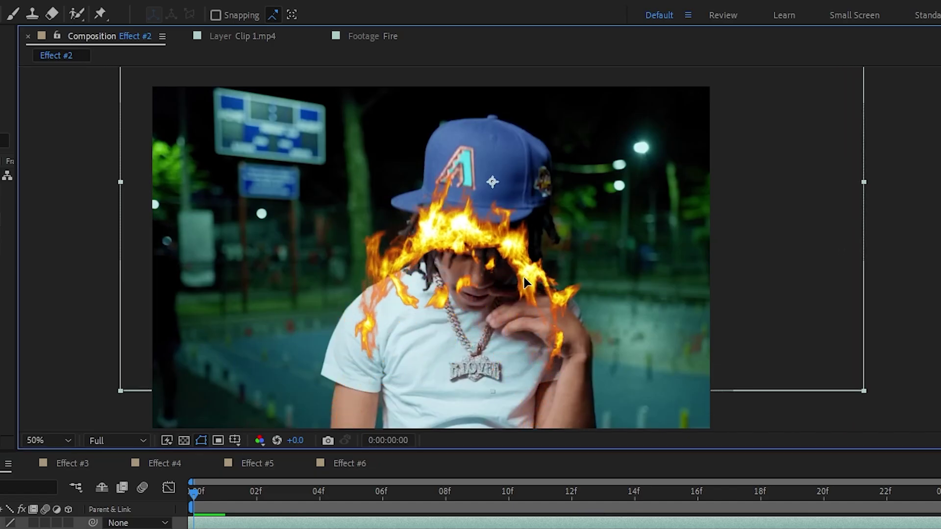
drag(524, 277, 541, 194)
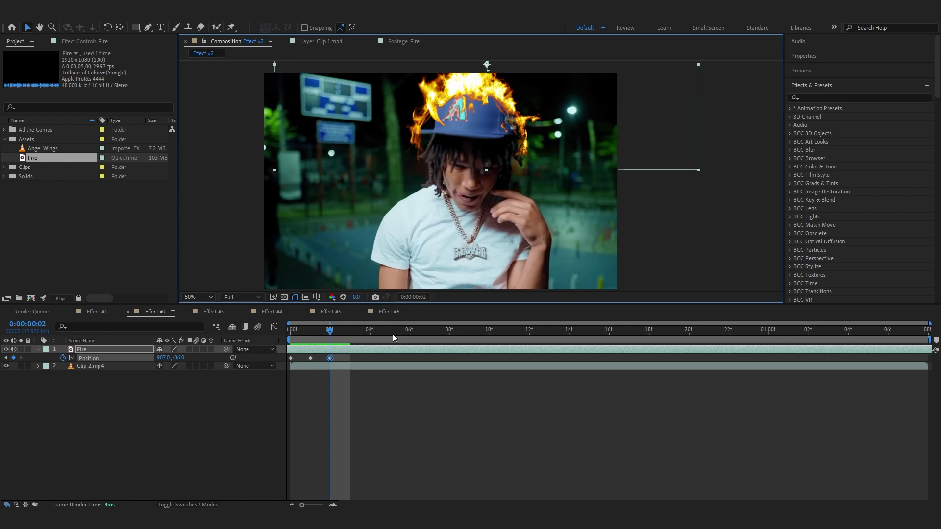
- Keyframe the Fire layer's Position frame by frame through 0:00:00:05 so the flames follow the cap
click(349, 331)
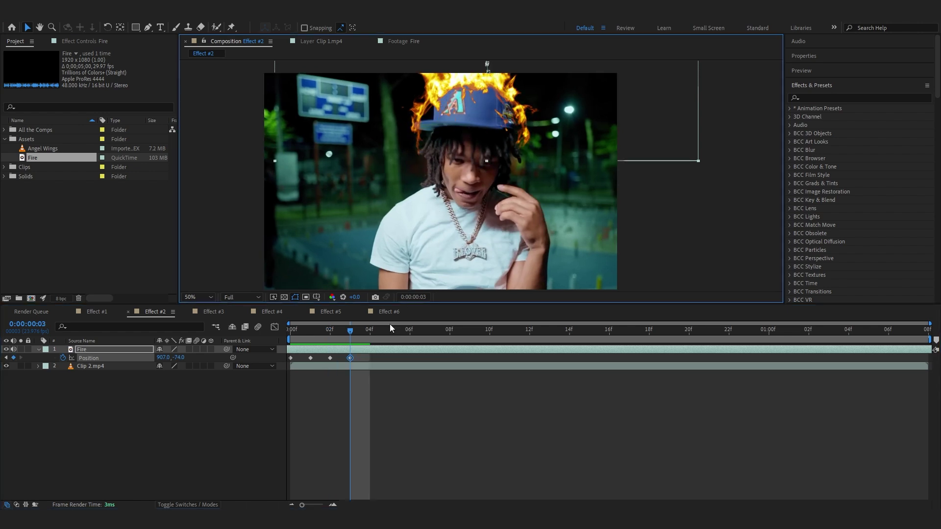
click(376, 337)
drag(502, 145, 485, 157)
click(383, 337)
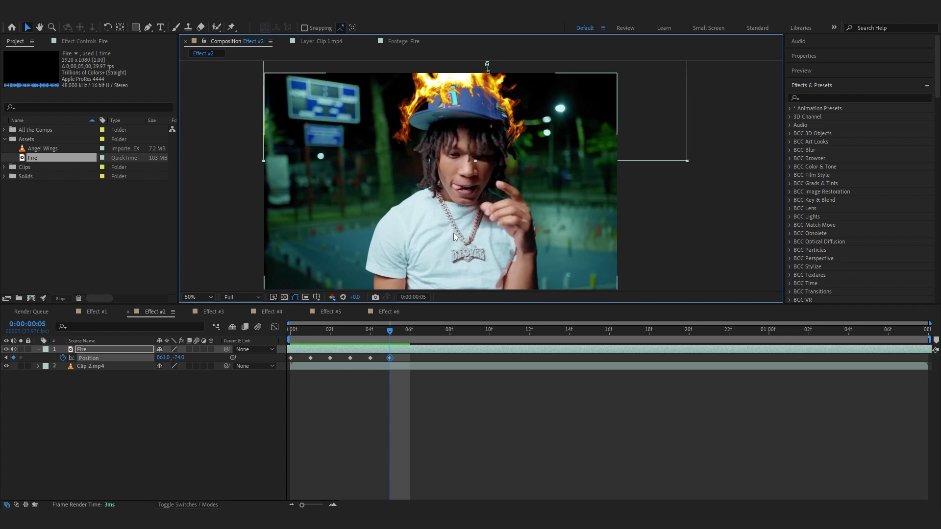
key(shift+Page_Down)
- Keyframe the Fire layer's Scale at 78% on frame 10 and reduce it to 68% at 0:00:00:15
key(s)
click(63, 358)
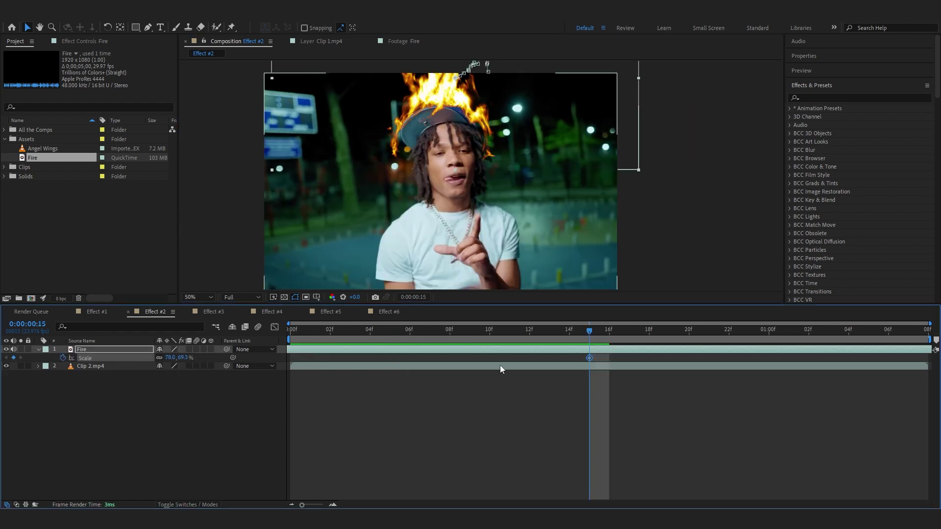
drag(589, 331, 508, 366)
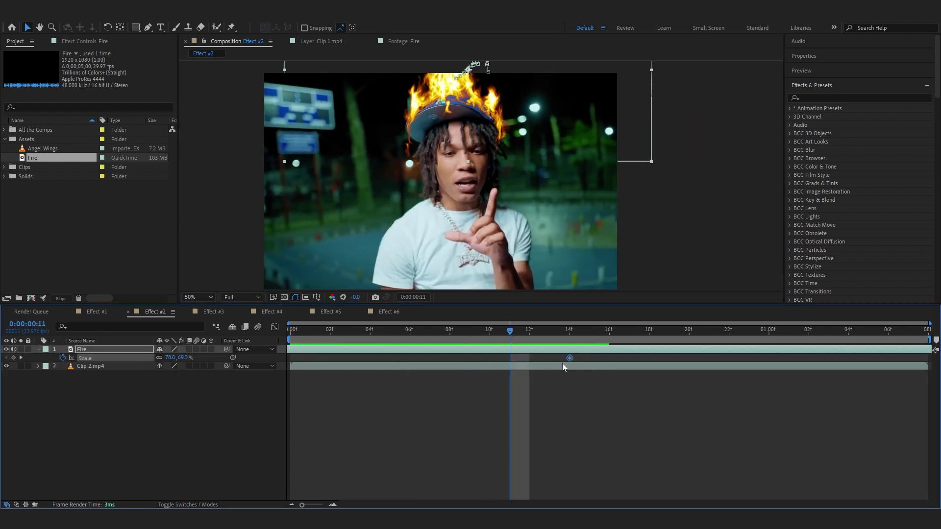
key(shift+p)
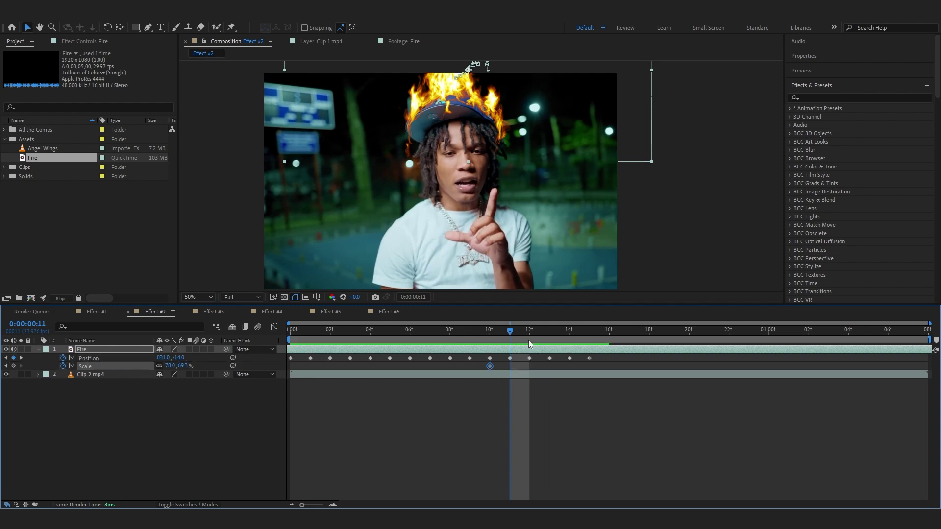
drag(530, 333, 590, 333)
drag(173, 367, 170, 367)
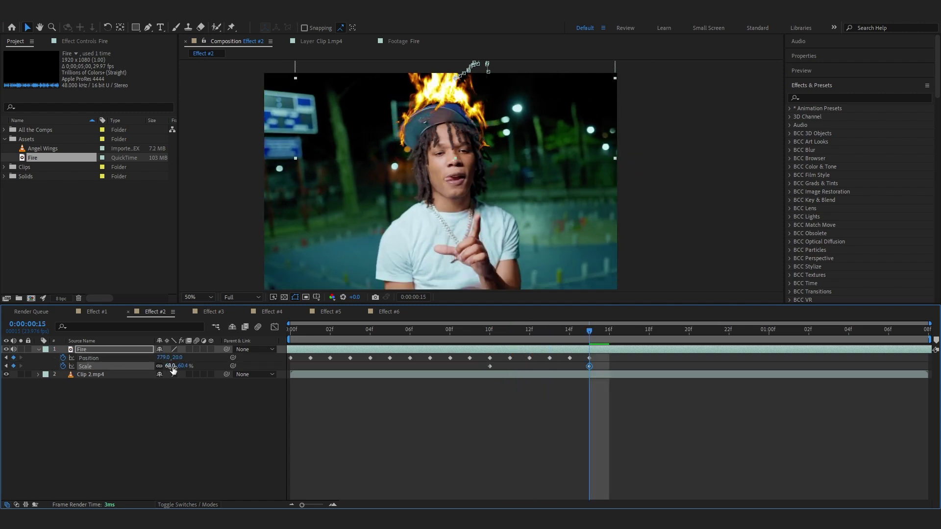
- Keyframe the Fire layer's Position and Scale through the rest of the clip and delete surplus Position keyframes
drag(590, 331, 649, 385)
drag(649, 332, 711, 336)
key(Delete)
key(space)
drag(569, 332, 869, 332)
drag(173, 366, 167, 366)
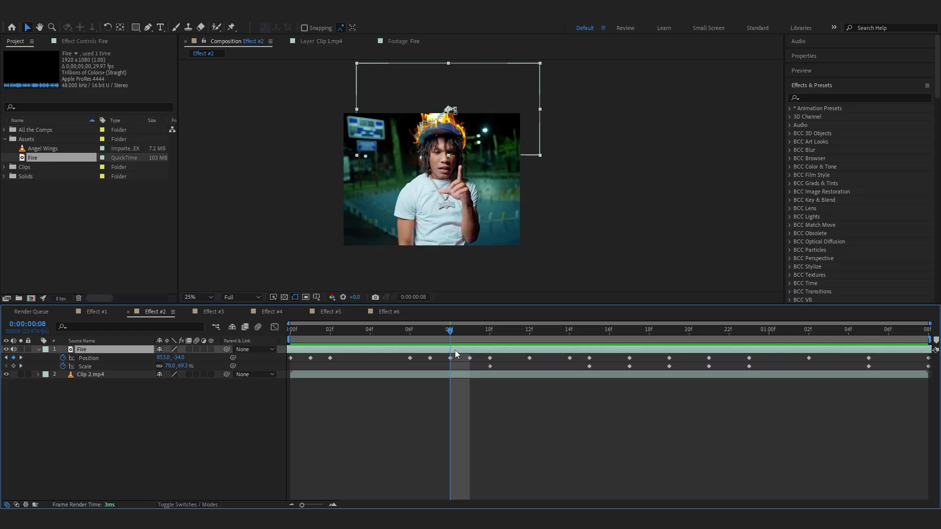
- Pre-compose the Fire layer as Fire Comp 1, moving all attributes into the new composition
right_click(455, 350)
click(501, 285)
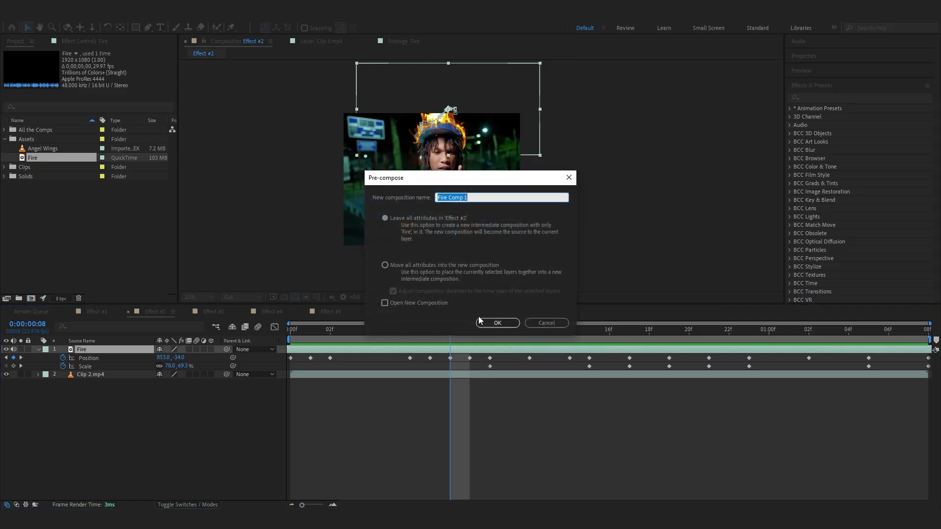
click(499, 324)
key(space)
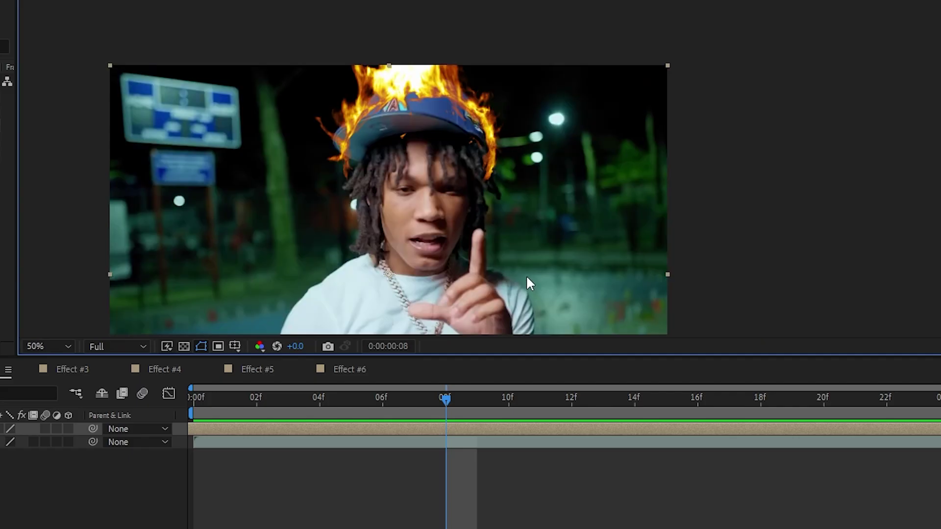
- Apply Deep Glow to Fire Comp 1 with radius 480, exposure 0.92 and Unmult enabled
key(ctrl+space)
text(dee)
click(496, 282)
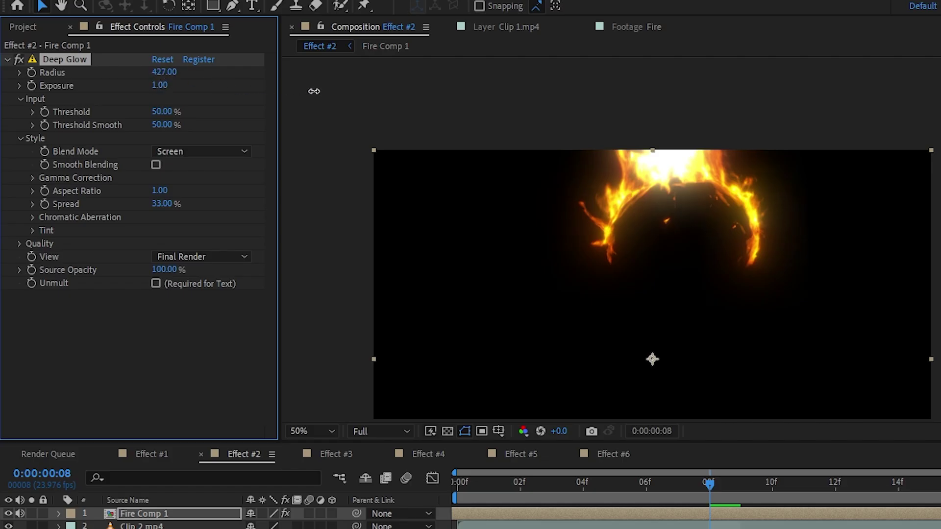
drag(314, 92, 522, 104)
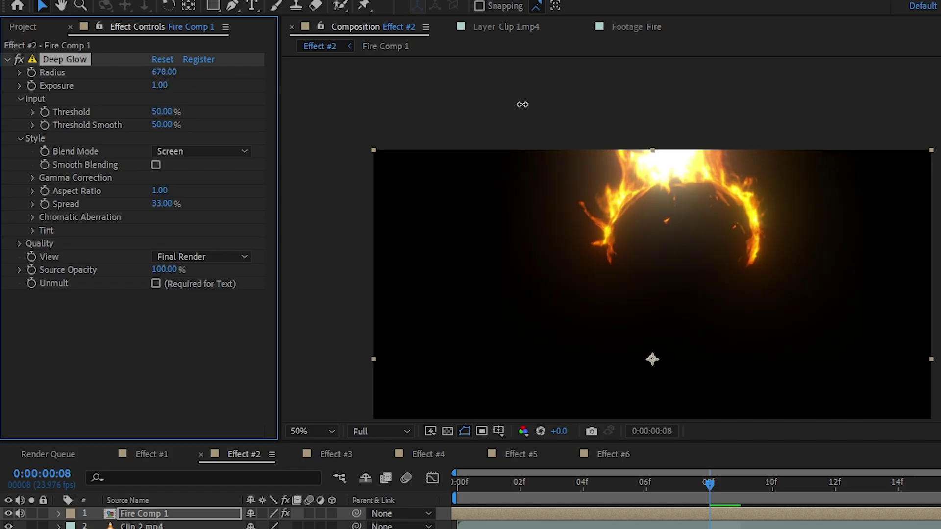
drag(423, 114, 364, 121)
drag(166, 92, 143, 85)
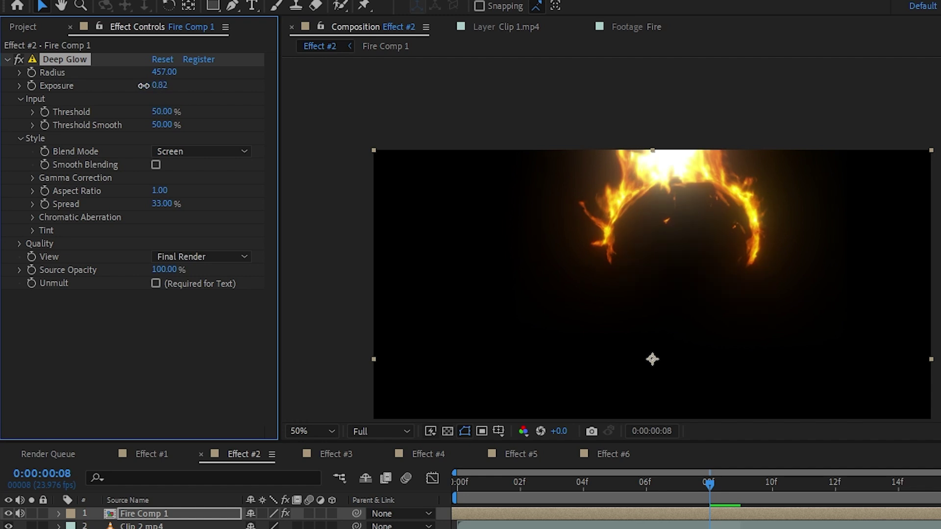
click(157, 283)
- Play back Effect #2 and examine closely how the glowing flames sit on the cap
key(space)
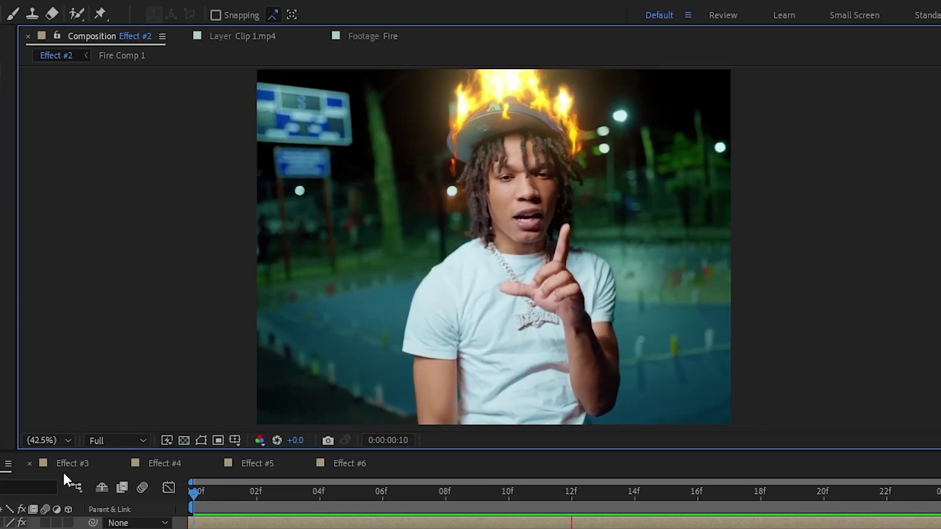
key(space)
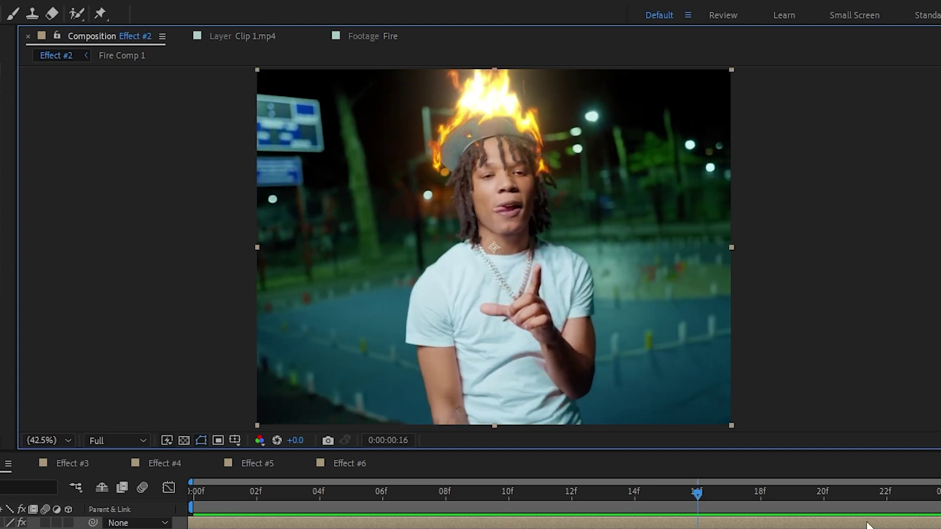
key(space)
key(space)
scroll(498, 243, down, 2)
drag(548, 161, 474, 125)
scroll(584, 226, up, 3)
scroll(478, 133, down, 1)
drag(510, 302, 458, 158)
scroll(458, 159, up, 1)
drag(408, 187, 486, 412)
- Apply Color Balance (HLS) to Fire Comp 1, place it above Deep Glow and shift the hue to turn the flames blue
key(ctrl+space)
text(hl)
key(Return)
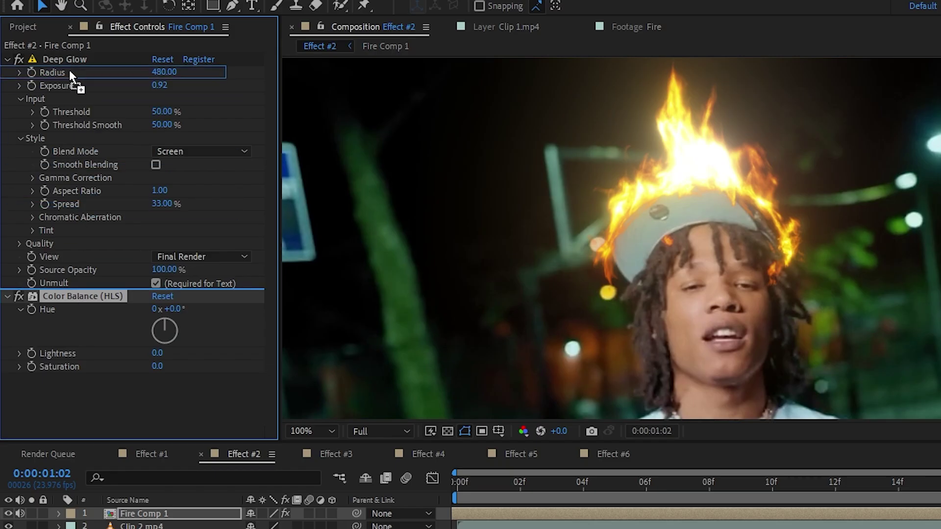
drag(69, 70, 65, 53)
drag(172, 89, 187, 90)
mouse_move(188, 132)
mouse_down()
mouse_move(172, 138)
mouse_move(181, 143)
mouse_up()
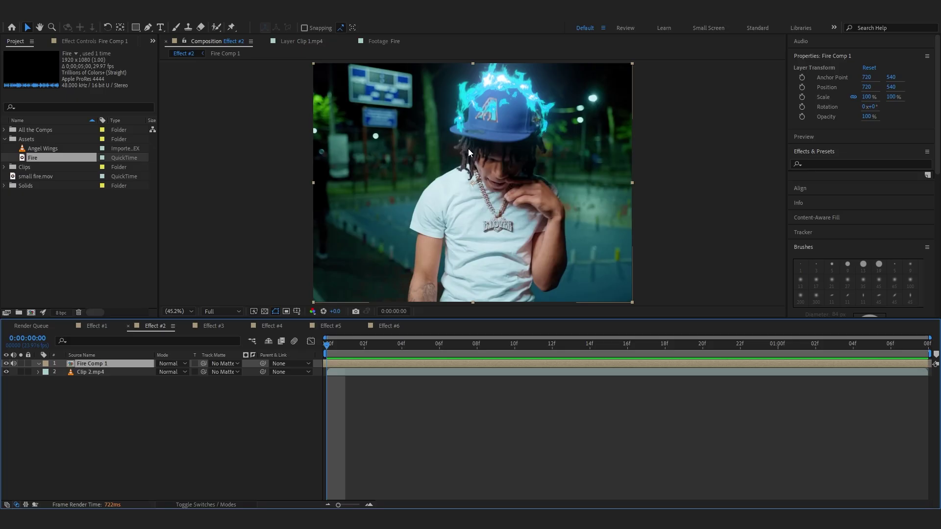
- Apply Liquify to Fire Comp 1 and warp the flames around the cap's outline, keyframing the Distortion Mesh through the clip
key(ctrl+space)
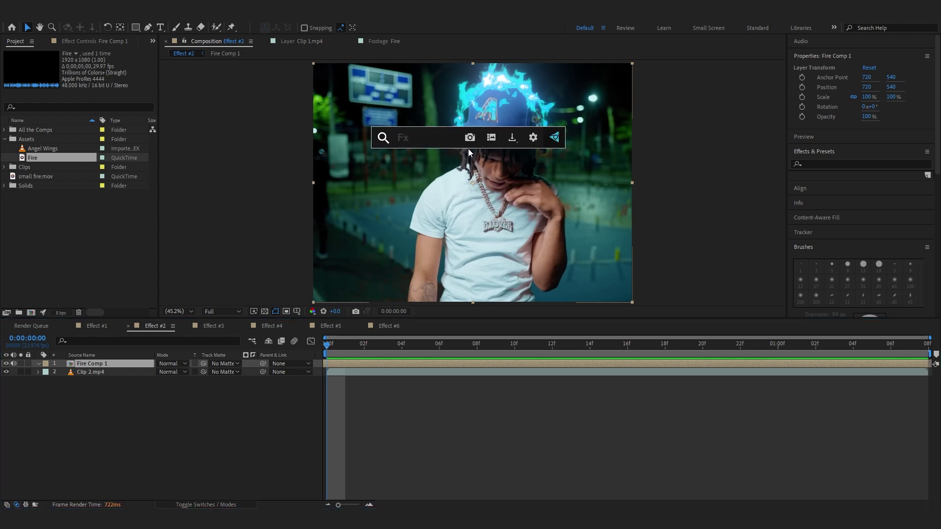
text(liqu)
key(Return)
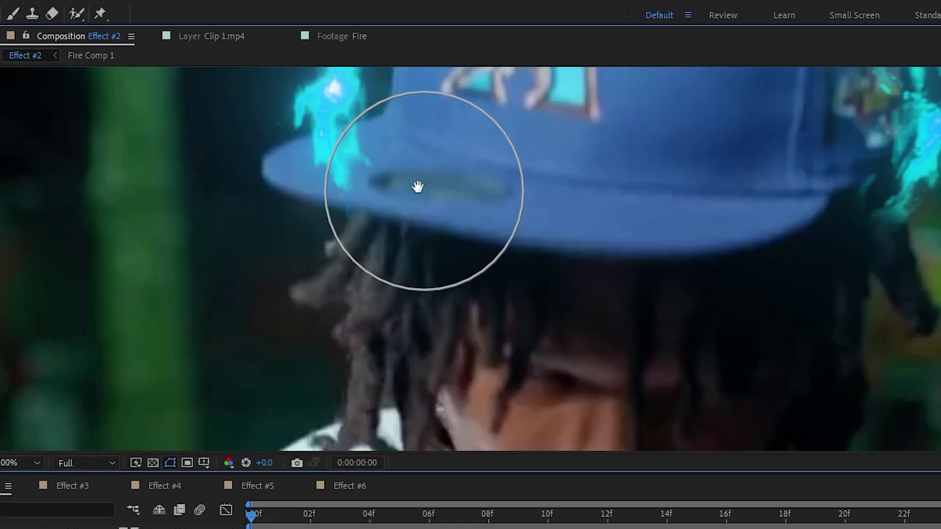
drag(681, 177, 680, 314)
drag(608, 217, 678, 228)
mouse_move(415, 237)
mouse_down()
mouse_move(400, 180)
mouse_move(256, 304)
mouse_up()
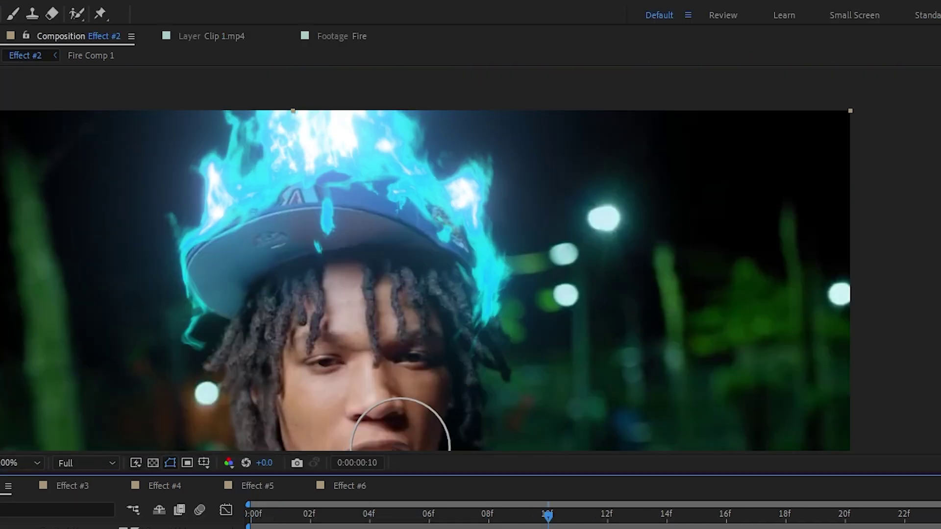
key(space)
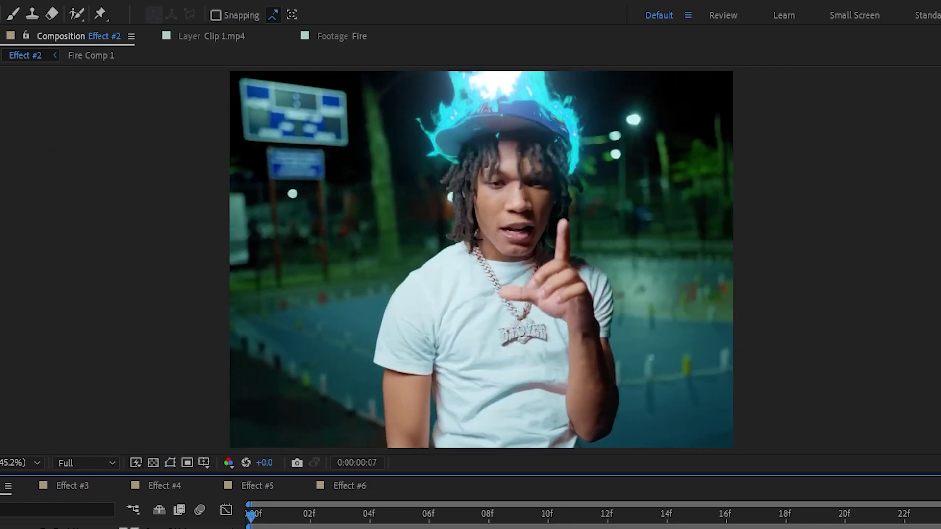
key(space)
drag(478, 439, 198, 412)
key(space)
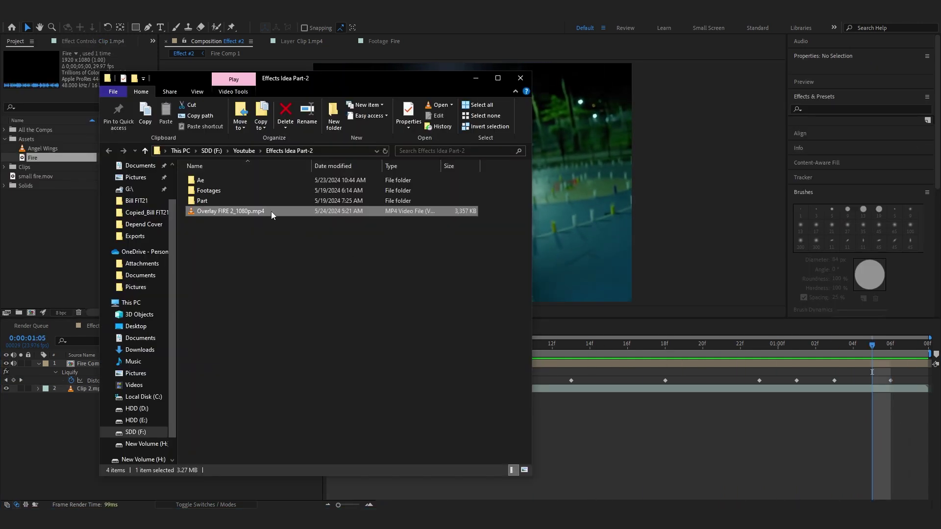
- Import Overlay FIRE 2_1080p.mp4 as the top layer of Effect #2 and flip it horizontally
drag(270, 211, 687, 432)
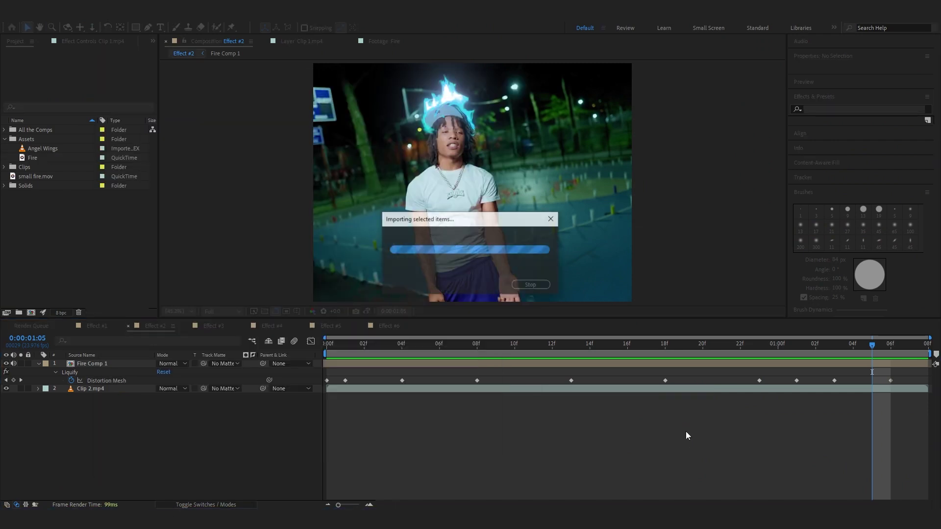
right_click(482, 182)
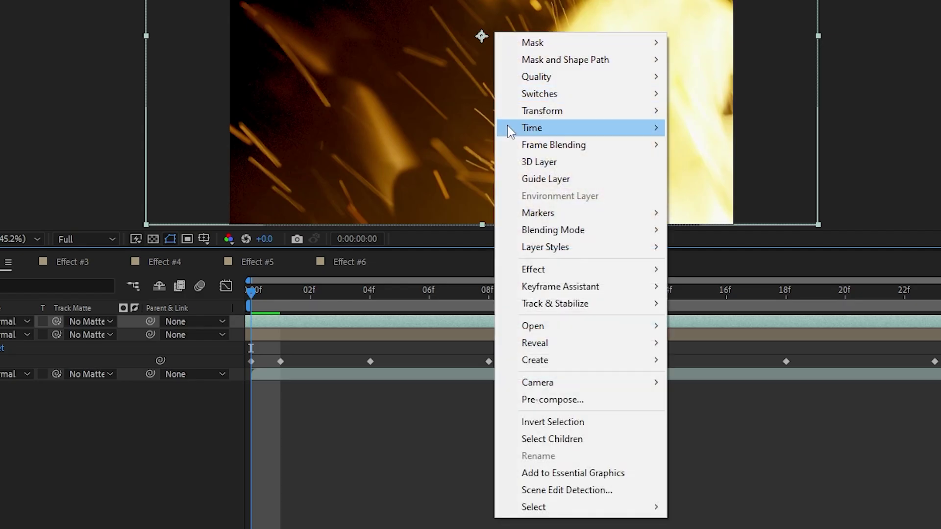
mouse_move(536, 112)
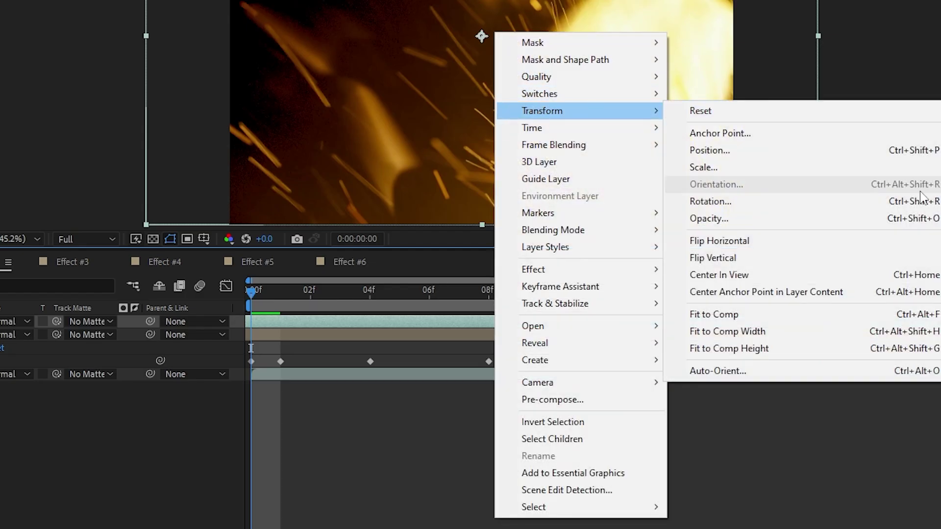
click(785, 240)
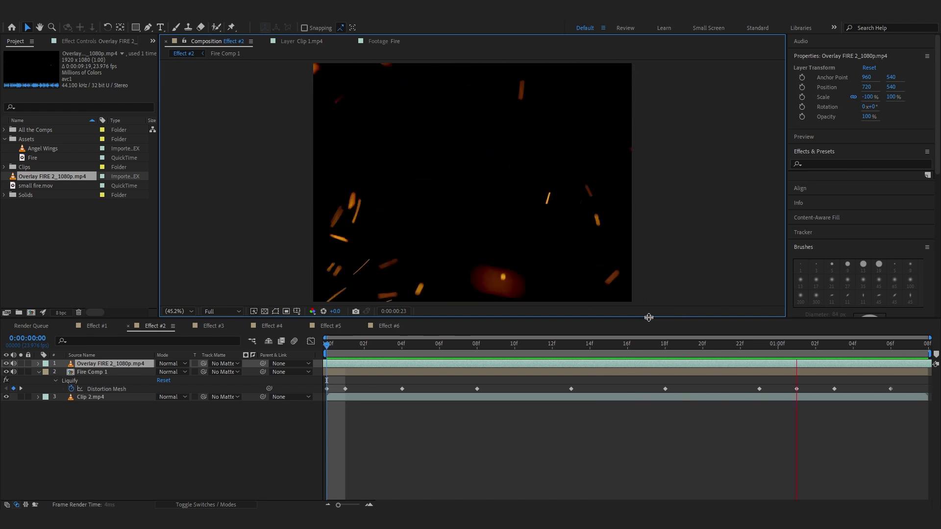
- Preview the fire overlay and start its Opacity animation with a 100% keyframe near frame 13
key(t)
key(space)
key(space)
key(space)
drag(515, 348, 604, 366)
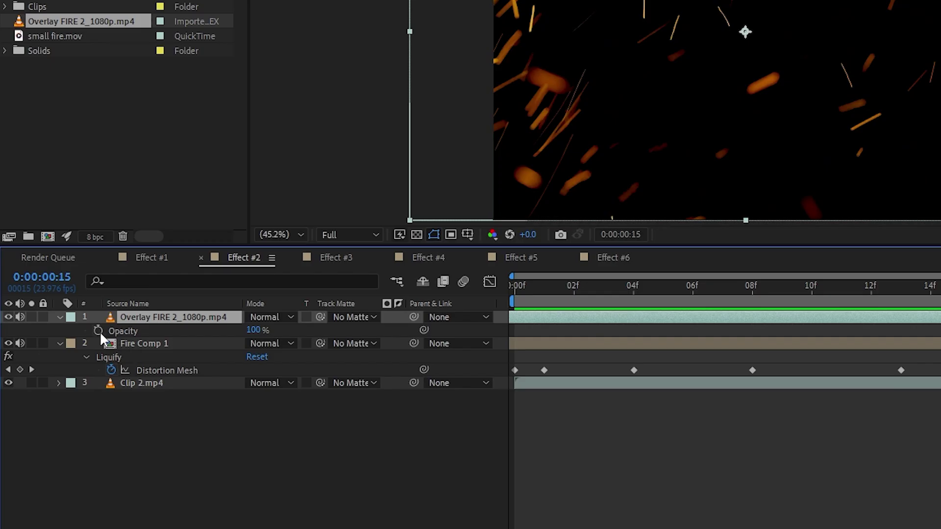
click(98, 331)
key(space)
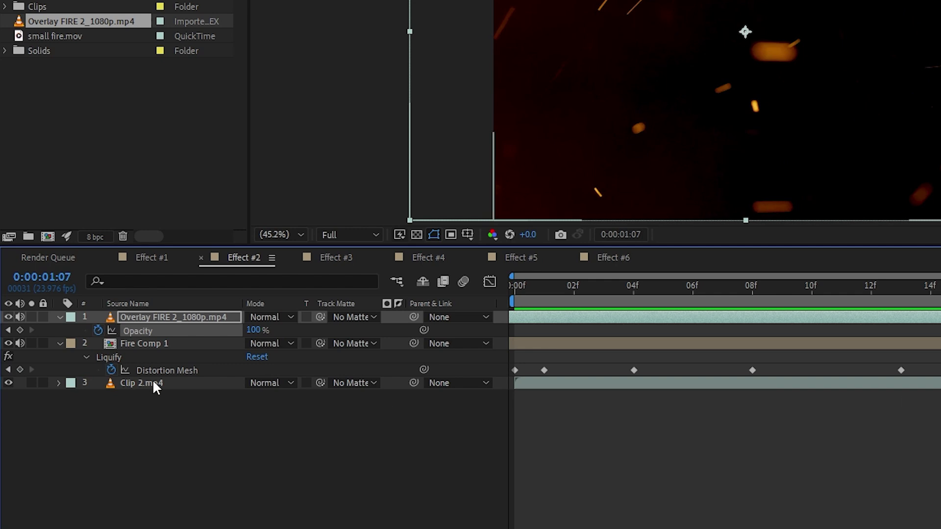
- Set the fire overlay's blending mode to Screen and turn its sparks blue using Color Balance (HLS) with hue about 174°
click(268, 317)
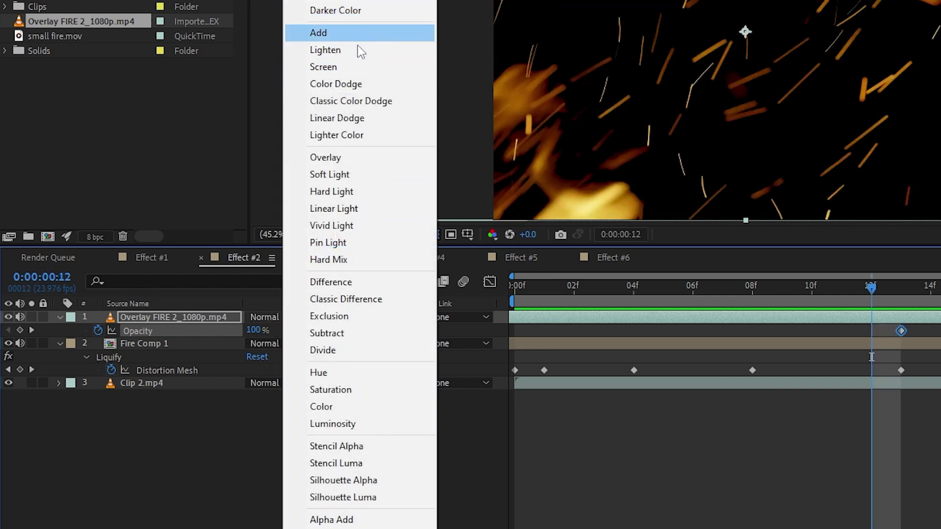
click(355, 67)
key(ctrl+space)
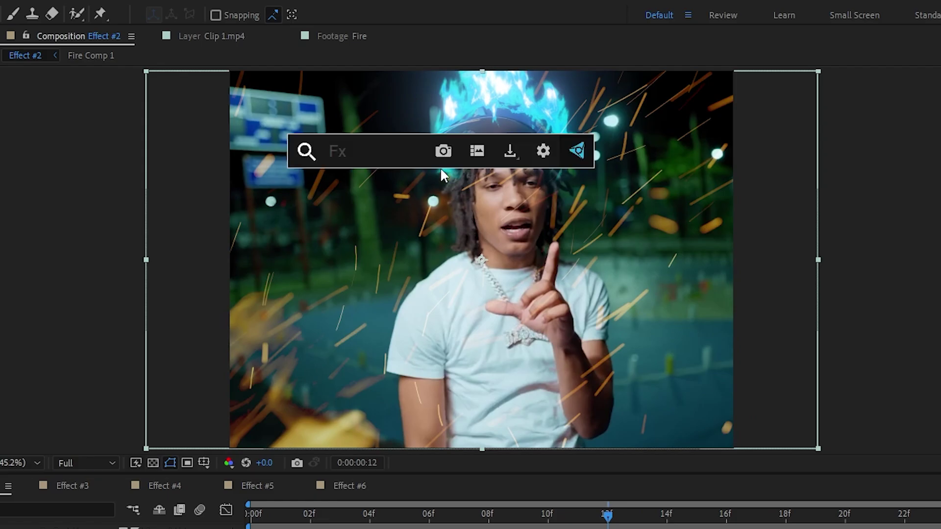
text(hl)
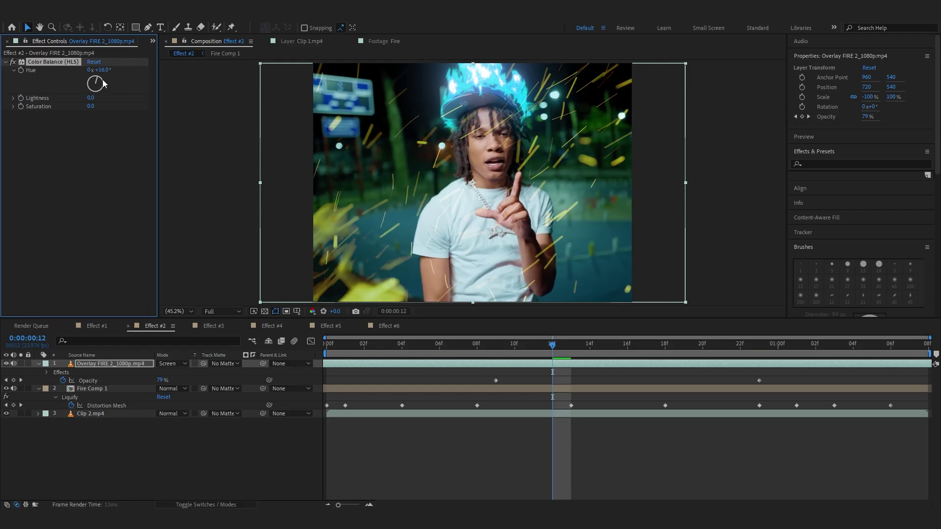
drag(103, 83, 111, 92)
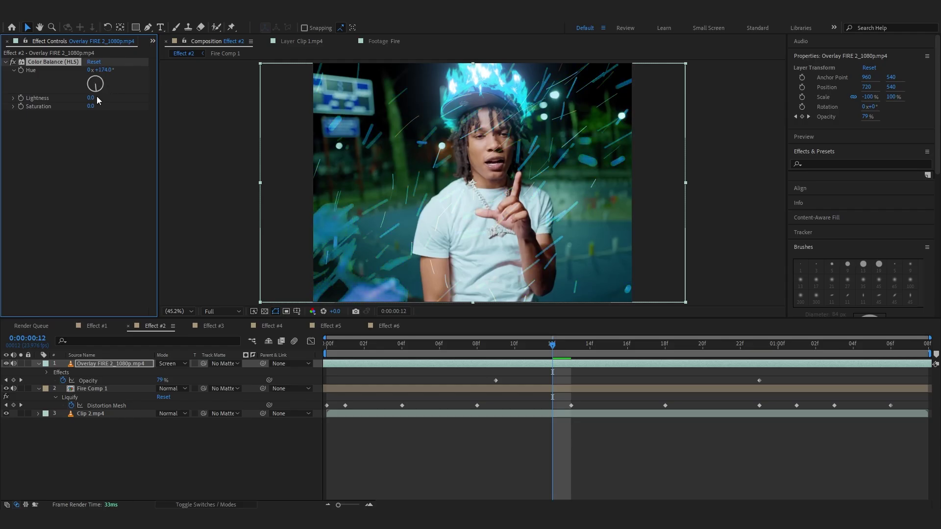
- Add an adjustment layer on top of Effect #2 and apply the BEST ONE! preset from the HD shake pack at frame 0
right_click(353, 392)
mouse_move(392, 202)
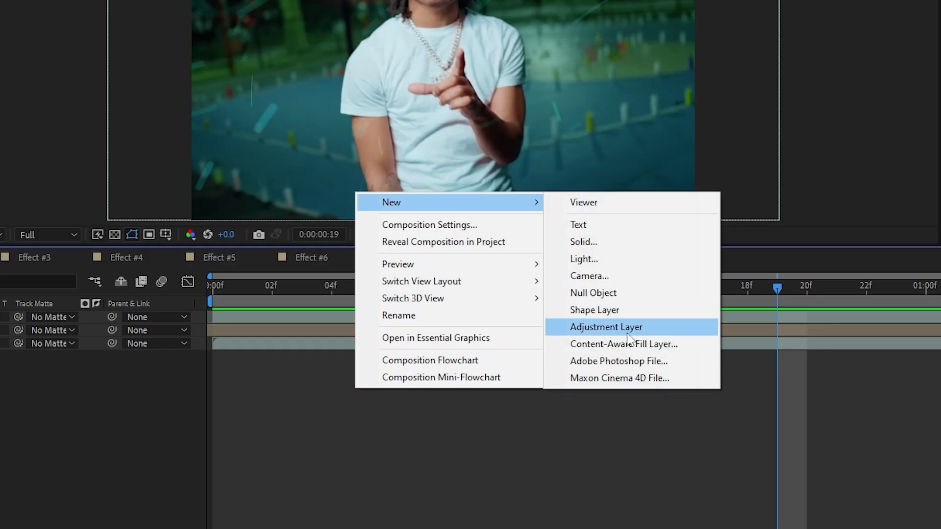
click(659, 326)
drag(628, 286, 213, 287)
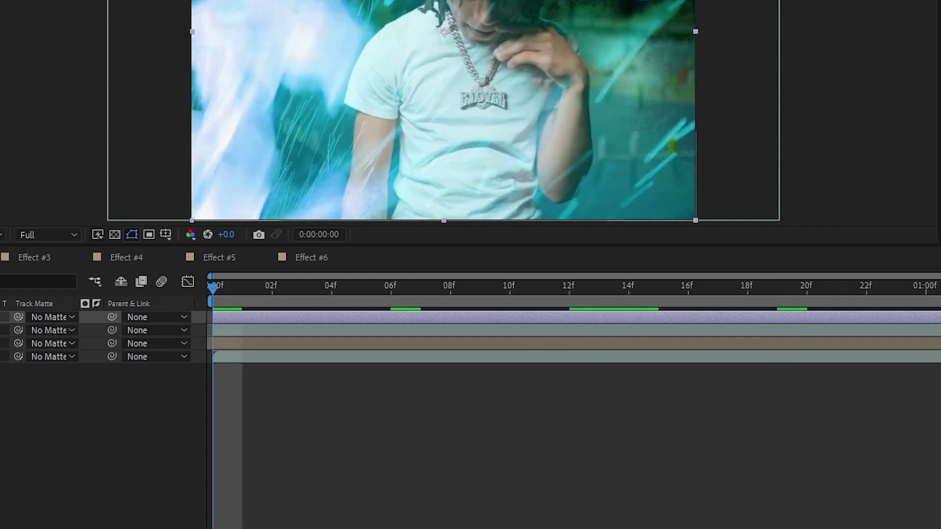
click(812, 146)
drag(853, 168, 337, 363)
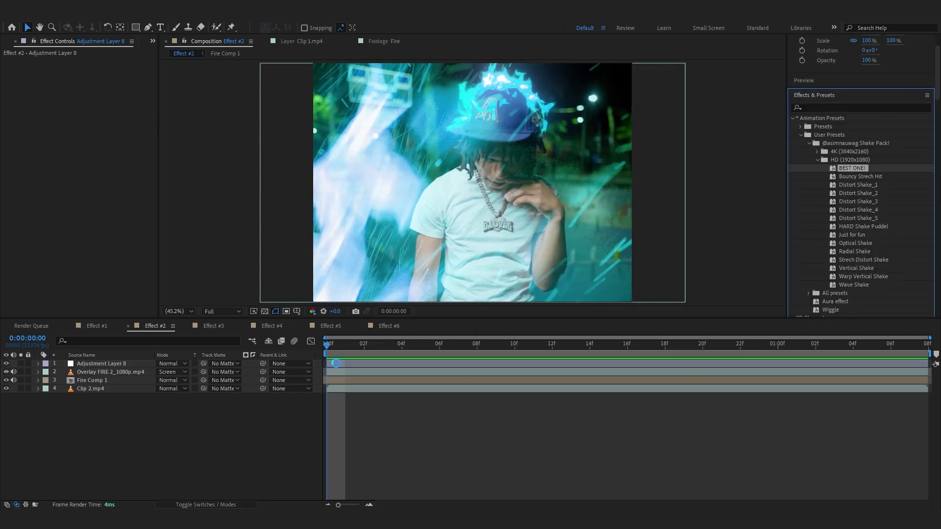
- Reveal the adjustment layer's shake keyframes, shift them about four frames earlier and preview the result
key(u)
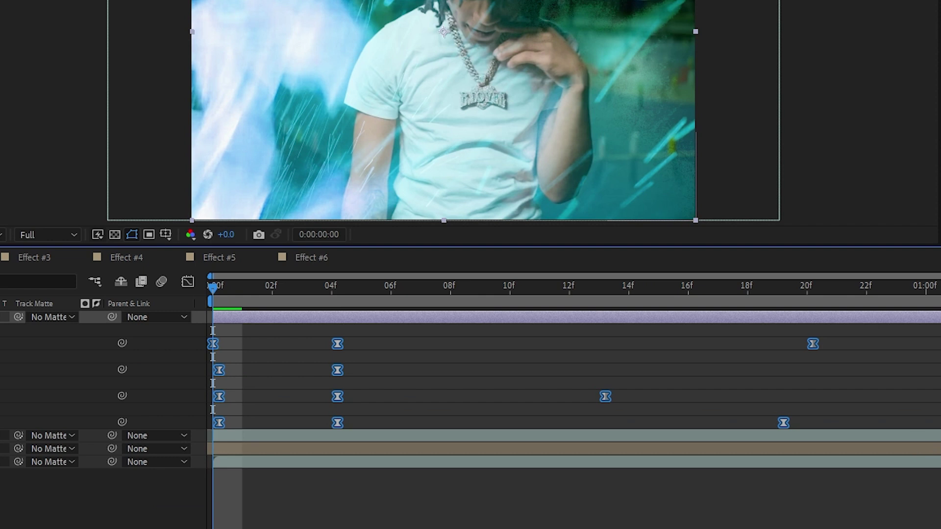
drag(783, 422, 887, 412)
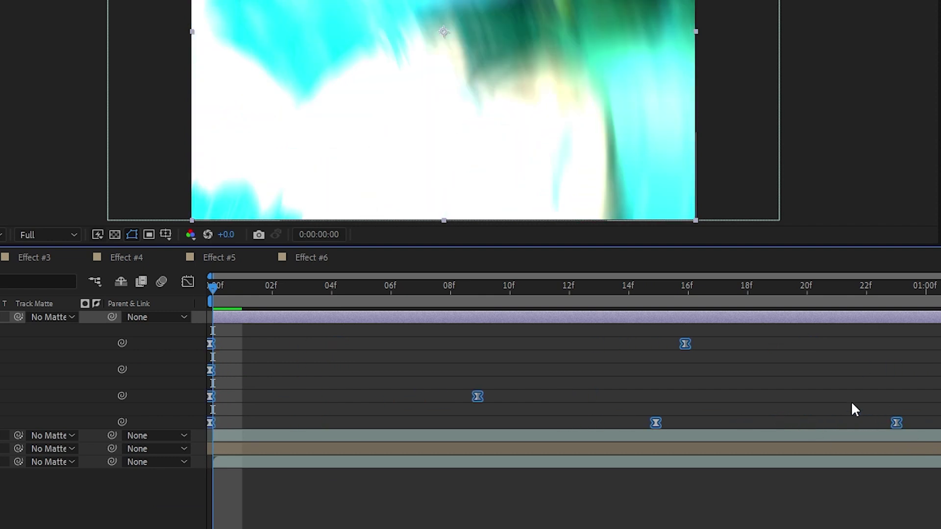
key(space)
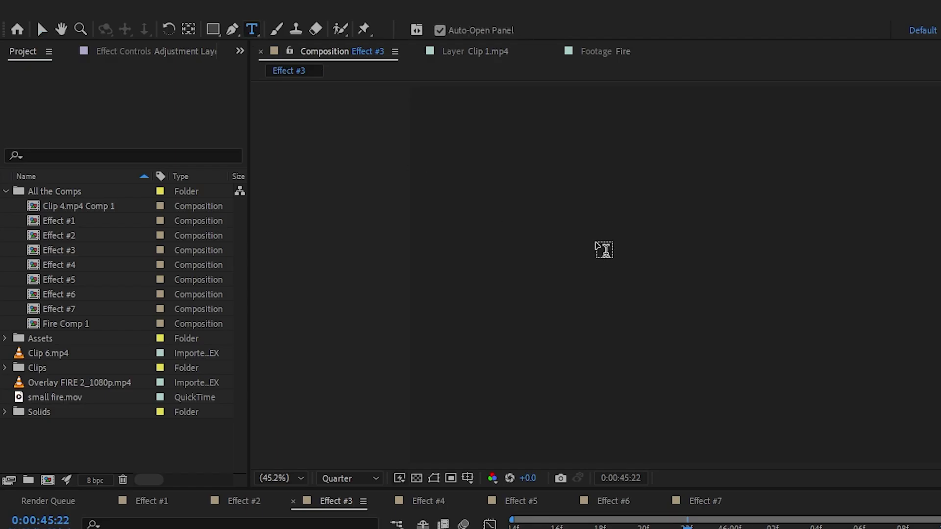
- Create a centered two-line title reading SAMPLE above TITLE in Effect #3, and make SAMPLE smaller than TITLE
click(633, 279)
text(TITLE)
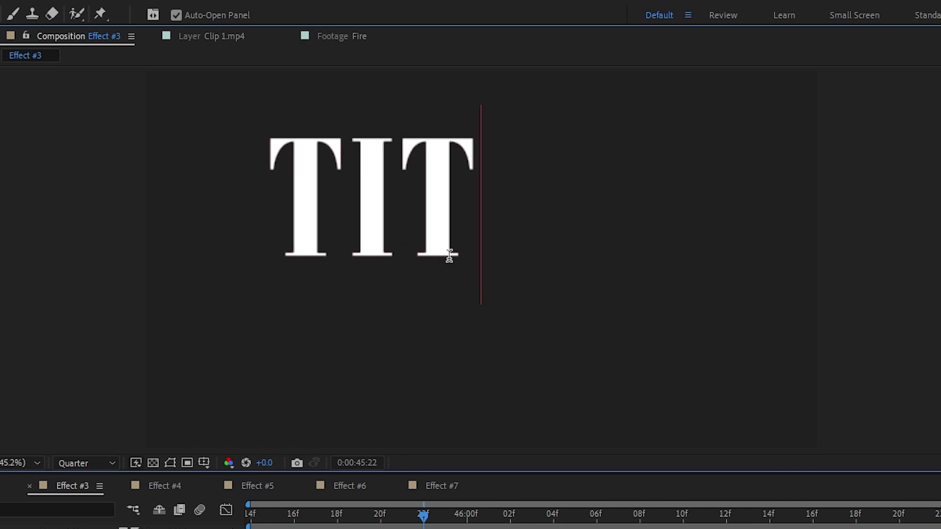
text(SAMPLE)
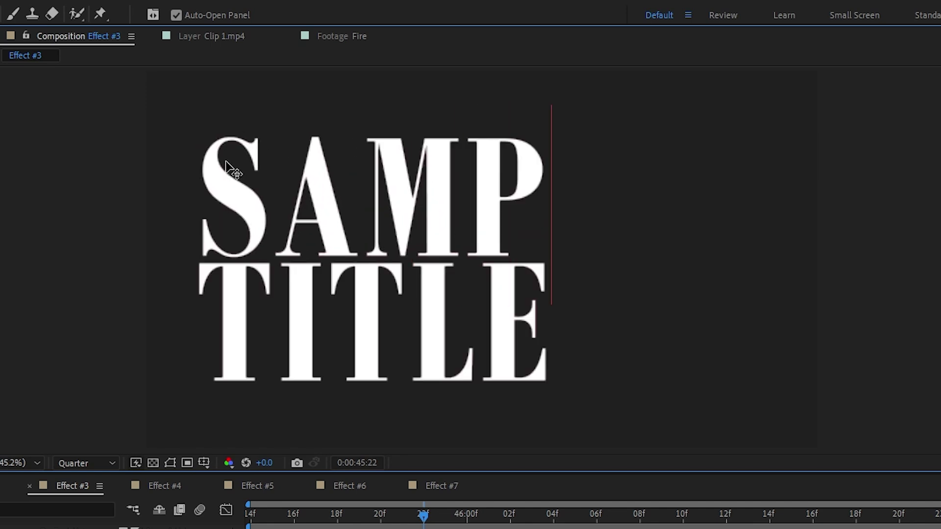
key(ctrl+a)
drag(940, 254, 855, 253)
drag(782, 282, 742, 302)
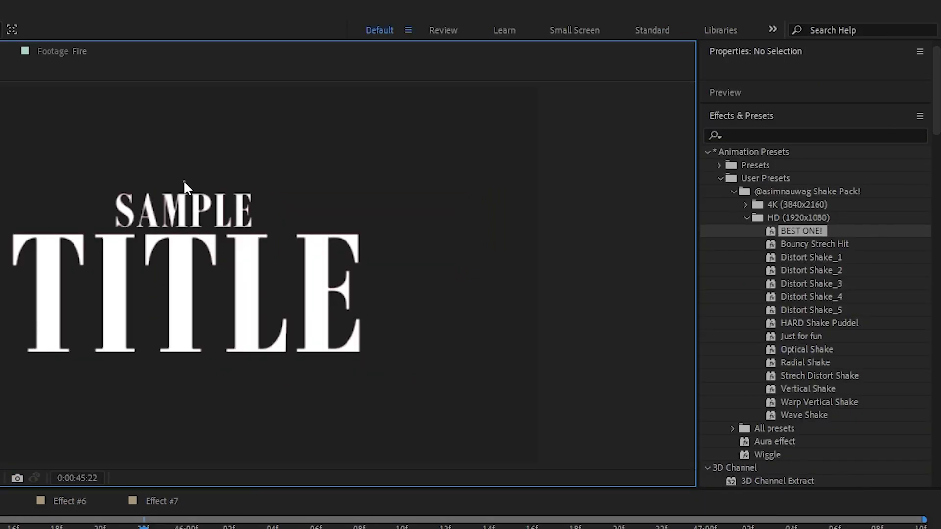
- Change the font of the word SAMPLE to Akira and reduce its font size
double_click(176, 237)
double_click(168, 212)
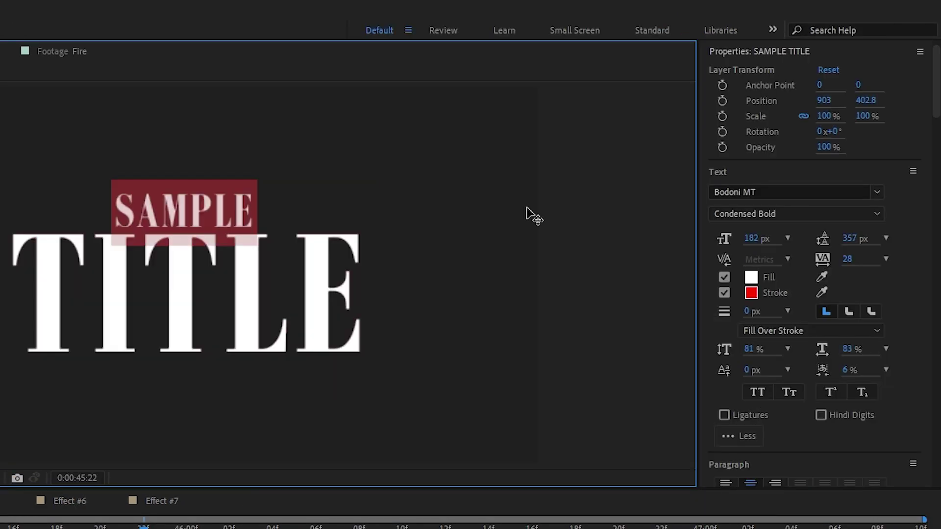
click(854, 196)
text(akira)
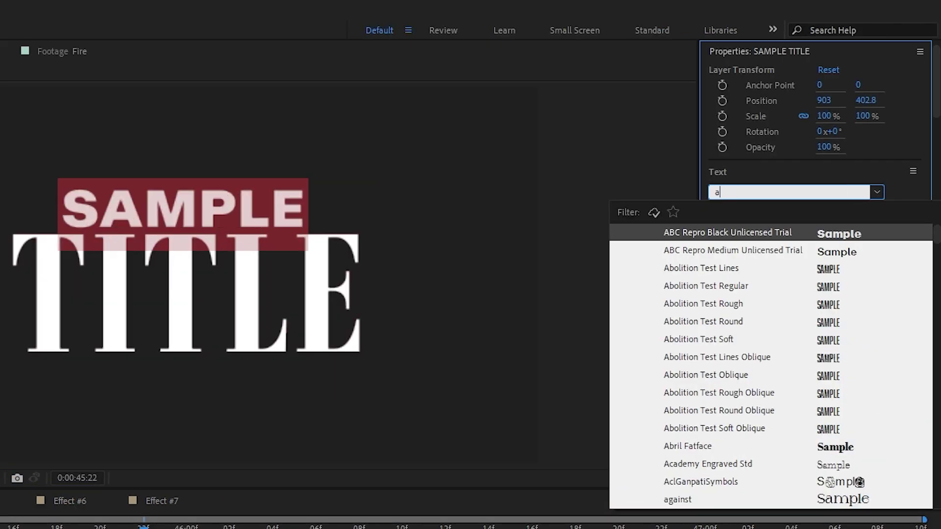
key(Return)
drag(762, 240, 694, 245)
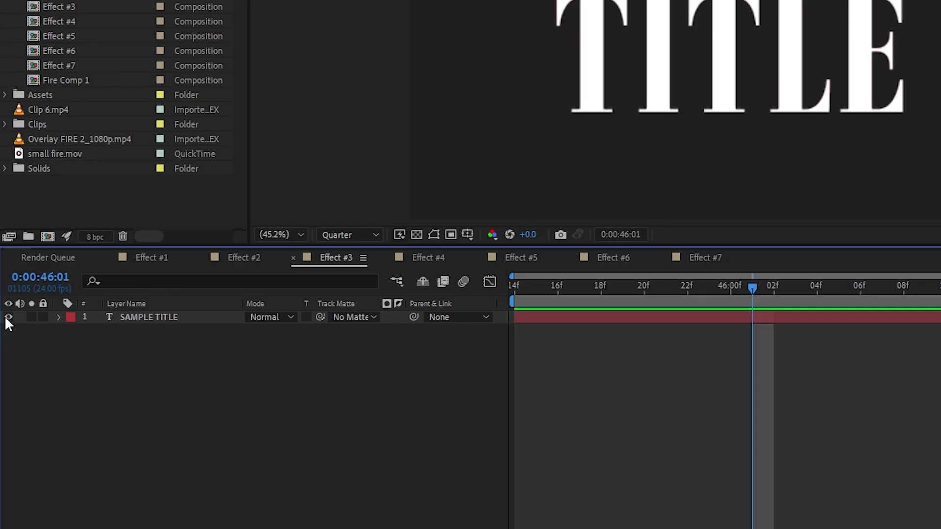
- Hide the SAMPLE TITLE layer and create a white 1920 x 1080 solid above it
click(6, 317)
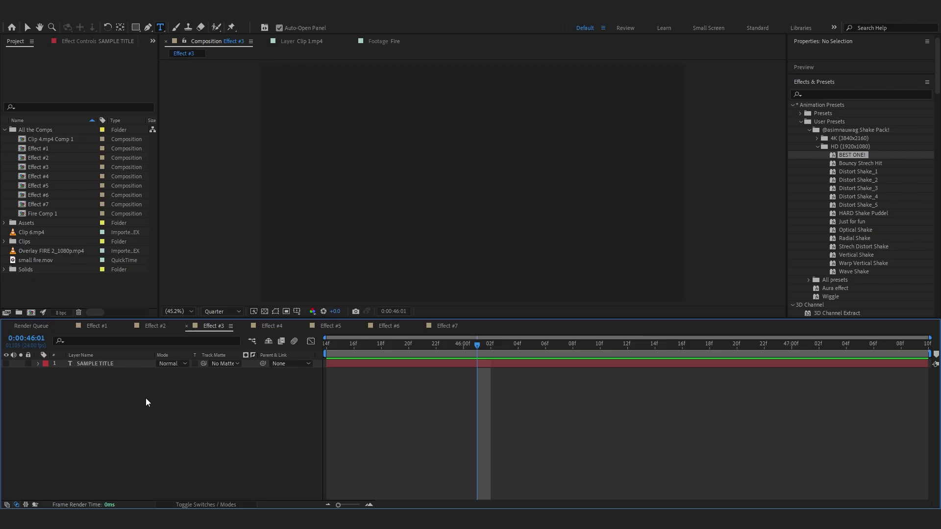
key(ctrl+y)
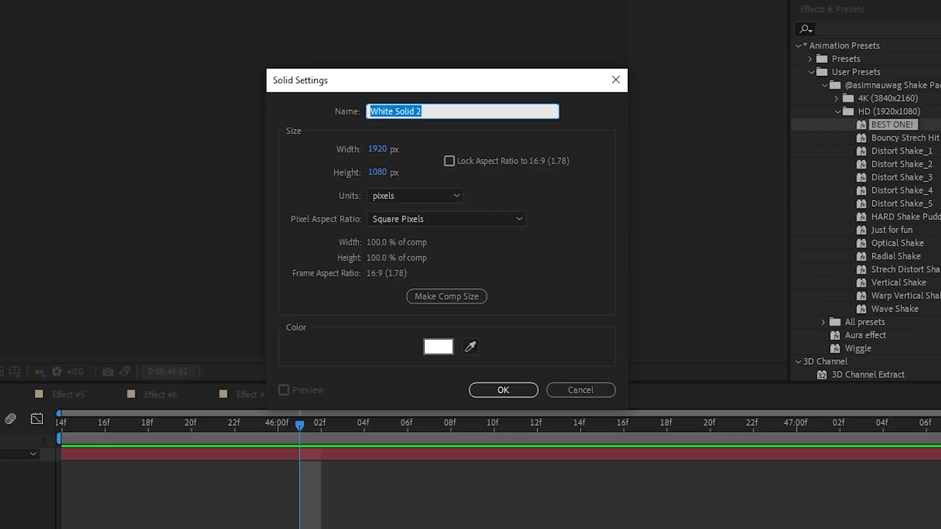
key(Return)
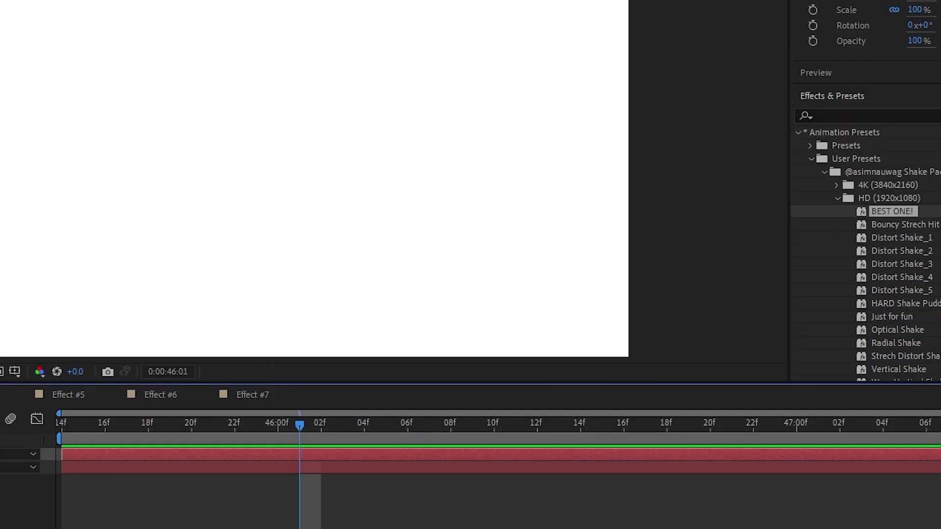
- Apply Element to the white solid and assign the SAMPLE TITLE layer as Path Layer 1 for custom text and masks
key(ctrl+space)
text(elem)
key(Return)
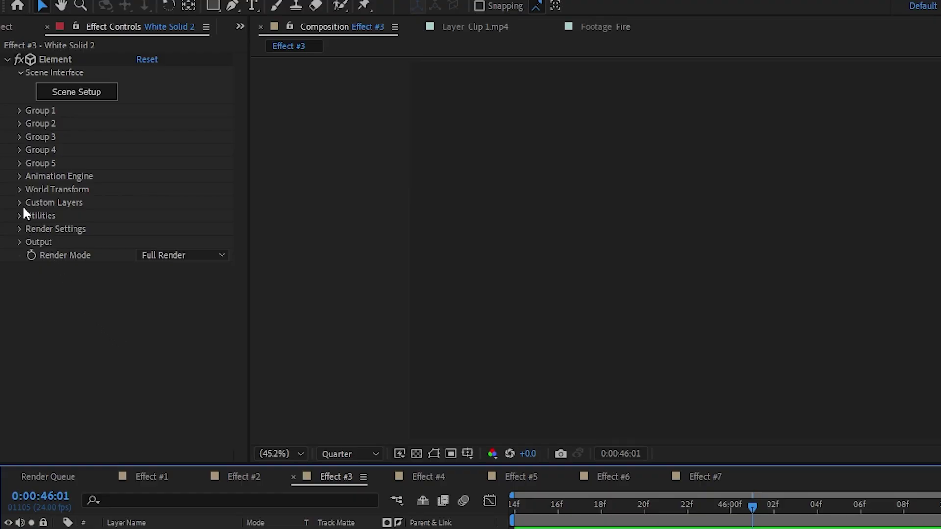
click(19, 202)
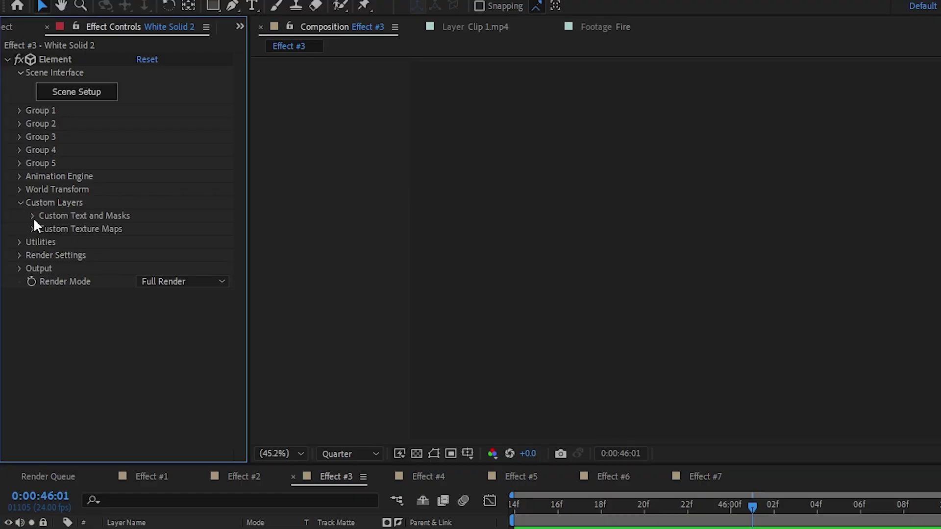
click(33, 217)
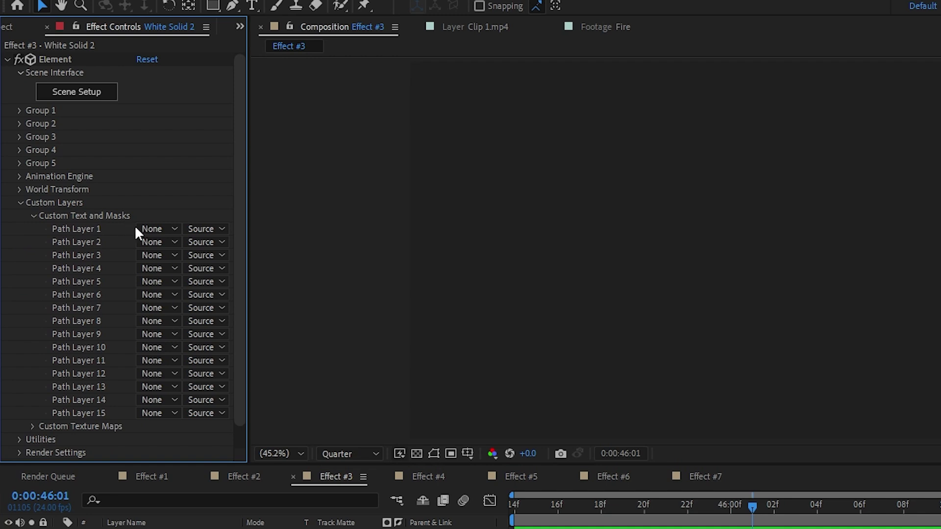
click(147, 229)
click(156, 285)
click(160, 228)
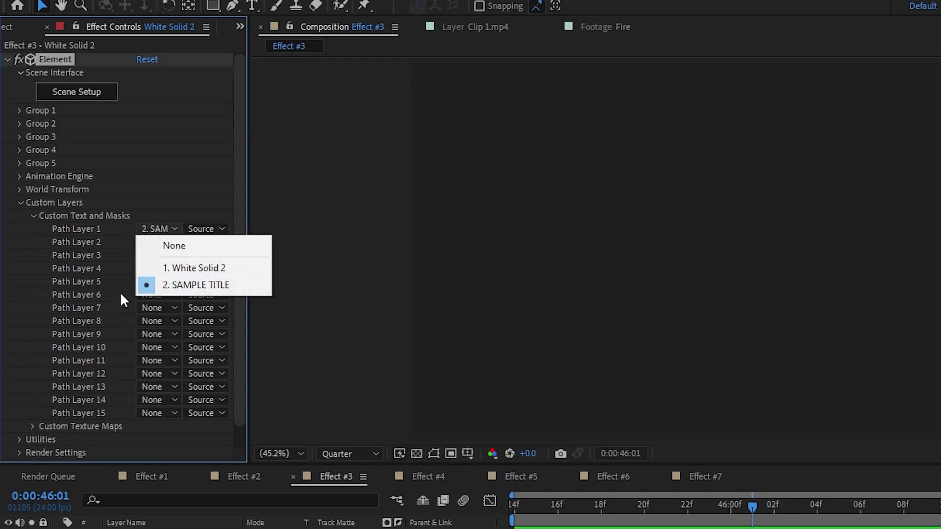
click(77, 282)
click(34, 216)
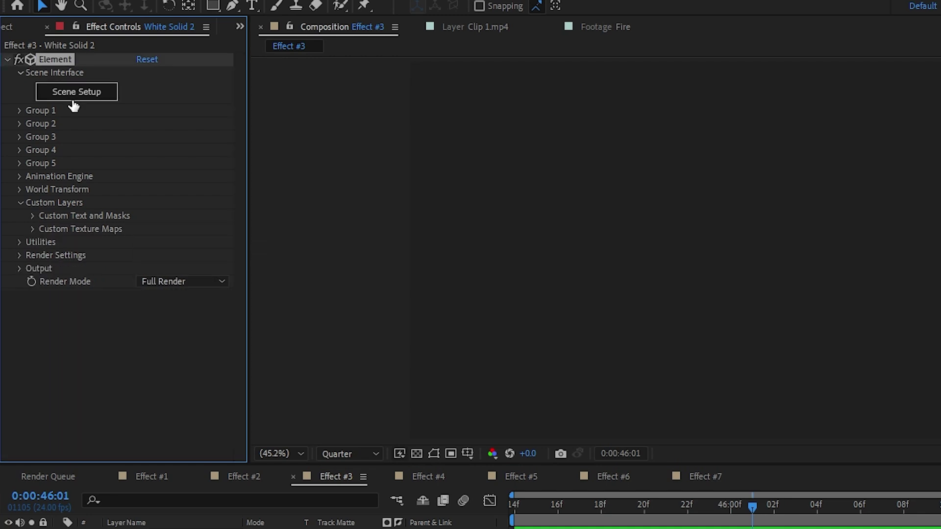
- Open the Element scene setup and extrude the SAMPLE TITLE text path into a 3D model
click(74, 100)
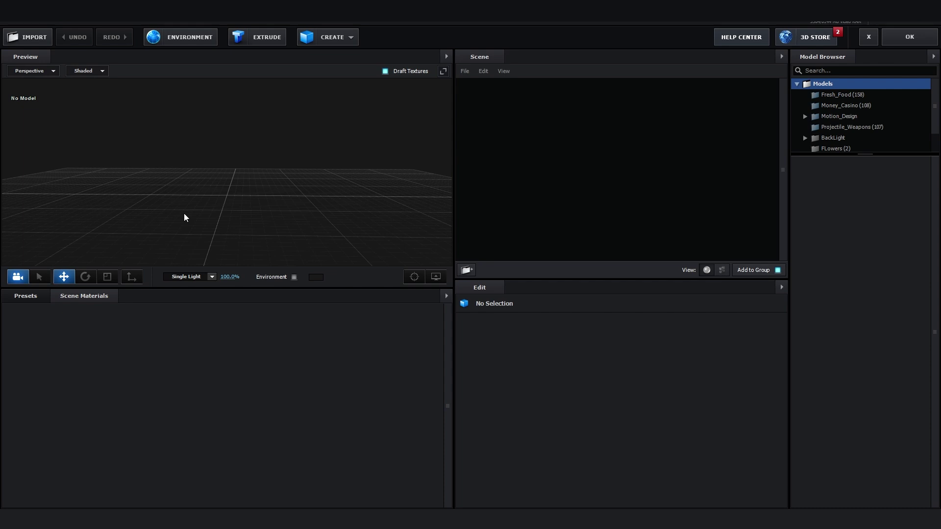
drag(102, 210, 220, 228)
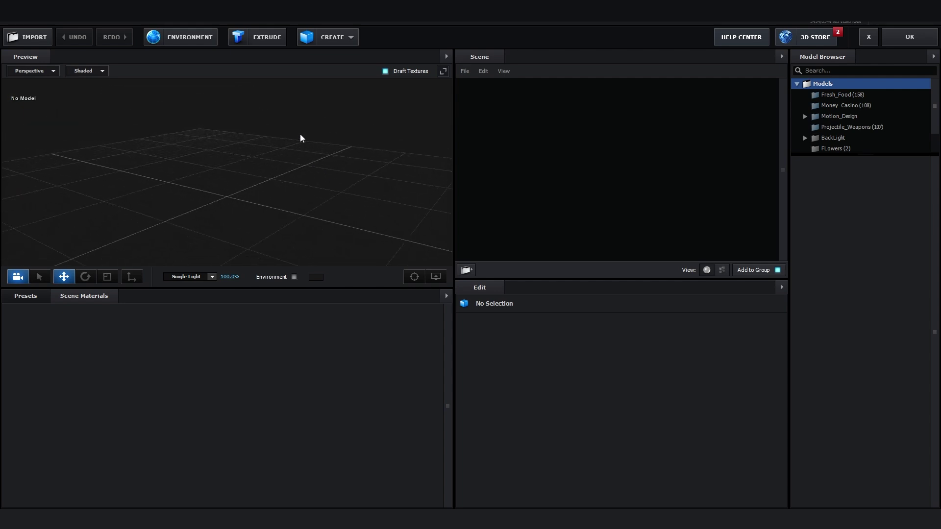
drag(300, 135, 278, 153)
drag(225, 204, 187, 169)
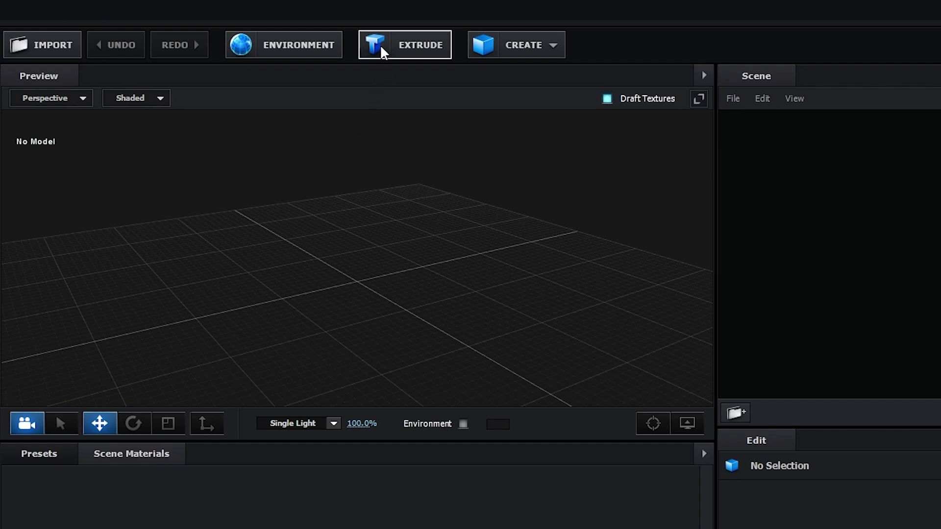
click(380, 47)
drag(395, 216, 443, 211)
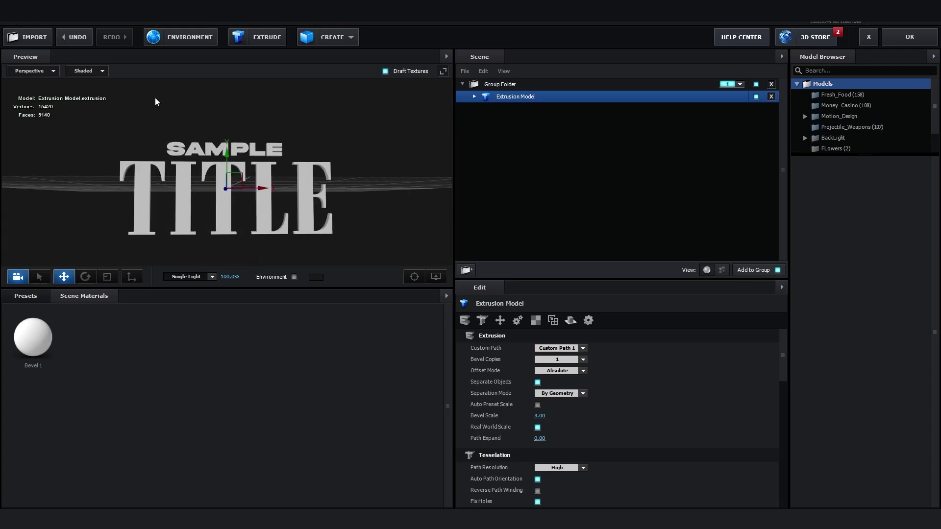
drag(156, 102, 164, 128)
scroll(176, 129, up, 3)
scroll(176, 130, up, 2)
scroll(164, 128, down, 5)
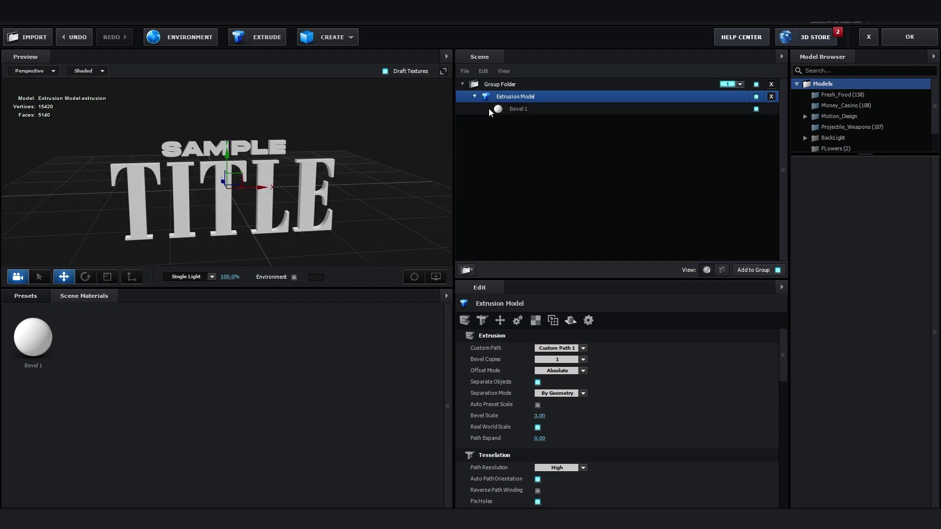
- Set the Bevel 1 Extrude to 5.13 and Expand Edges to 0.07 on the extruded title
click(490, 110)
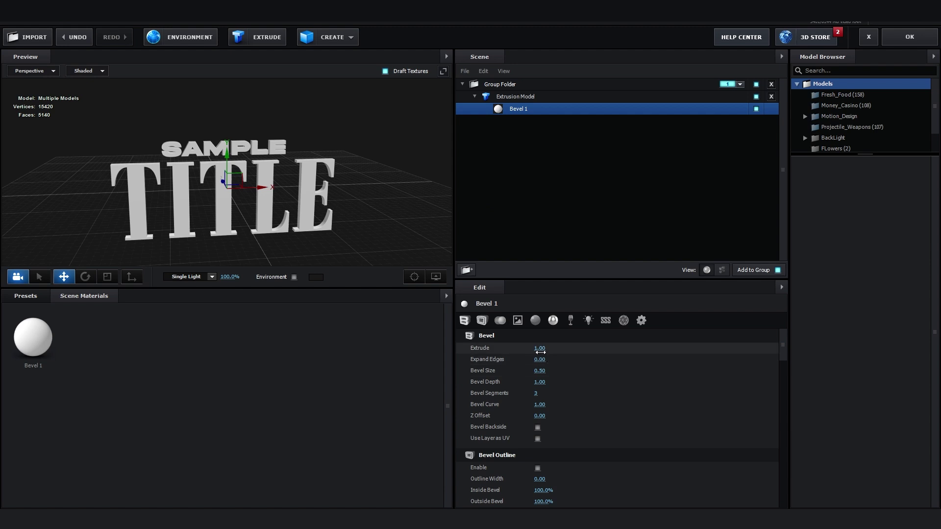
drag(585, 352, 759, 364)
drag(376, 212, 351, 211)
scroll(351, 211, up, 3)
mouse_move(536, 359)
mouse_down()
mouse_move(578, 361)
mouse_move(542, 359)
mouse_up()
drag(221, 128, 211, 152)
scroll(339, 144, down, 3)
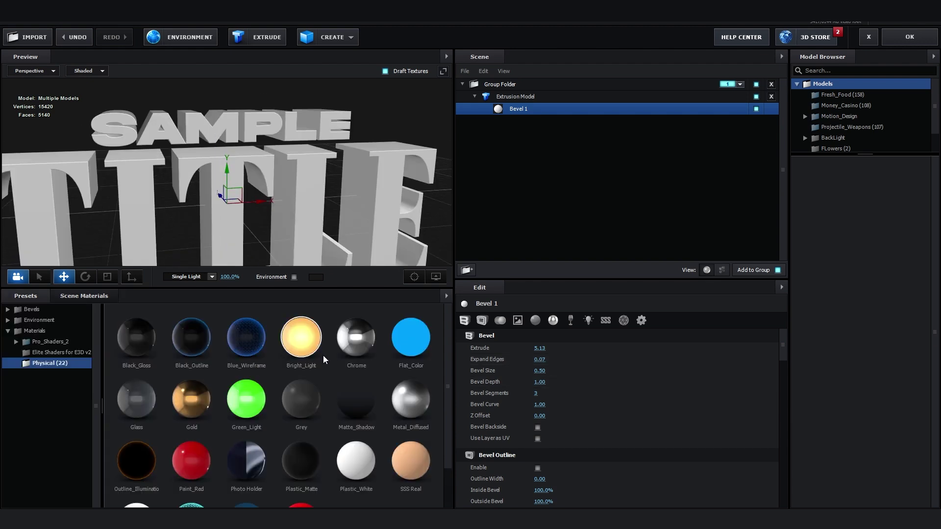
- Try the Chrome material on the title's bevel, and browse the Pro_Shaders_2 metal and Elite Shaders materials
drag(359, 338, 519, 109)
click(49, 352)
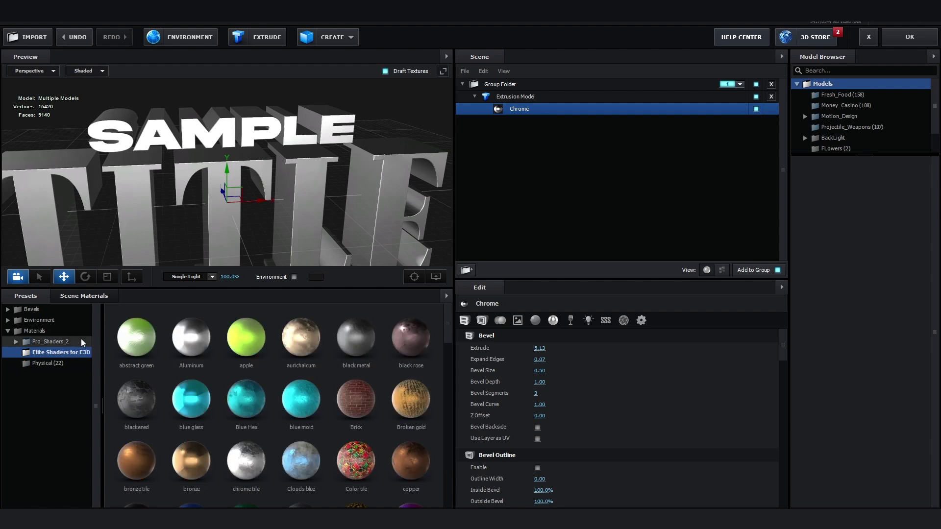
double_click(69, 343)
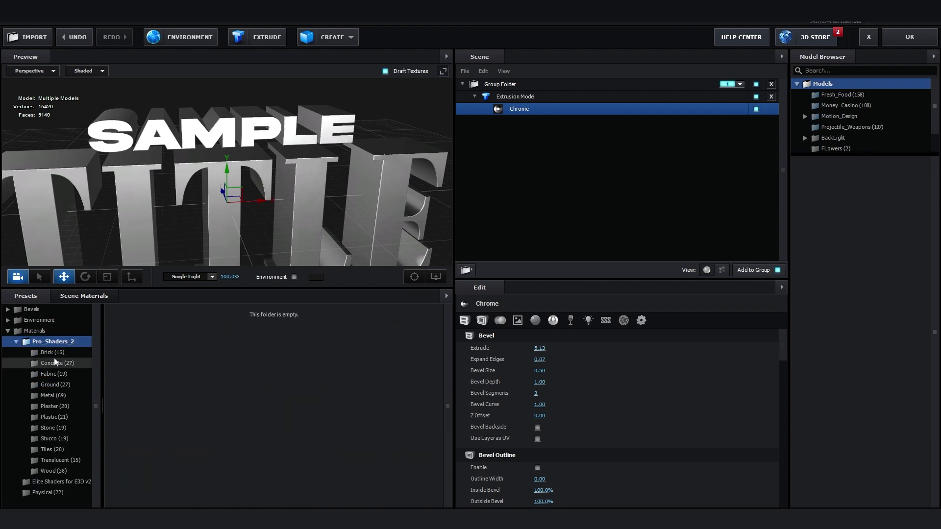
click(51, 396)
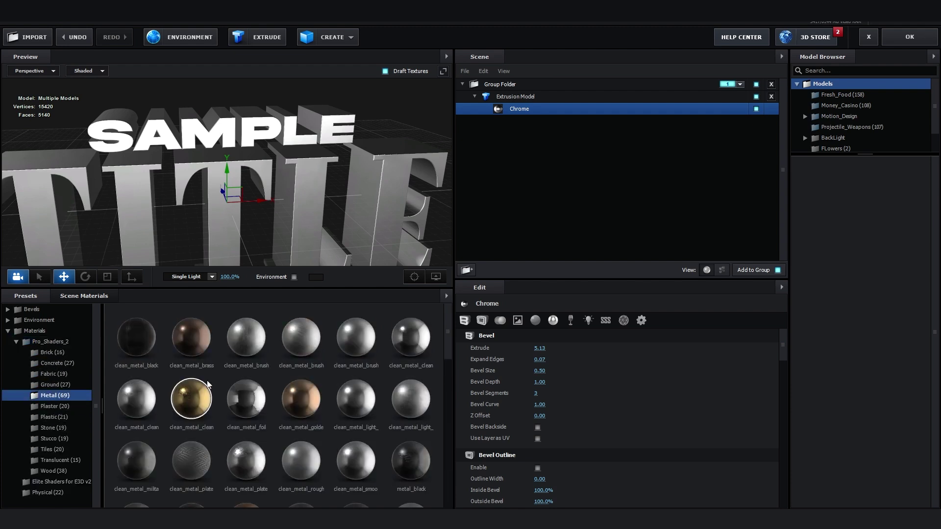
scroll(208, 385, down, 5)
click(51, 483)
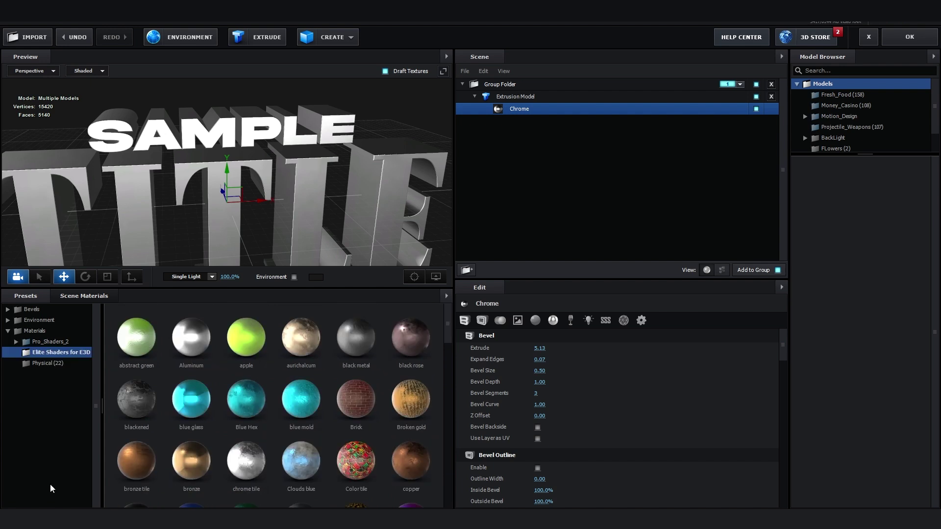
- Apply the Aluminum material from Elite Shaders to the title's bevel and set its Glossiness to 100%
drag(416, 206, 530, 108)
drag(282, 120, 308, 163)
drag(542, 383, 809, 391)
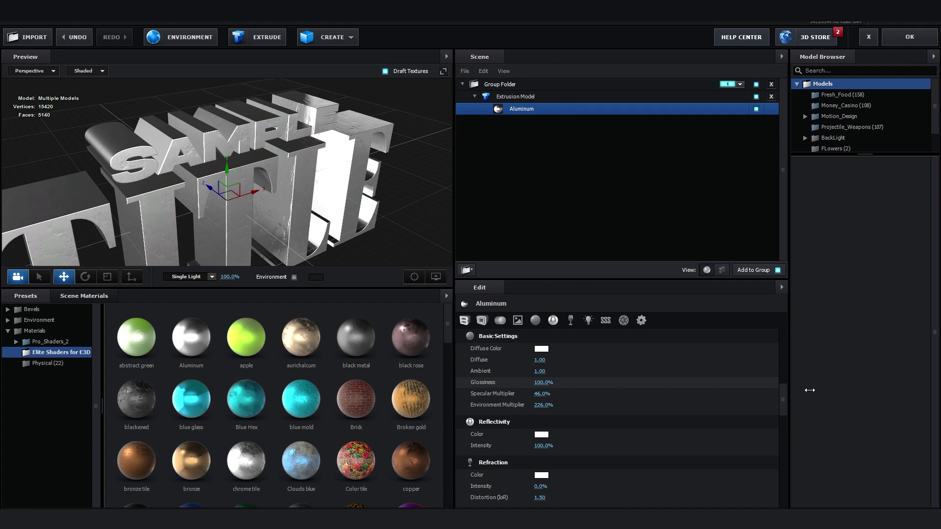
drag(364, 243, 351, 203)
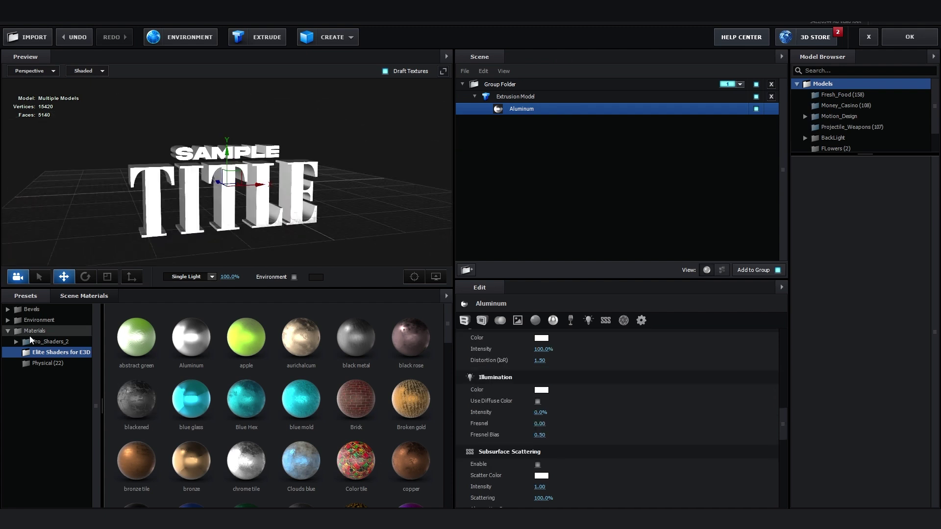
- Choose an environment preset from the Basic_2K set for the title's reflections and accept the scene setup
click(34, 321)
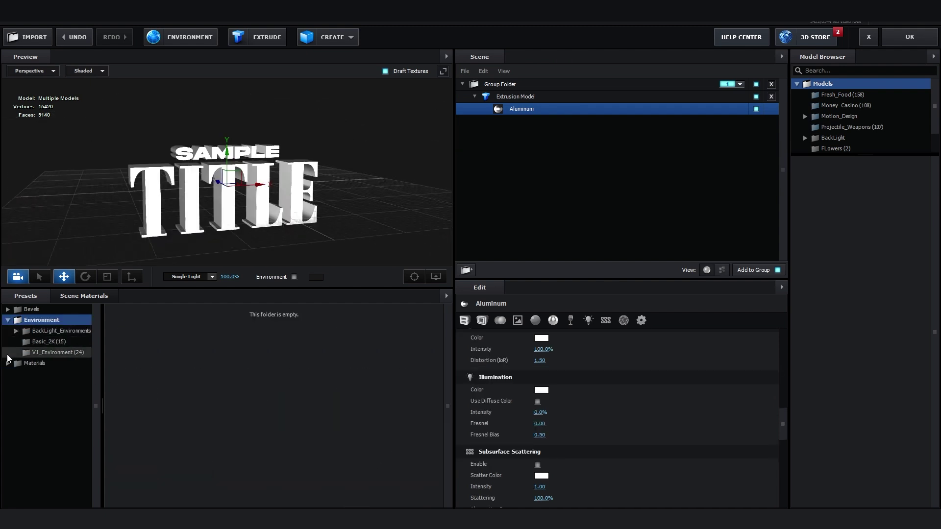
click(42, 343)
click(203, 338)
drag(242, 204, 276, 206)
scroll(276, 206, up, 3)
click(357, 327)
drag(329, 248, 313, 235)
click(906, 41)
- Create a two-node camera with the 15mm preset at 0:00:45:14 and dolly it in to about Z -583
drag(765, 300, 515, 295)
right_click(330, 203)
mouse_move(426, 215)
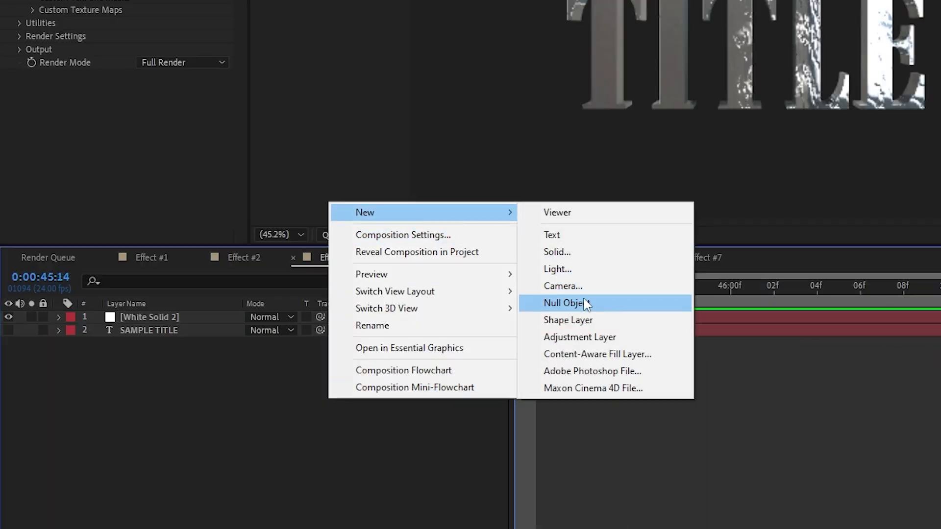
click(575, 287)
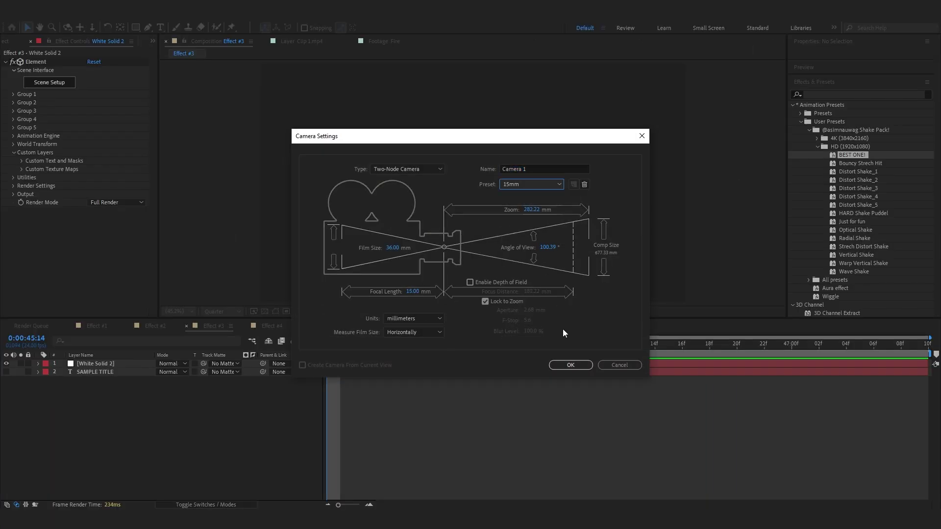
click(562, 364)
click(91, 28)
drag(346, 186, 349, 112)
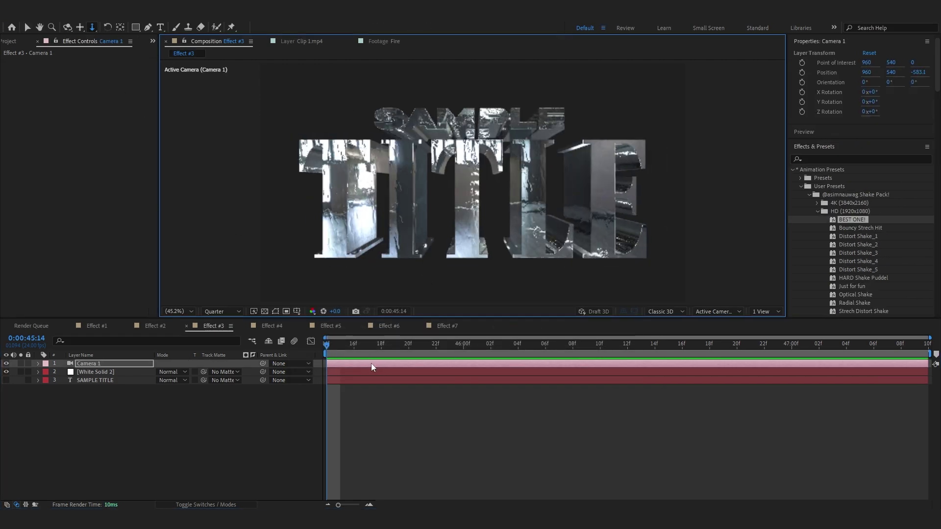
- On the white solid's Element effect, enable Multi-Object in Group 1 and the Animation Engine, with Smoothness 60
click(371, 371)
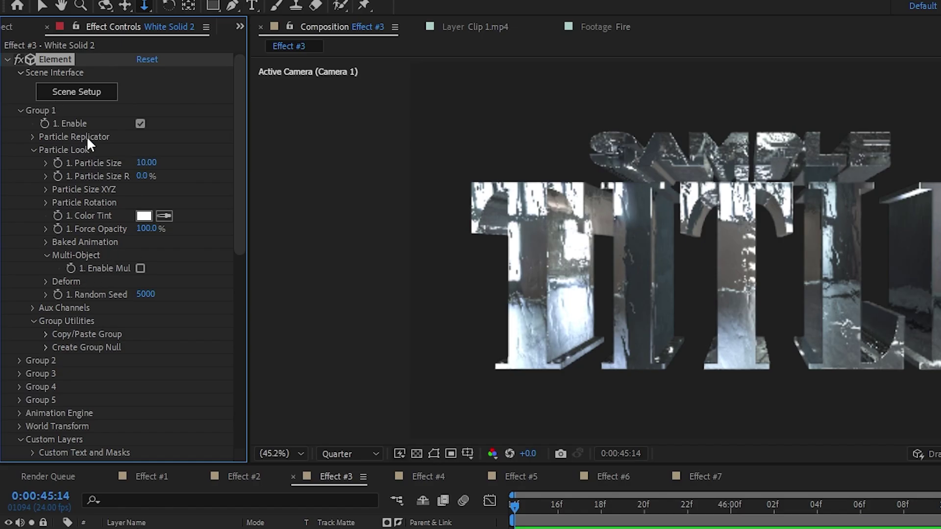
click(141, 268)
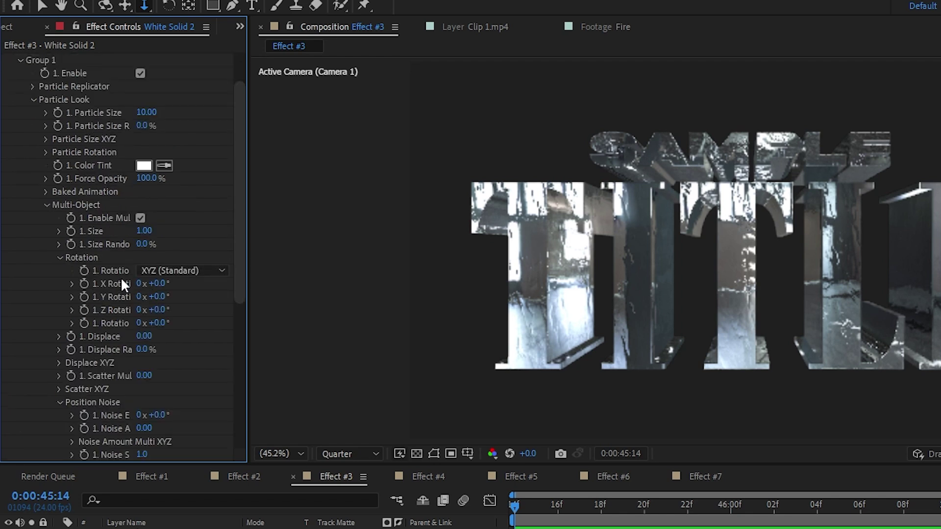
click(19, 110)
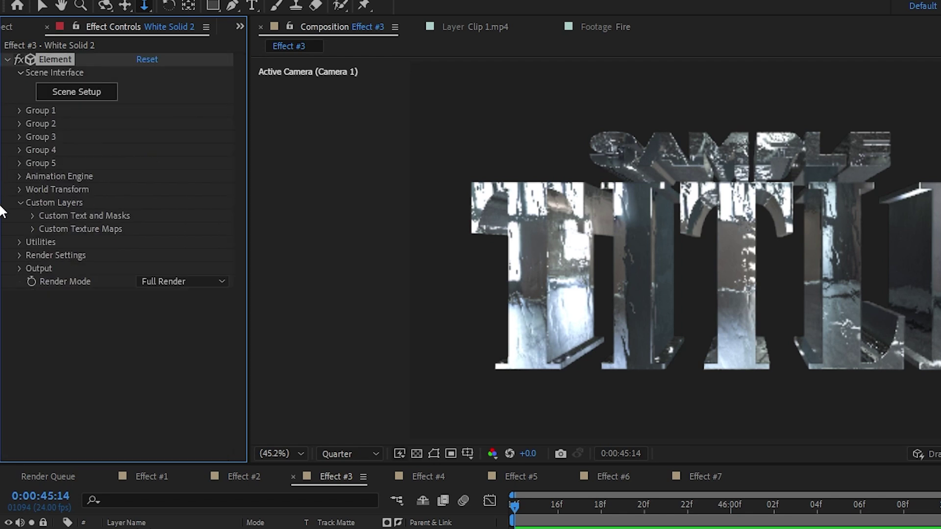
click(19, 176)
click(141, 190)
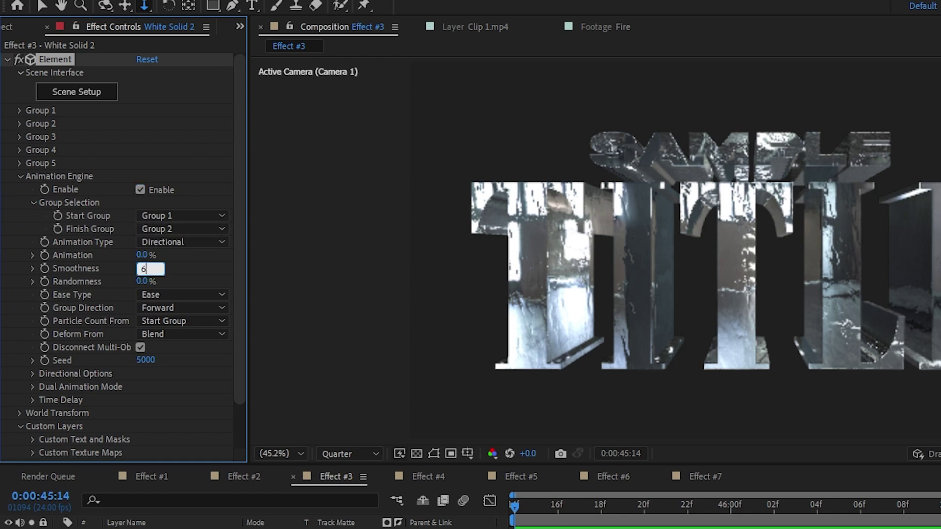
- Keyframe Element's Animation at 100% at 0:00:45:14, add a second keyframe at about 0:00:46:23, and ease both
click(47, 254)
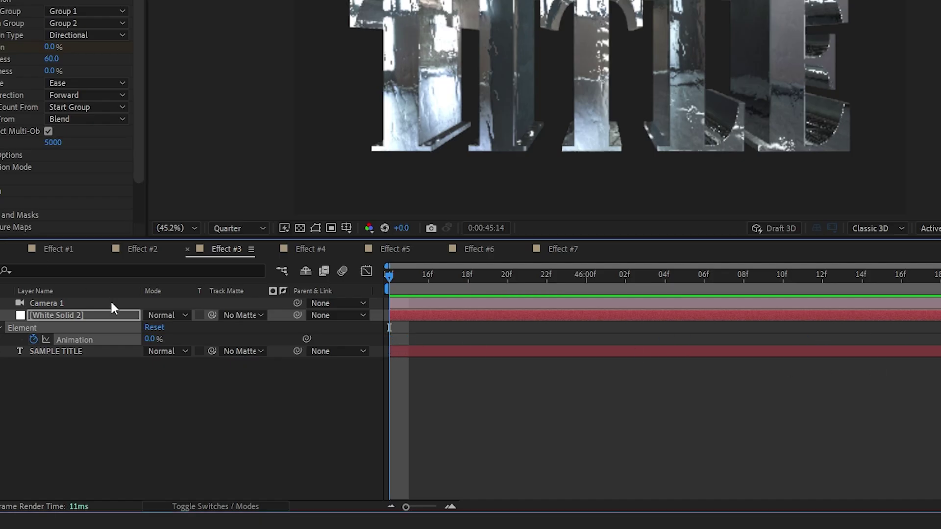
drag(154, 346, 296, 350)
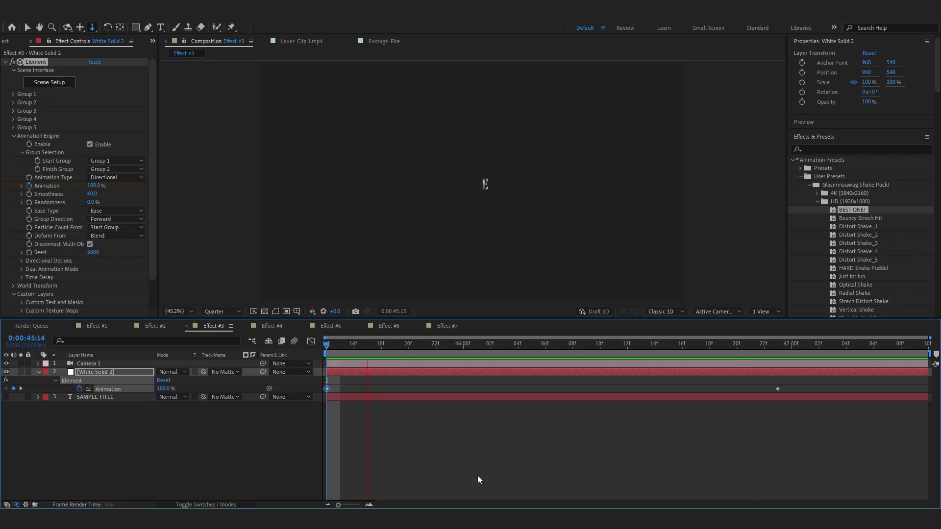
key(space)
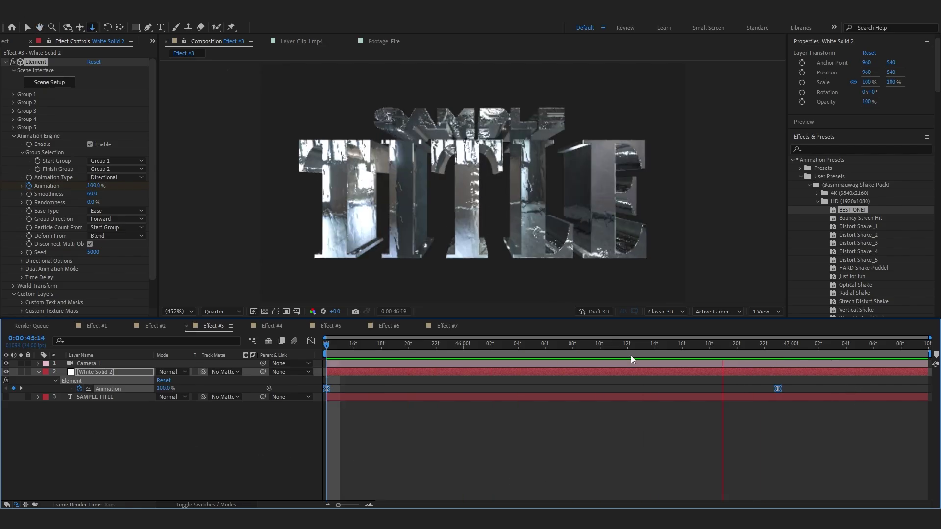
key(space)
- Reshape the easing curve of the Animation keyframes in the graph editor and preview the title reveal
click(311, 341)
key(space)
key(space)
drag(447, 368, 182, 401)
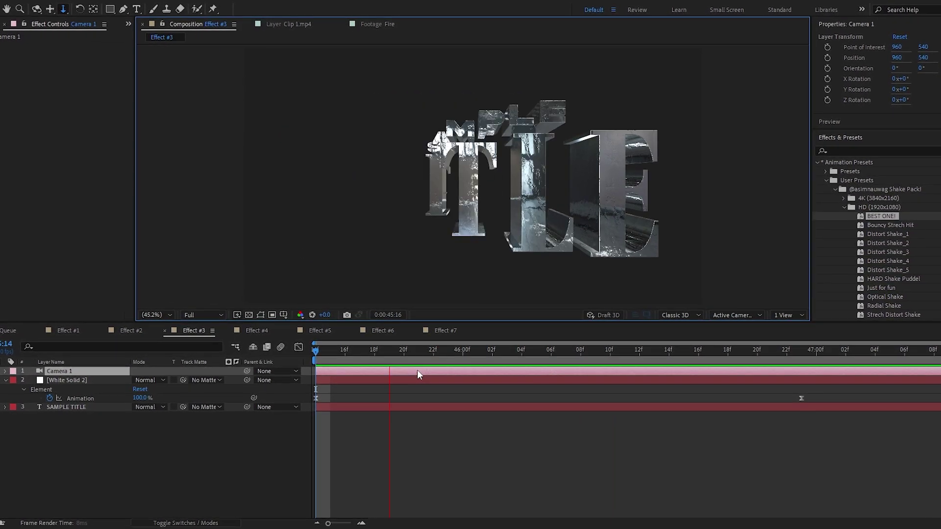
key(space)
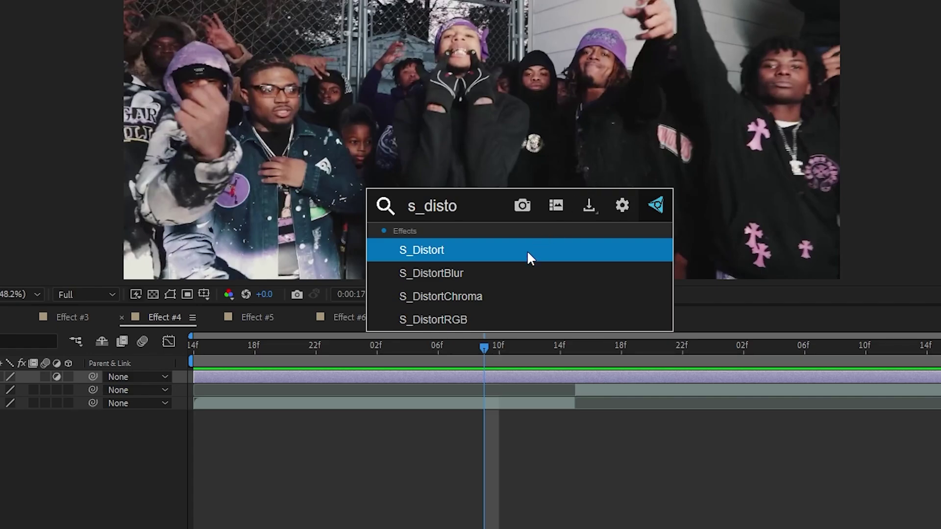
- Apply S_DistortChroma to the adjustment layer in Effect #4 and set its Blur Lens to 1275
click(464, 302)
key(e)
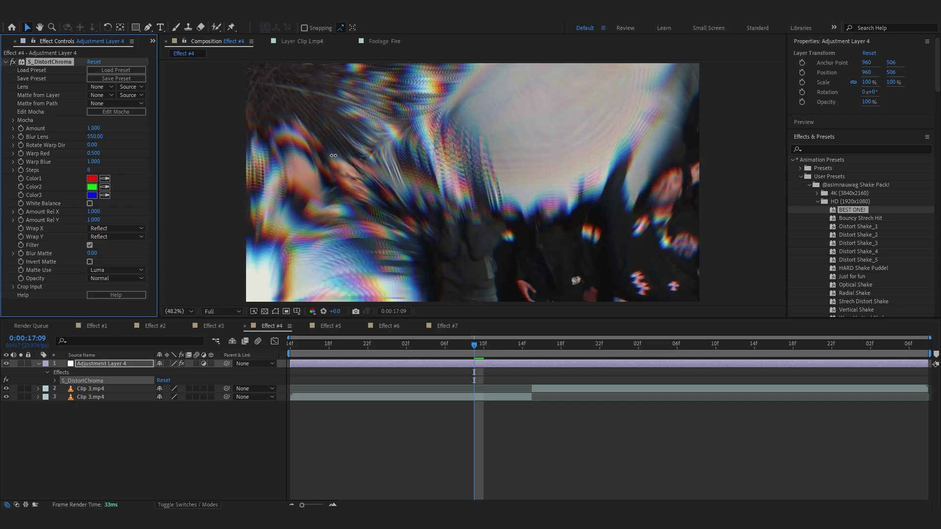
drag(333, 156, 111, 164)
drag(483, 345, 477, 390)
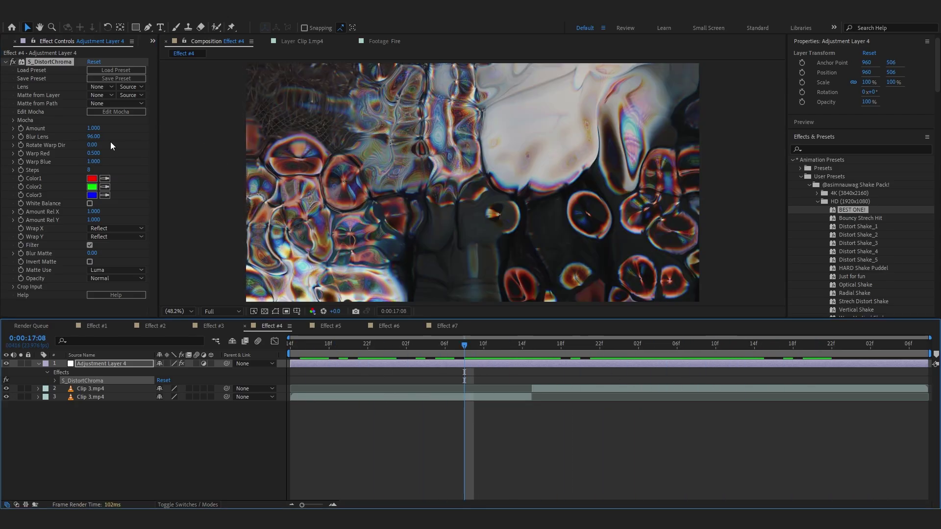
drag(90, 129, 268, 240)
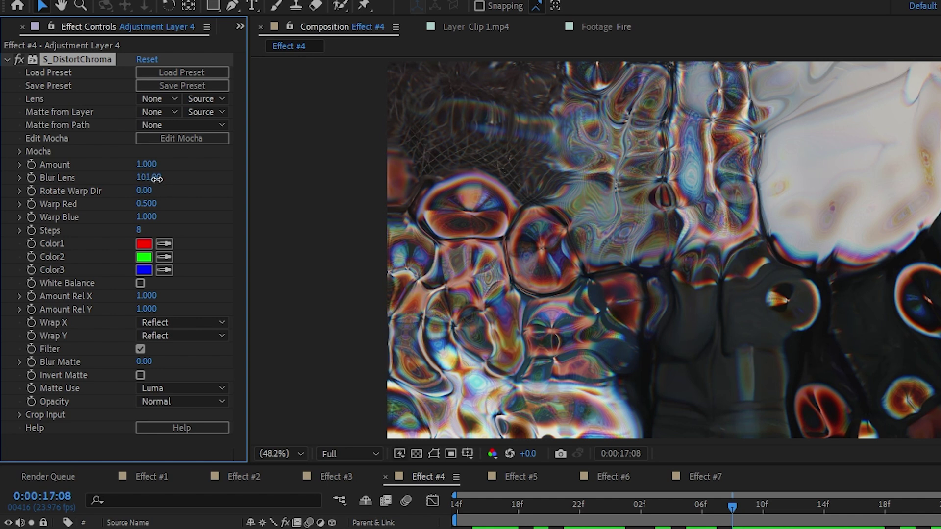
drag(156, 178, 916, 307)
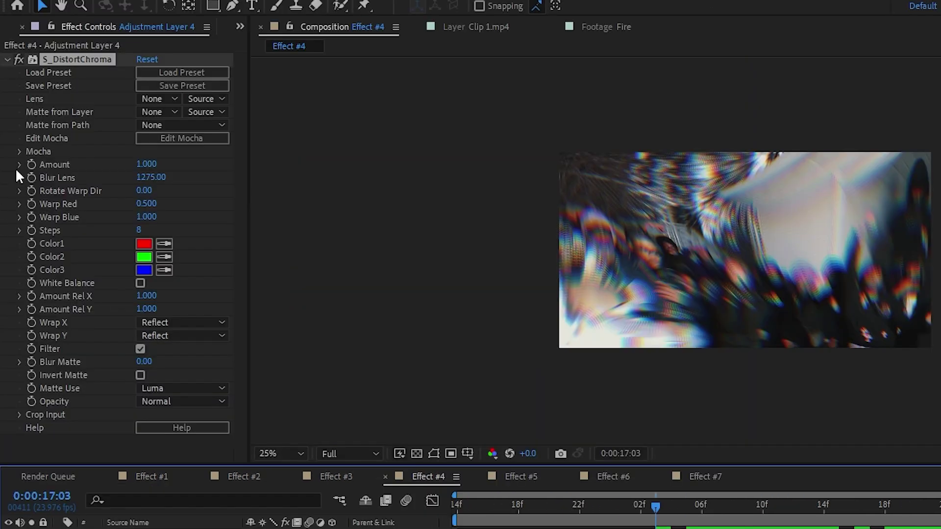
- Add a keyframe for the S_DistortChroma Amount at 0:00:17:03 with a value of 0.140
click(30, 162)
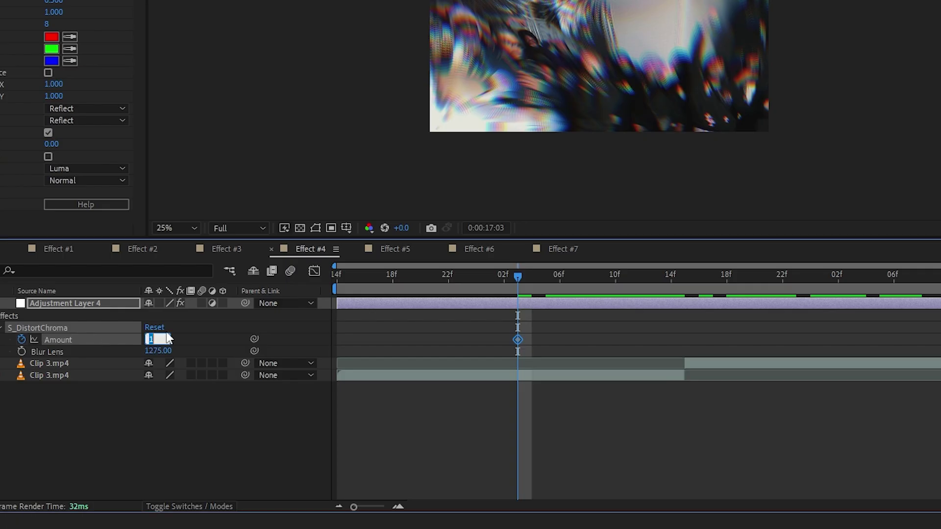
text(0)
click(200, 331)
scroll(583, 125, up, 2)
drag(160, 342, 164, 338)
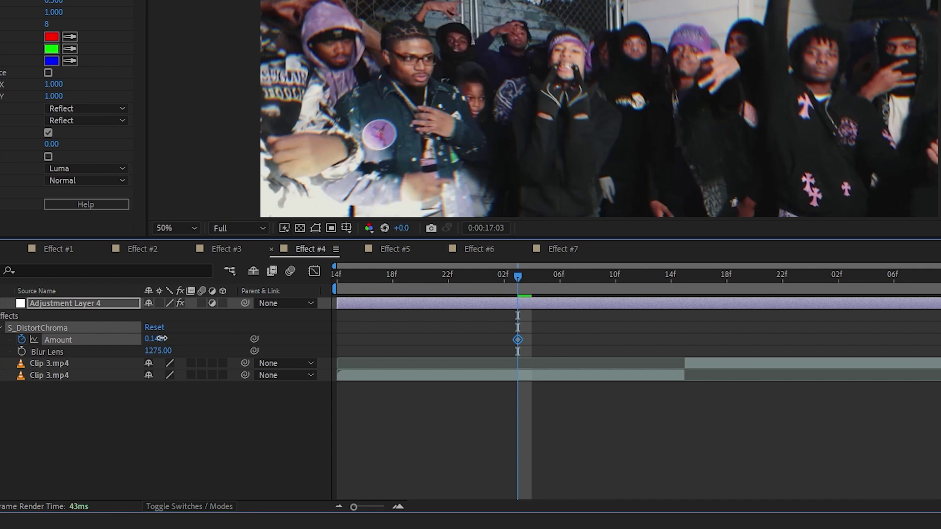
- Keyframe the S_DistortChroma Amount at 0.900 at the clip cut, 0:00:17:15, and scrub on to 0:00:18:05
drag(529, 284, 685, 295)
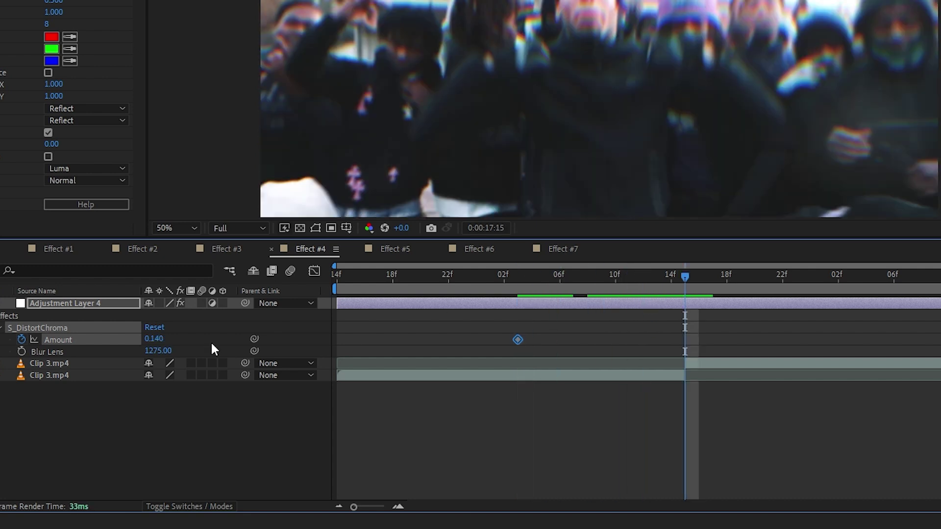
drag(153, 343, 217, 351)
drag(639, 354, 810, 353)
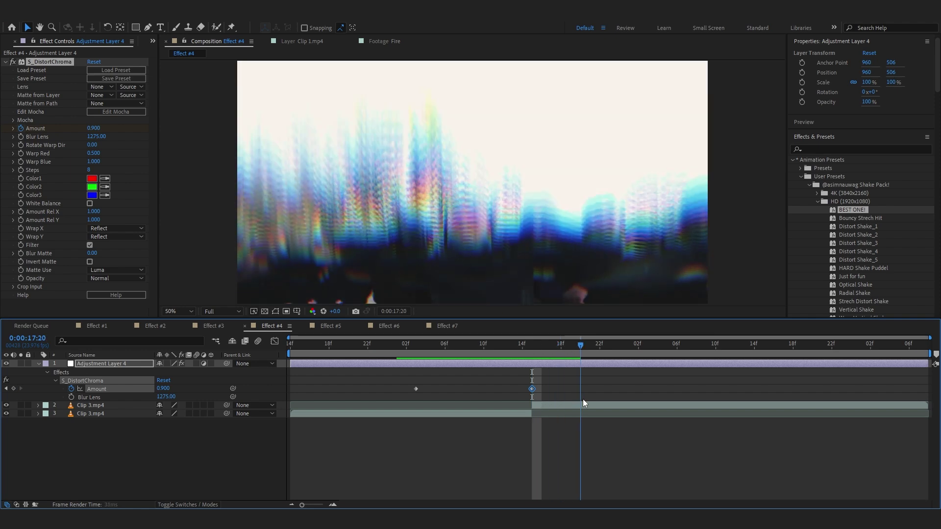
drag(619, 398, 669, 397)
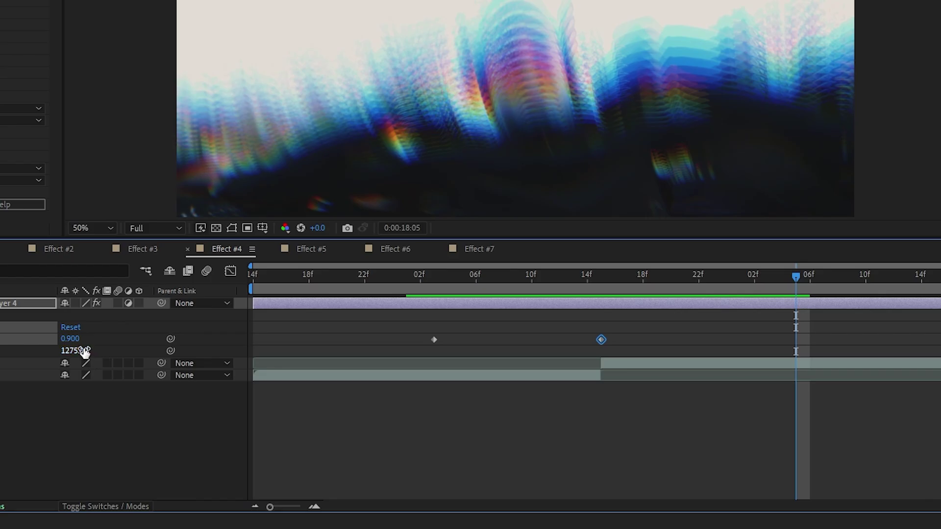
- Keyframe the S_DistortChroma Amount at 0.1 at 0:00:18:05, Easy Ease all three Amount keyframes, and preview the transition
text(0)
key(Return)
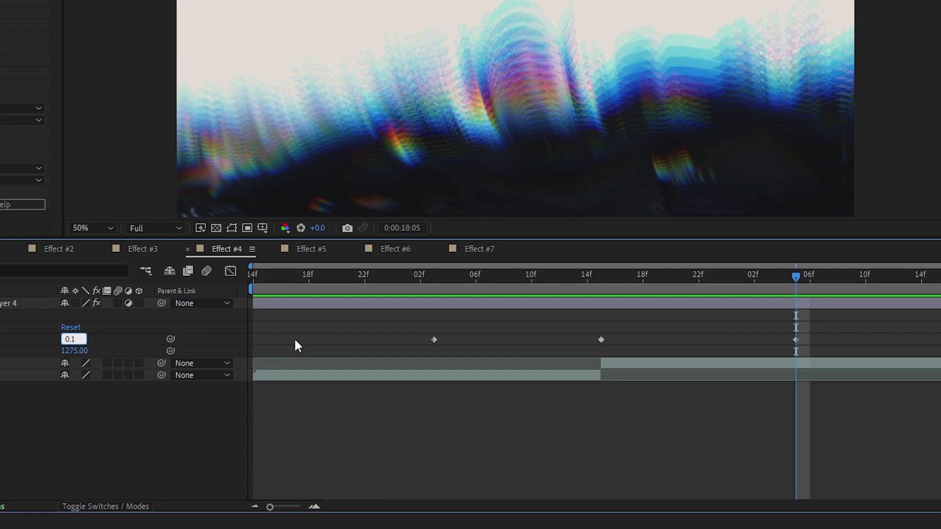
key(Return)
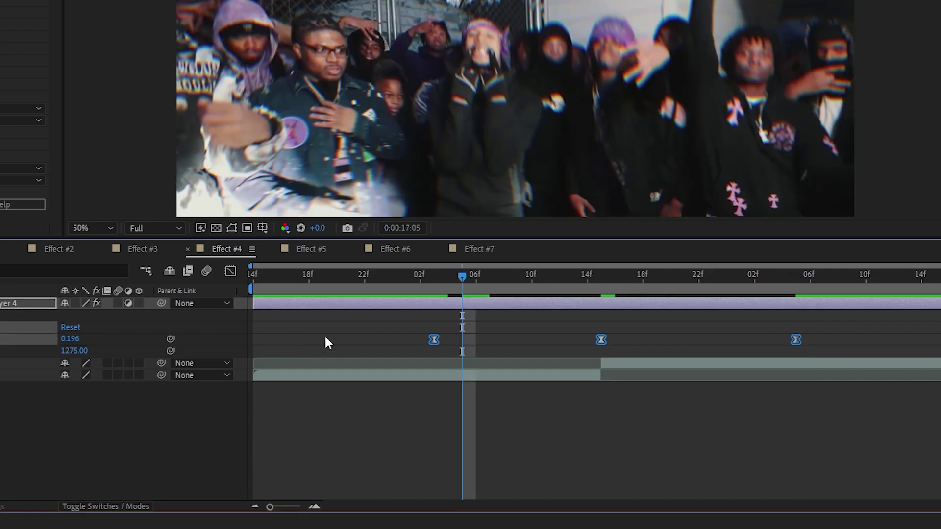
key(space)
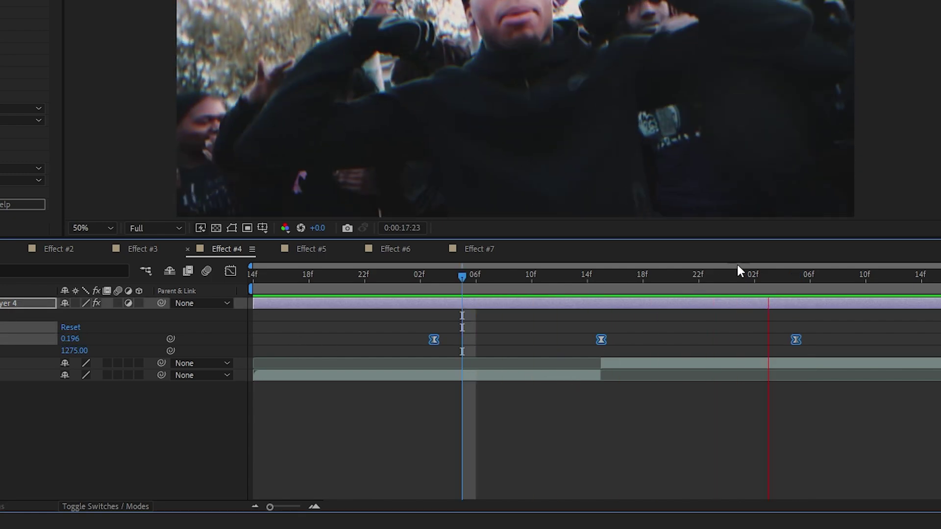
- Apply Exposure to the adjustment layer and keyframe a brief Exposure flash around the clip cut at 0:00:17:15
key(ctrl+space)
text(ex)
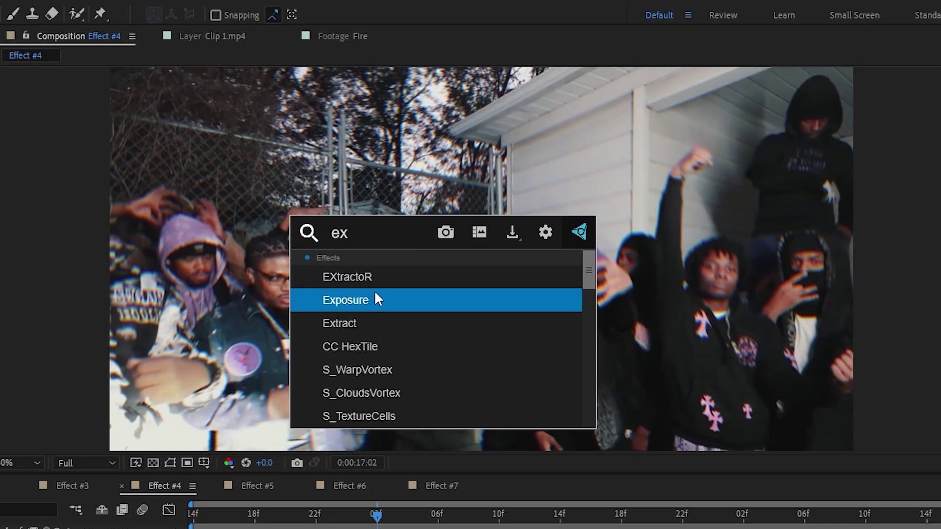
click(376, 295)
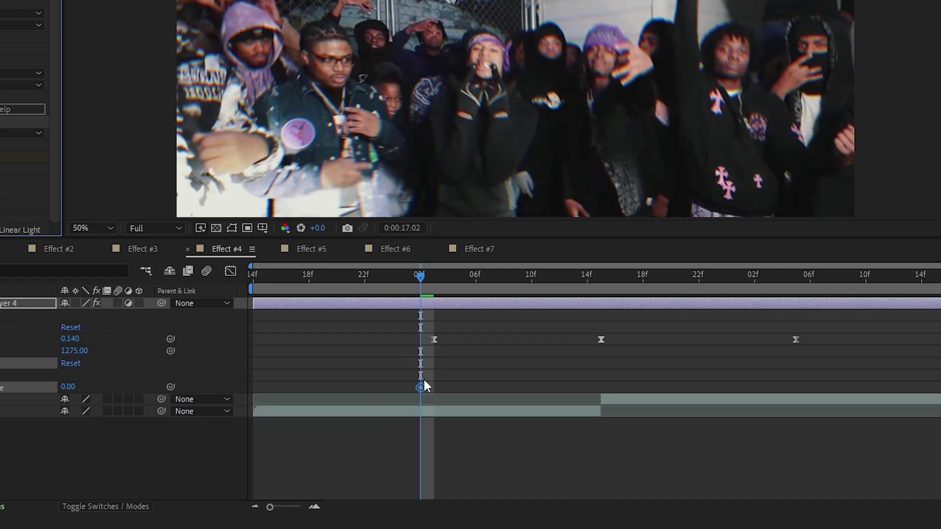
drag(435, 388, 559, 388)
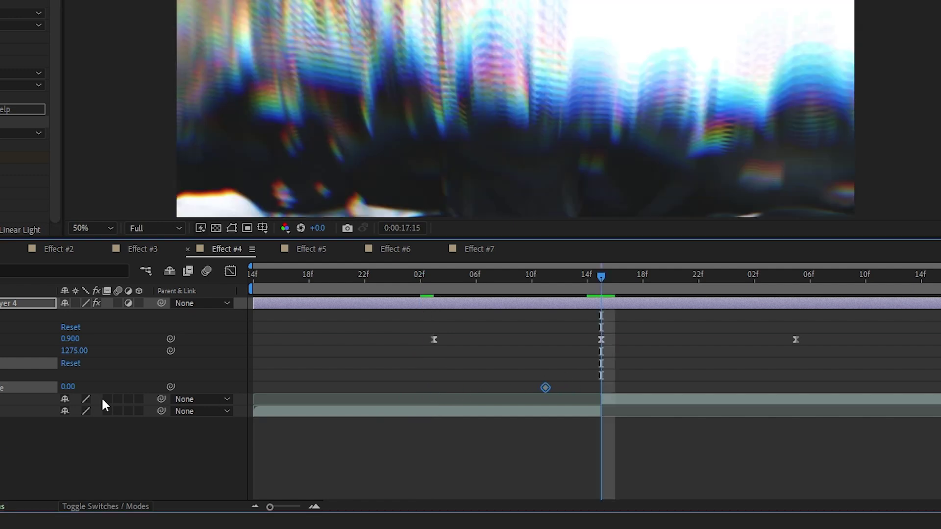
drag(68, 388, 285, 381)
drag(602, 277, 712, 277)
click(70, 363)
drag(559, 281, 448, 312)
- Apply S_Flicker to the adjustment layer, adjust its Amplitude, and move it above S_DistortChroma in the effect order
key(ctrl+space)
text(flice)
key(BackSpace)
key(Return)
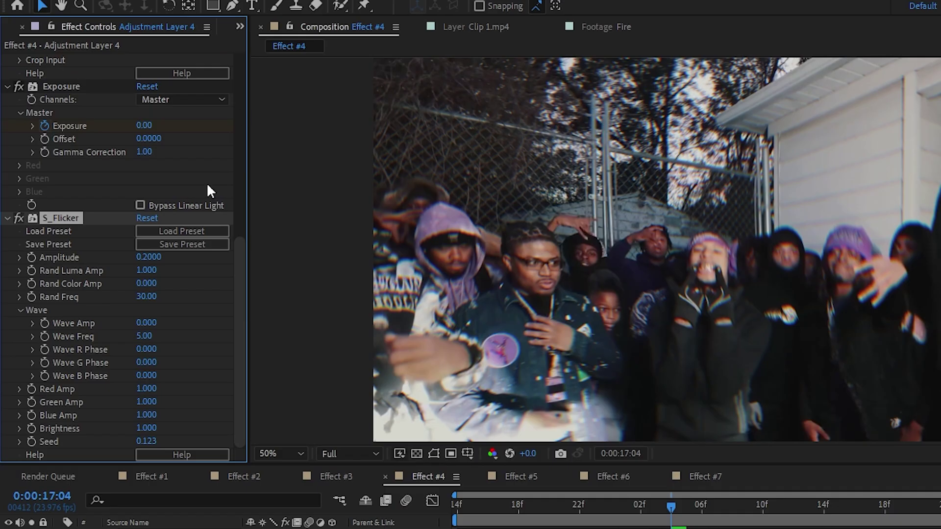
drag(149, 257, 168, 258)
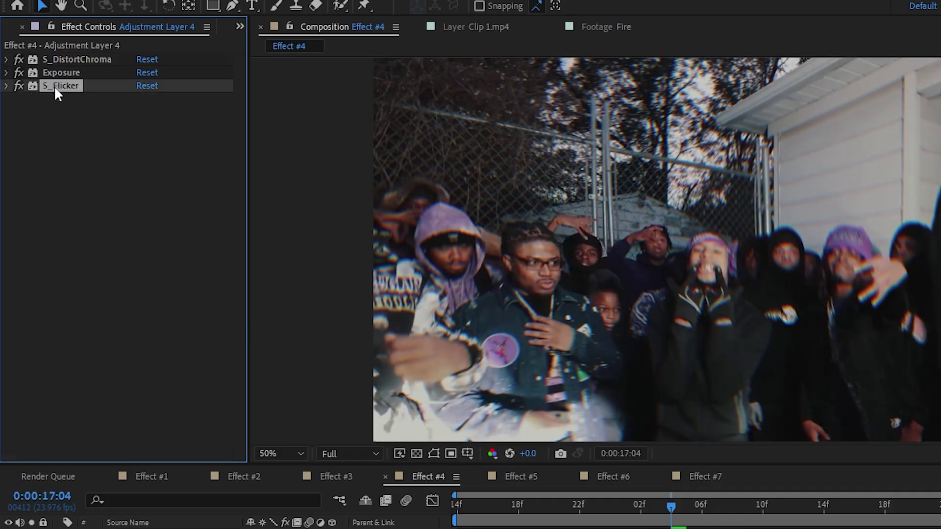
drag(61, 61, 63, 58)
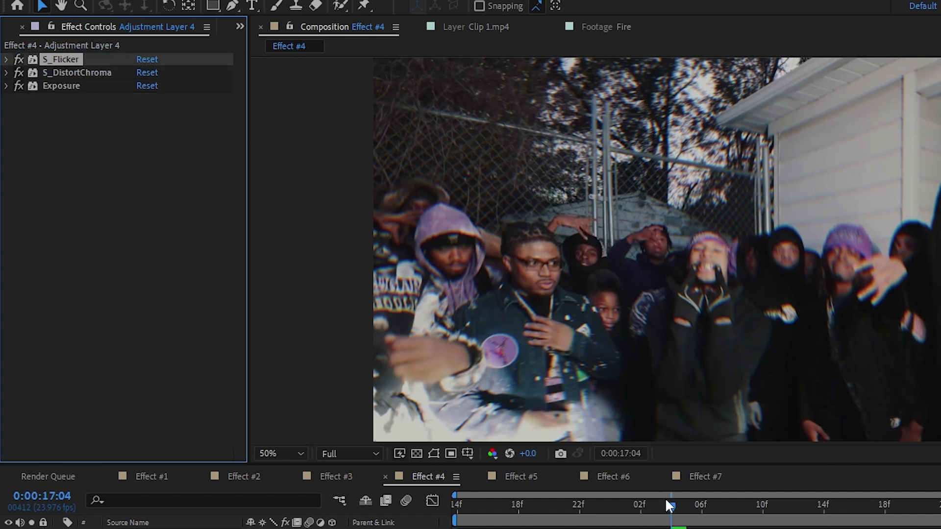
drag(666, 501, 576, 509)
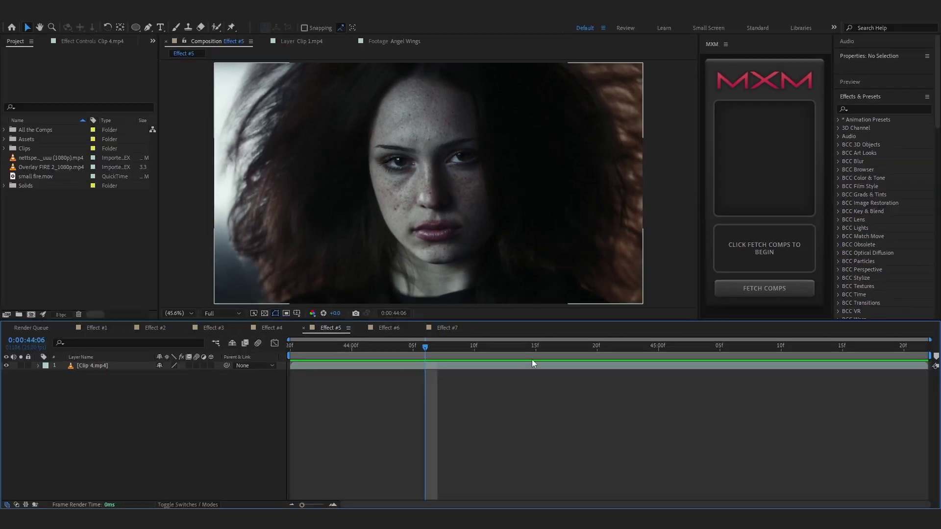
- Fetch the project's comps in MXM and launch the effect on Effect #5
click(757, 289)
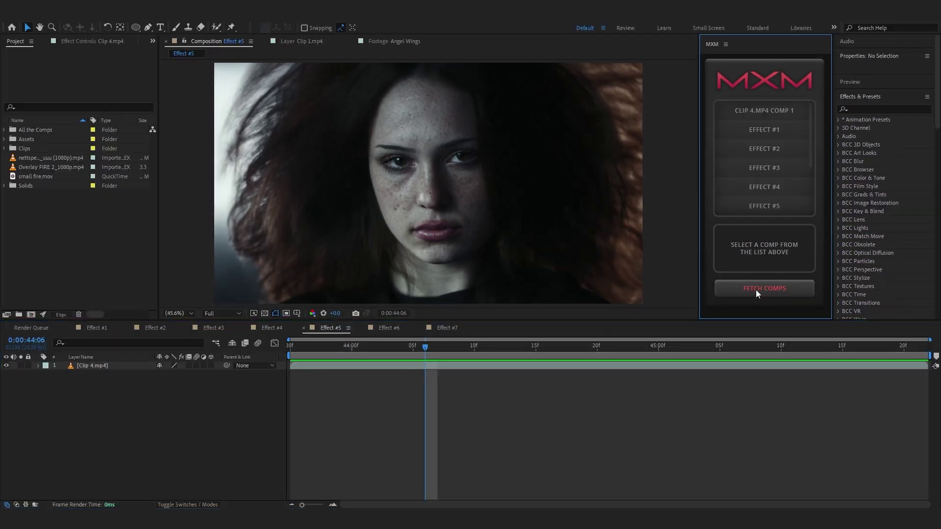
scroll(778, 185, down, 4)
scroll(776, 183, up, 3)
click(777, 181)
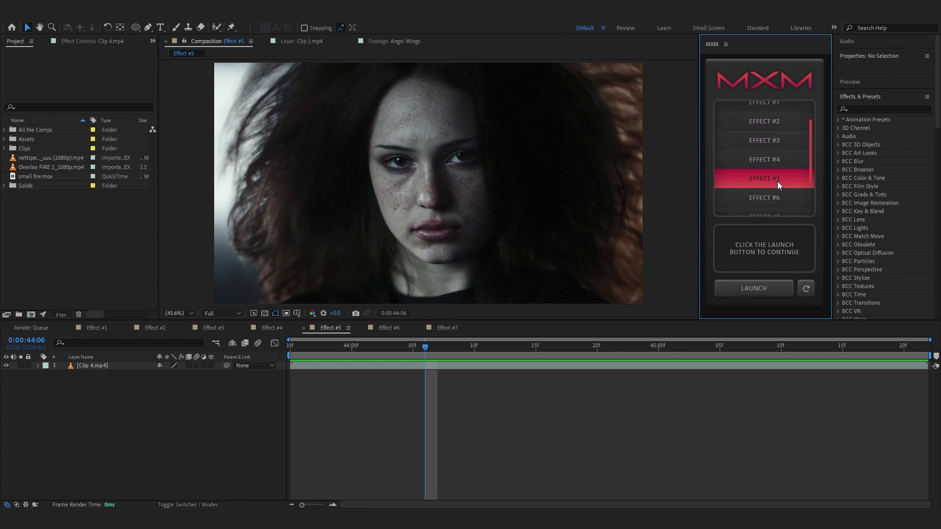
scroll(783, 176, down, 3)
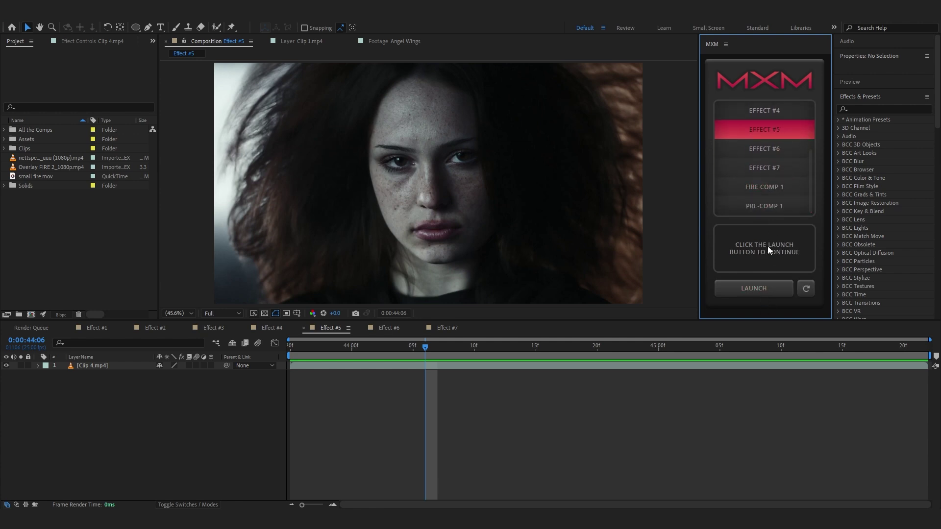
click(754, 289)
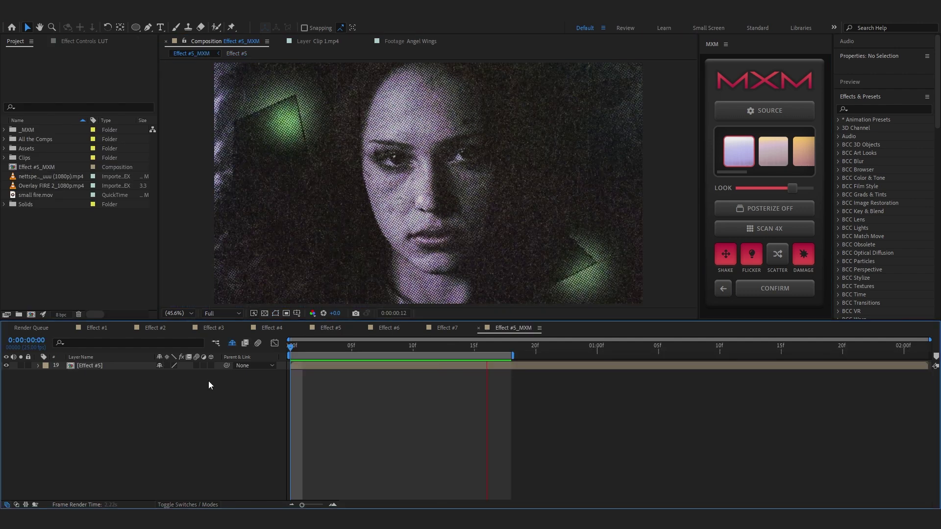
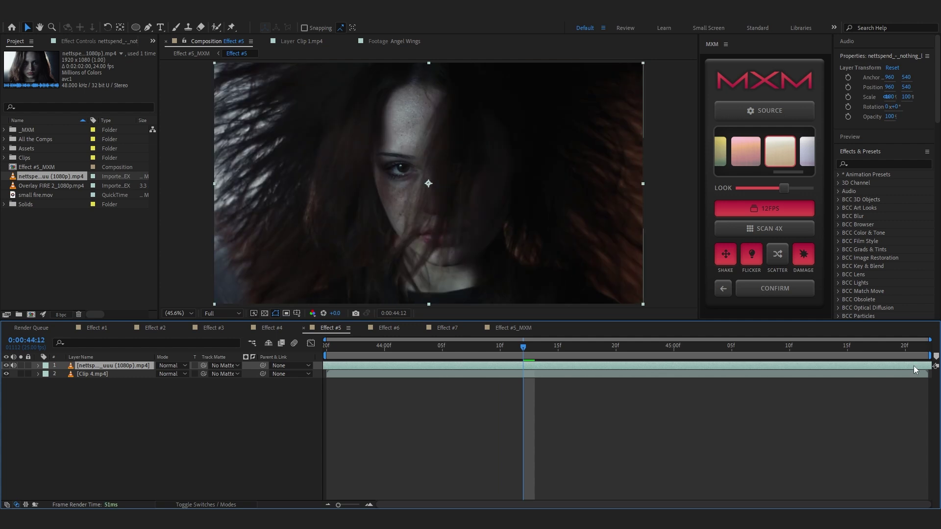
- Slip the 1080p music-video layer in Effect #5 to another shot, scale it to 47%, and place it over the frame's upper-left area
drag(468, 348, 264, 371)
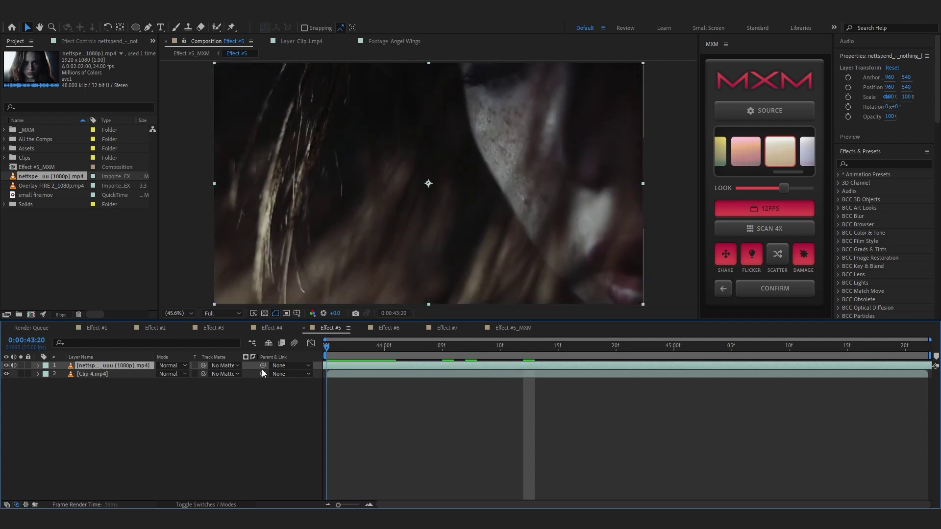
drag(482, 372, 472, 372)
key(z)
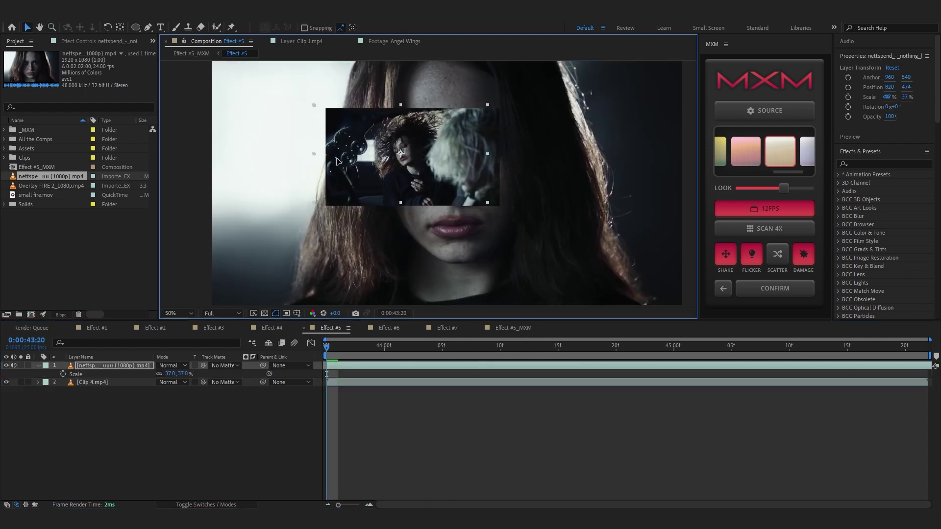
drag(410, 162, 290, 131)
drag(177, 373, 181, 374)
- Draw an elliptical mask around the figure in the scaled-down music-video layer
click(134, 27)
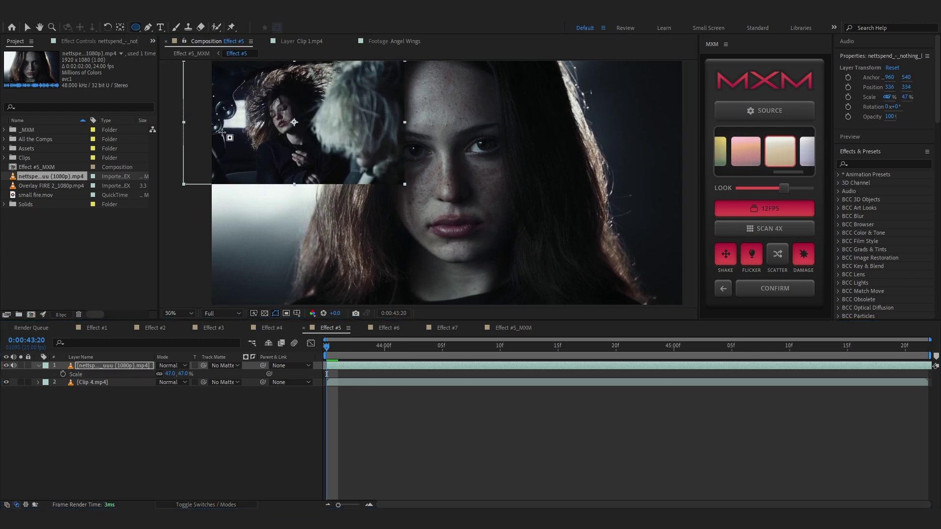
scroll(270, 146, down, 2)
scroll(380, 154, up, 1)
drag(376, 151, 372, 154)
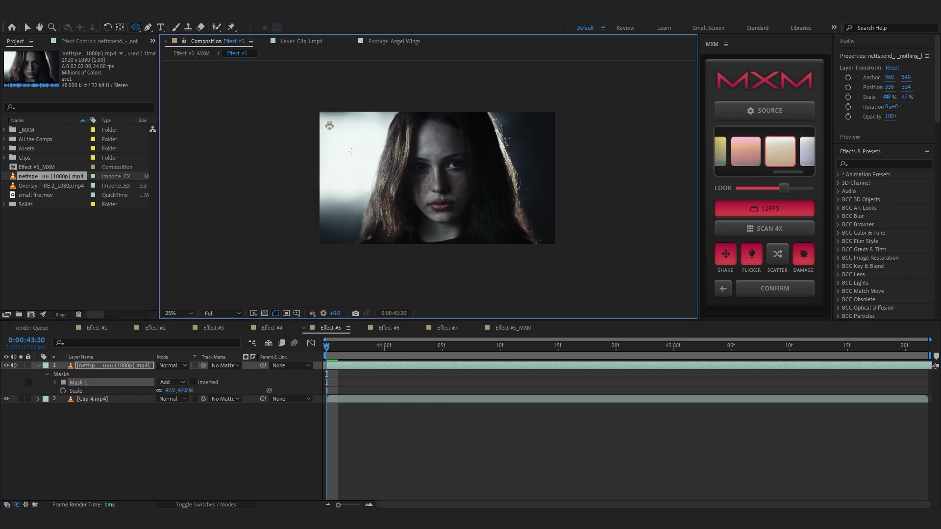
drag(391, 182, 396, 183)
scroll(396, 182, up, 1)
key(v)
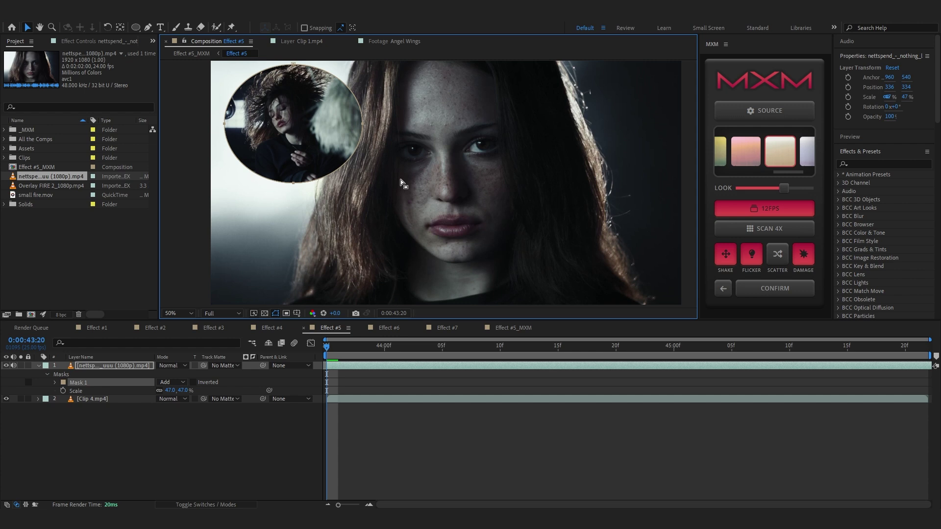
- Add a second copy of the 1080p music-video clip above the other layers and slip it to a different shot
click(412, 414)
click(360, 367)
key(ctrl+shift+a)
drag(22, 173, 118, 365)
drag(738, 369, 850, 363)
mouse_move(929, 371)
mouse_down()
mouse_move(513, 386)
mouse_move(370, 331)
mouse_up()
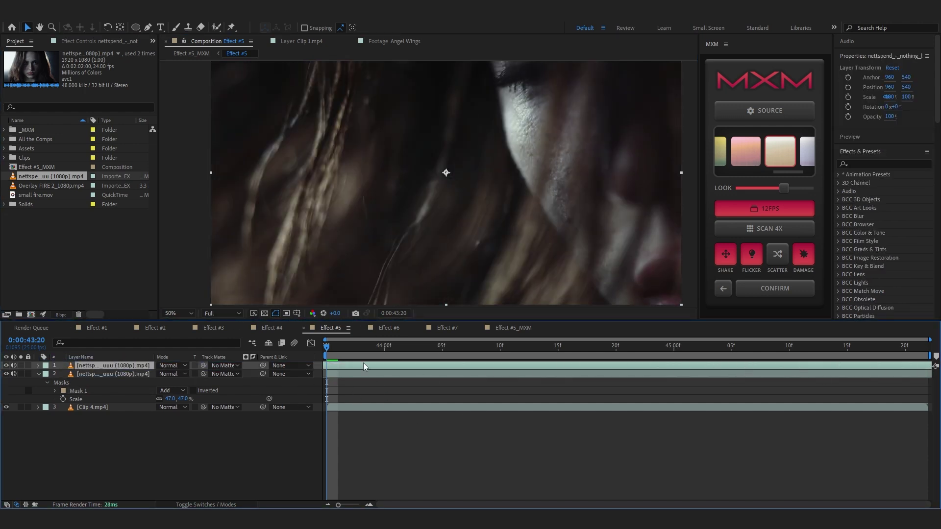
- Scale the second clip copy to 40%, place it over the frame's lower-right area, and crop it with a rectangular mask
scroll(373, 290, down, 1)
key(s)
drag(176, 374, 146, 374)
drag(437, 178, 488, 210)
key(q)
drag(466, 175, 529, 254)
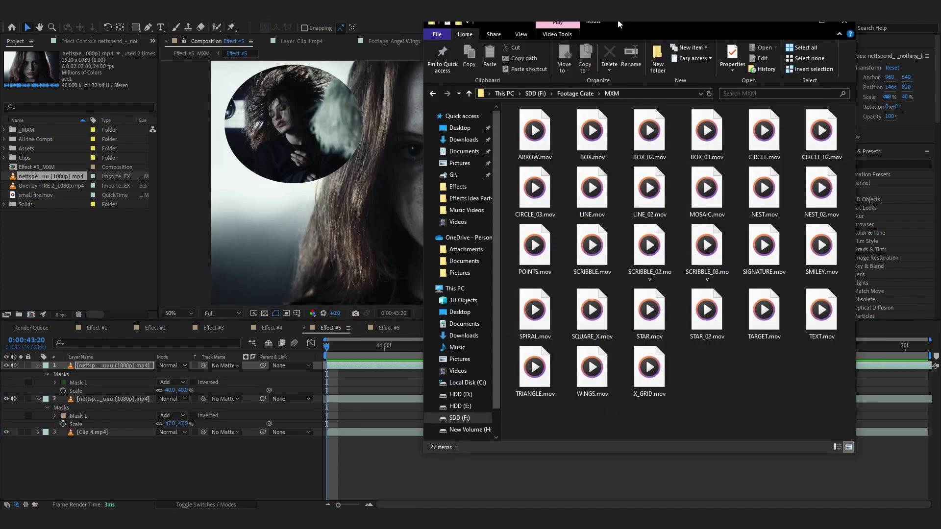
- Try BOX_03.mov from the Footage Crate MXM folder as a scaled overlay in Effect #5
click(727, 129)
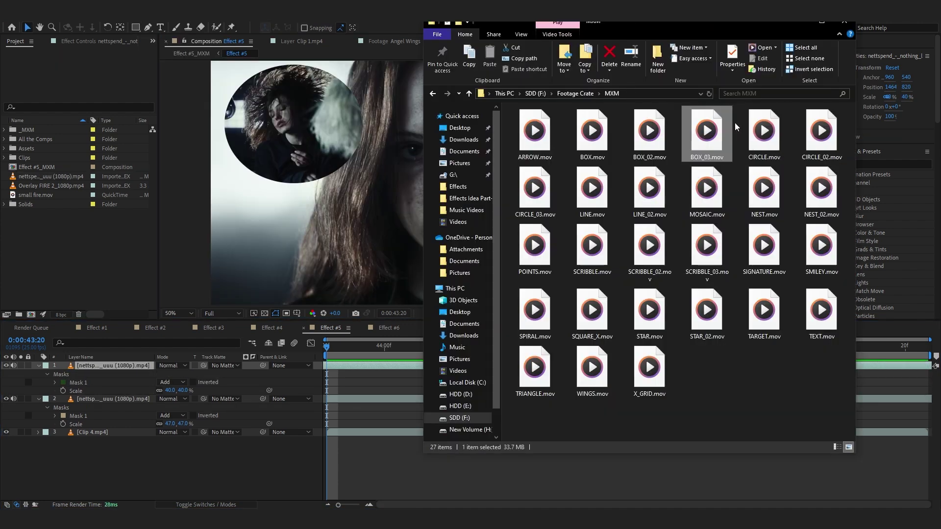
drag(704, 153, 353, 449)
key(s)
mouse_move(172, 374)
mouse_down()
mouse_move(160, 372)
mouse_move(177, 373)
mouse_up()
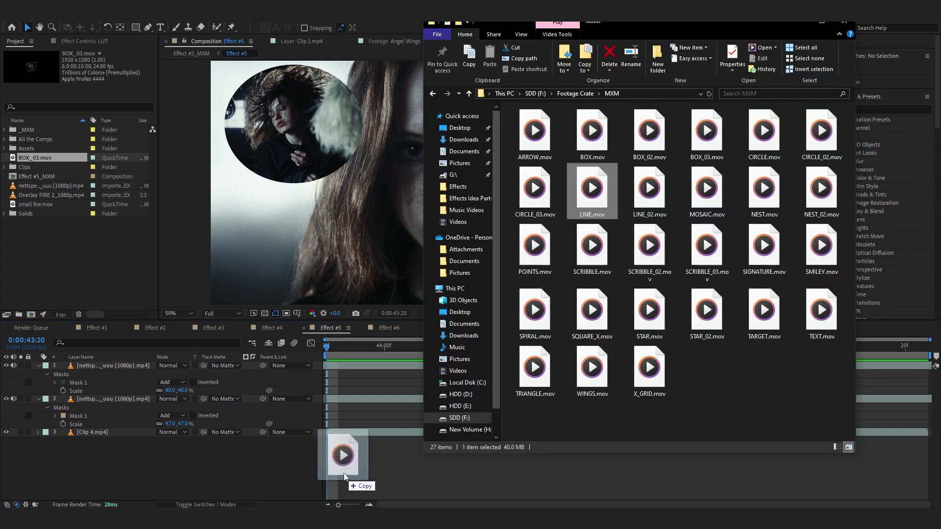
- Add LINE.mov to Effect #5, scale it to 40%, and lay it along the rectangular clip's top edge
drag(343, 472, 344, 472)
key(s)
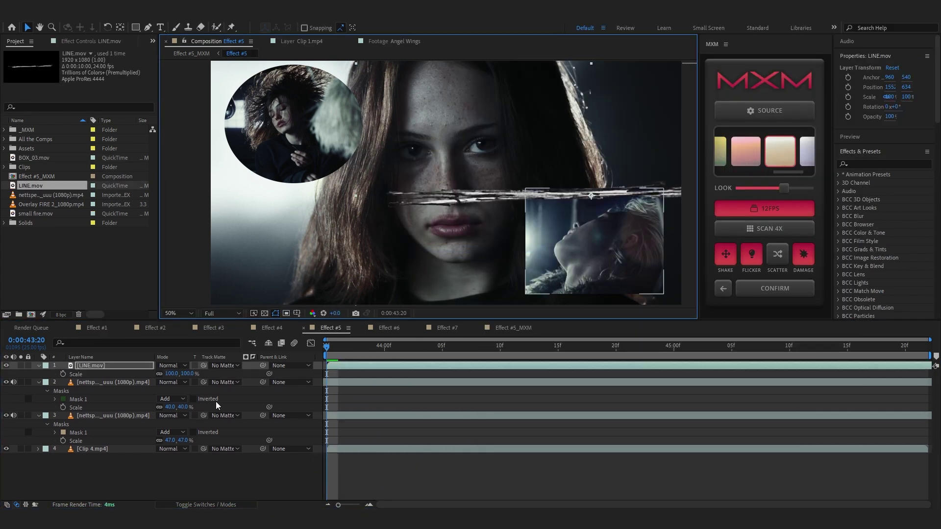
drag(167, 376, 133, 366)
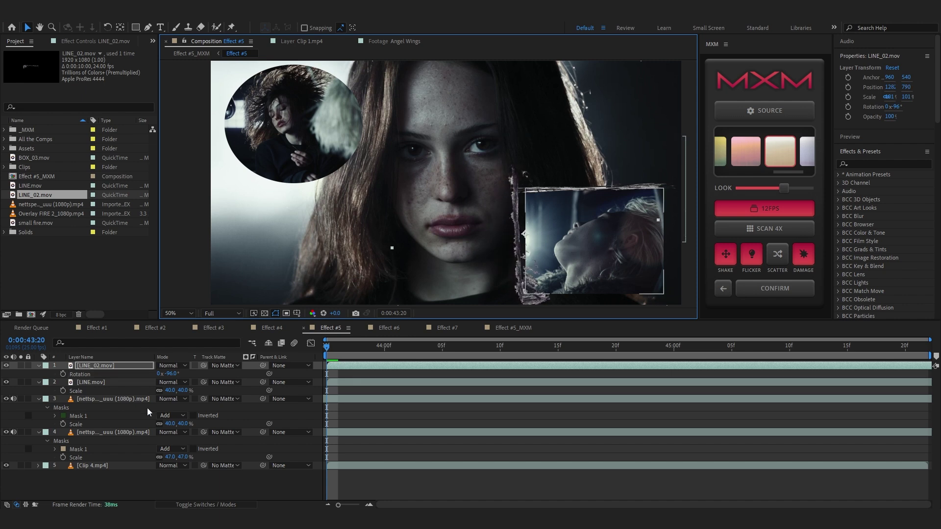
- Scale LINE_02.mov to 83%, align it with the rectangular clip's left edge, and duplicate it
drag(173, 375, 163, 375)
drag(492, 271, 500, 273)
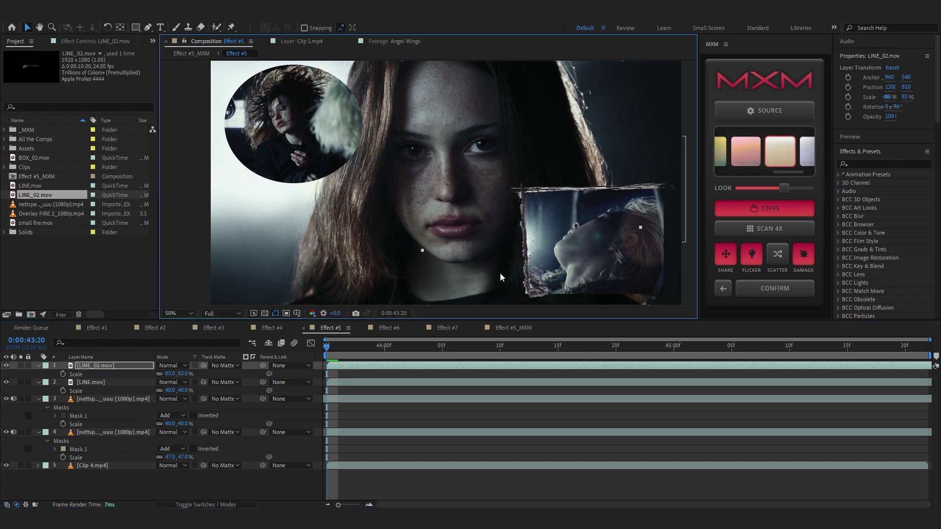
key(ctrl+d)
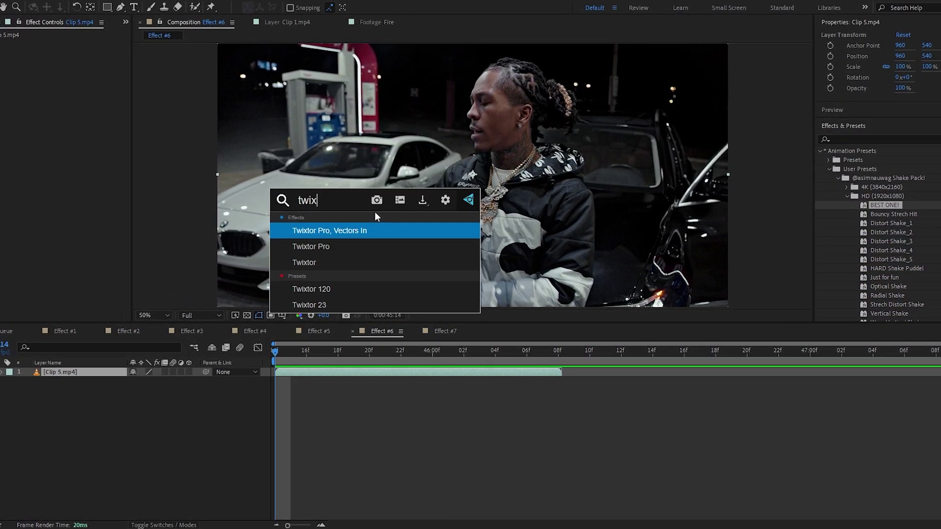
- Add an adjustment layer above Clip 5.mp4 in Effect #6 and pre-compose both layers as Pre-comp 1, moving all attributes
right_click(333, 393)
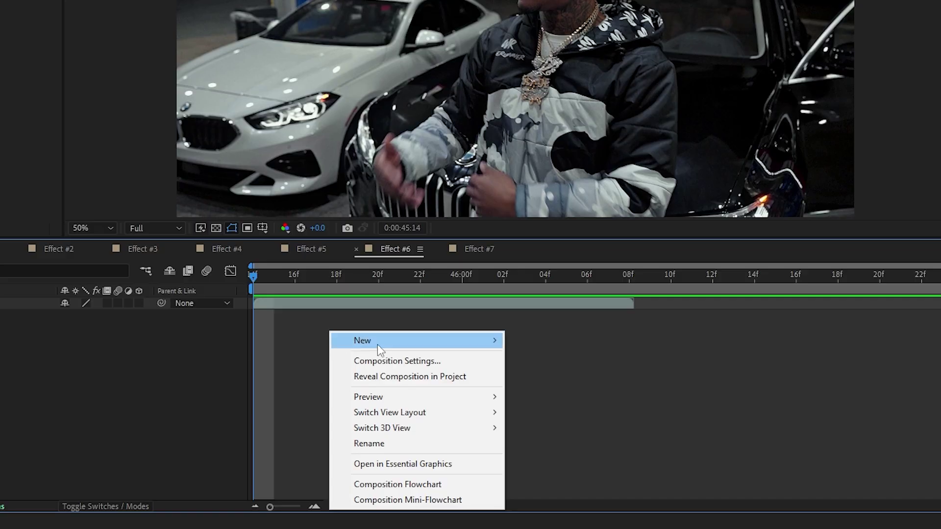
mouse_move(381, 349)
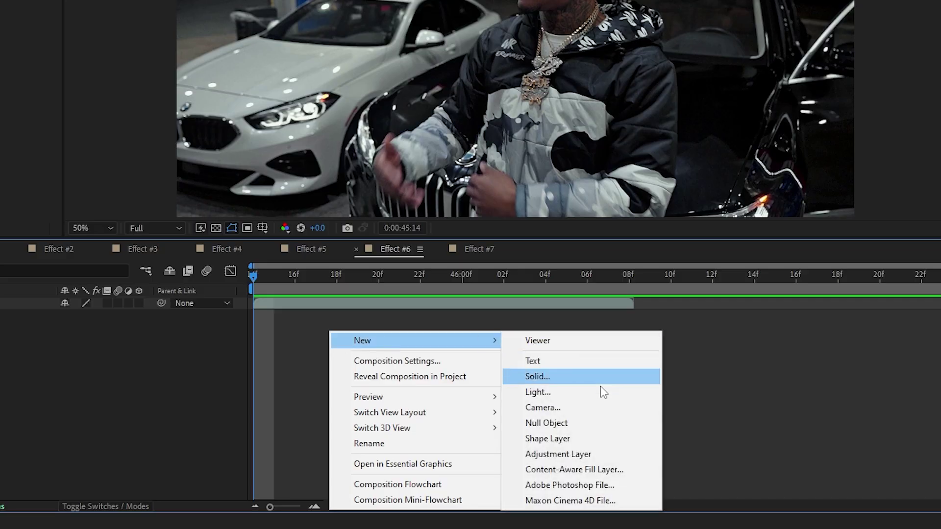
click(564, 452)
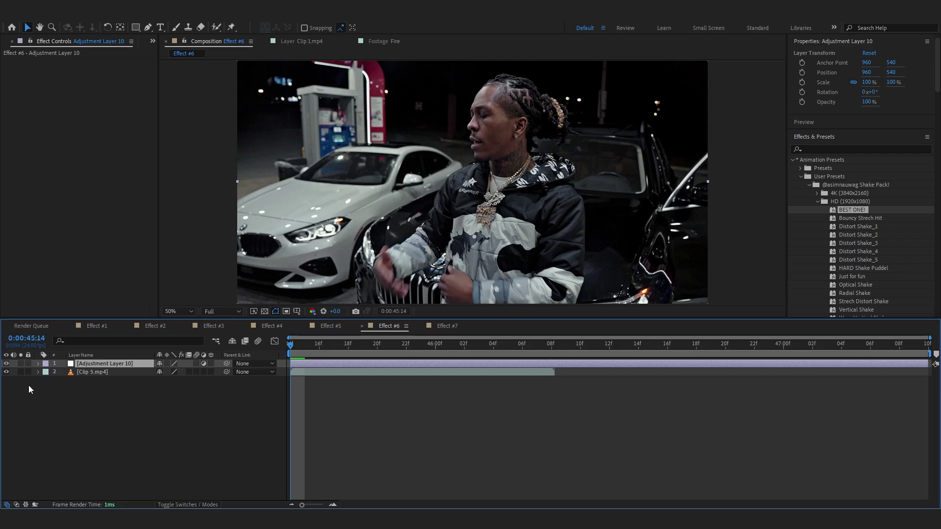
shift+click(119, 373)
right_click(182, 329)
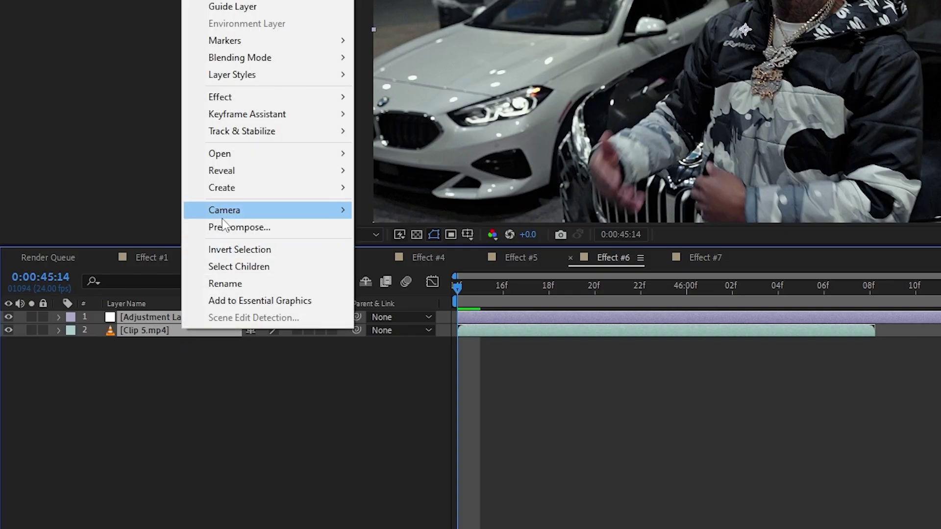
click(229, 228)
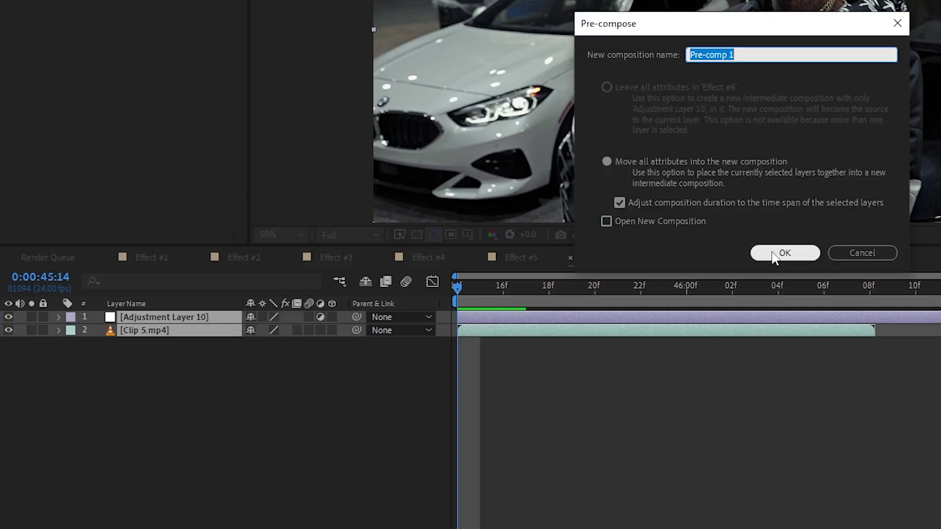
click(785, 253)
- Apply the Twixtor Pro effect to Pre-comp 1
key(ctrl+space)
text(twix)
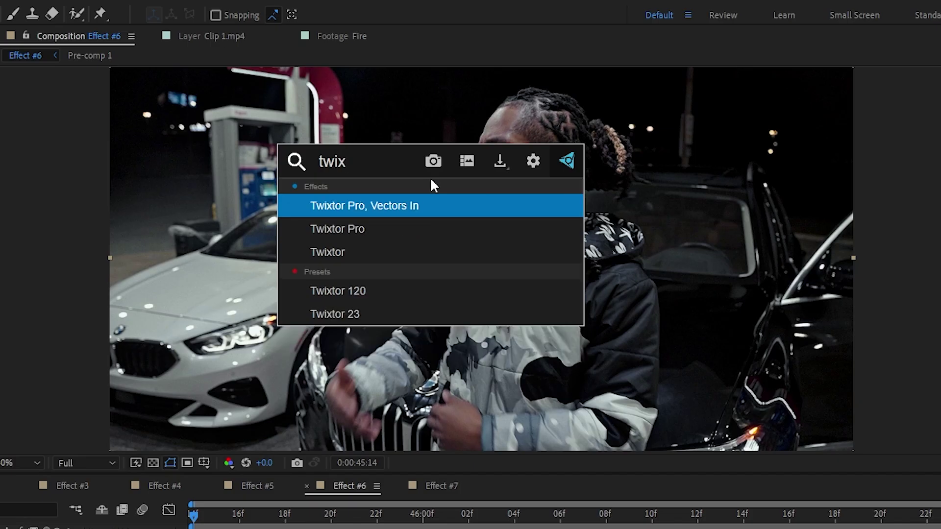
click(385, 225)
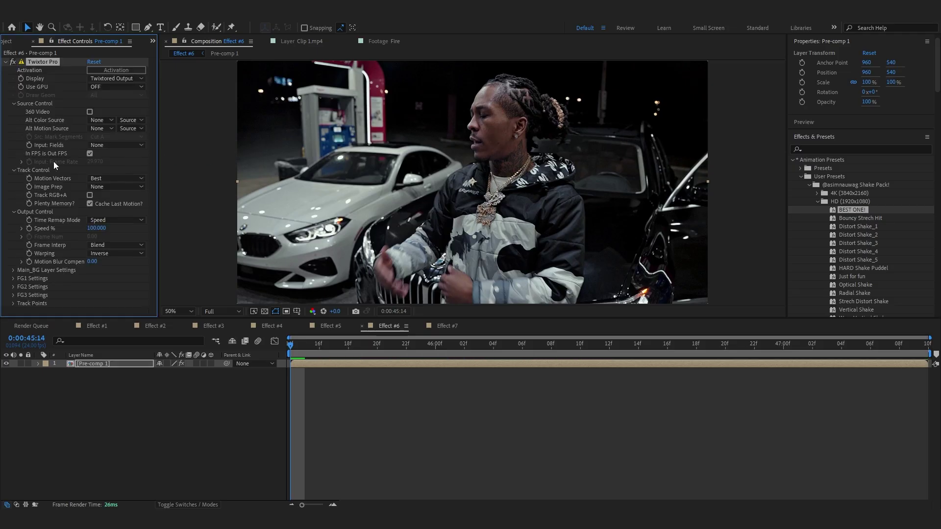
- Turn off In FPS is Out FPS in Twixtor Pro and set its input frame rate to 25, checking Clip 5.mp4's frame rate
click(90, 153)
click(94, 162)
key(Return)
key(space)
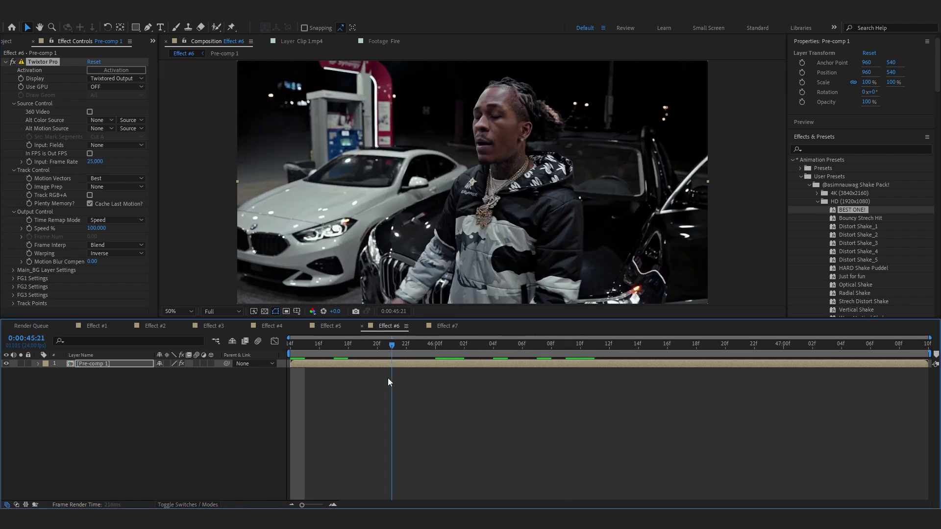
click(10, 44)
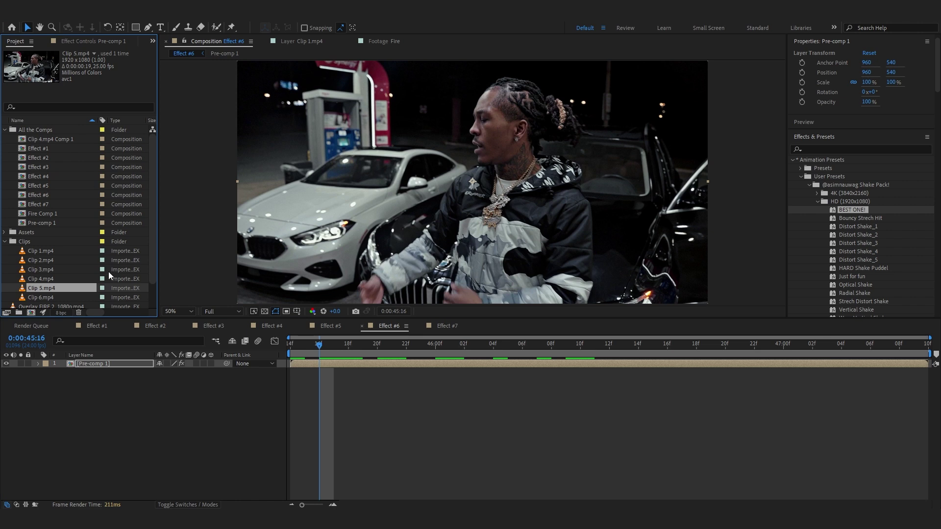
click(74, 287)
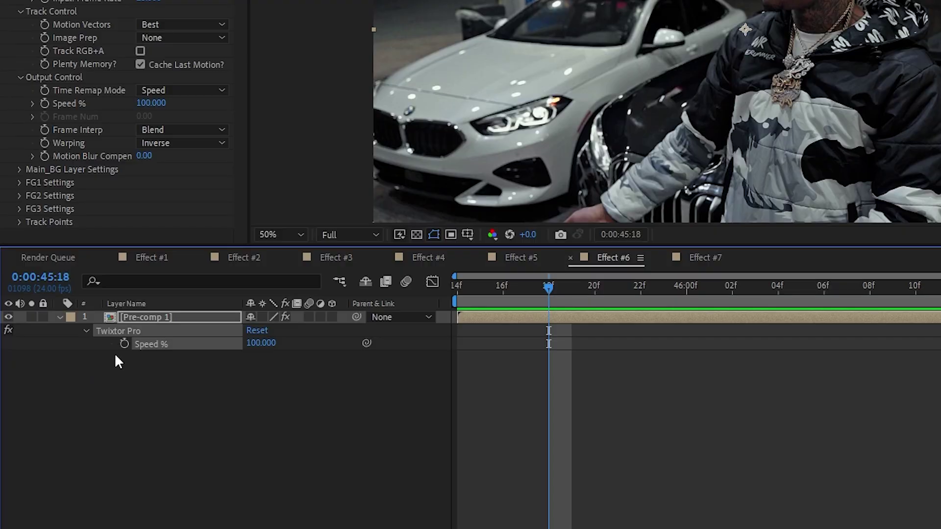
- Keyframe Twixtor Pro's Speed % on Pre-comp 1 from 100 at 0:00:45:18 to 20 at 0:00:46:04 and preview it
click(125, 343)
drag(677, 293, 785, 314)
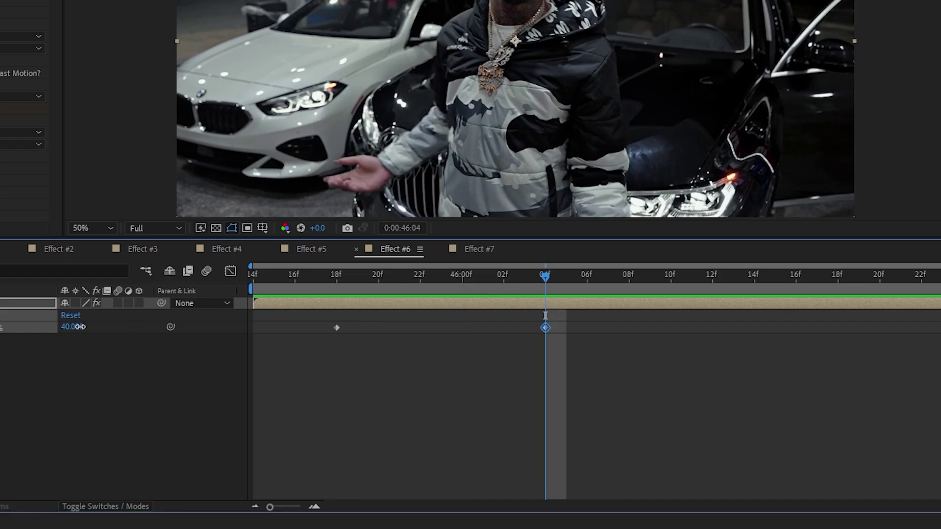
drag(80, 327, 85, 334)
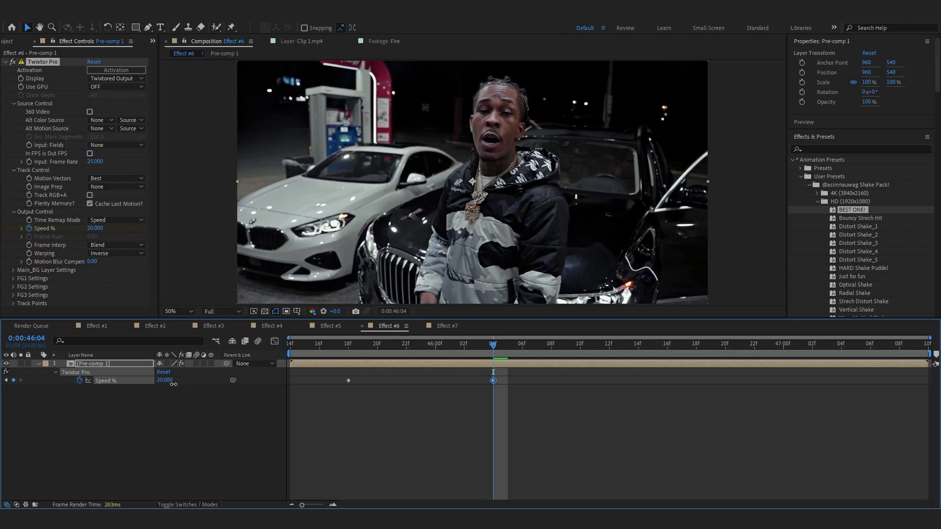
key(space)
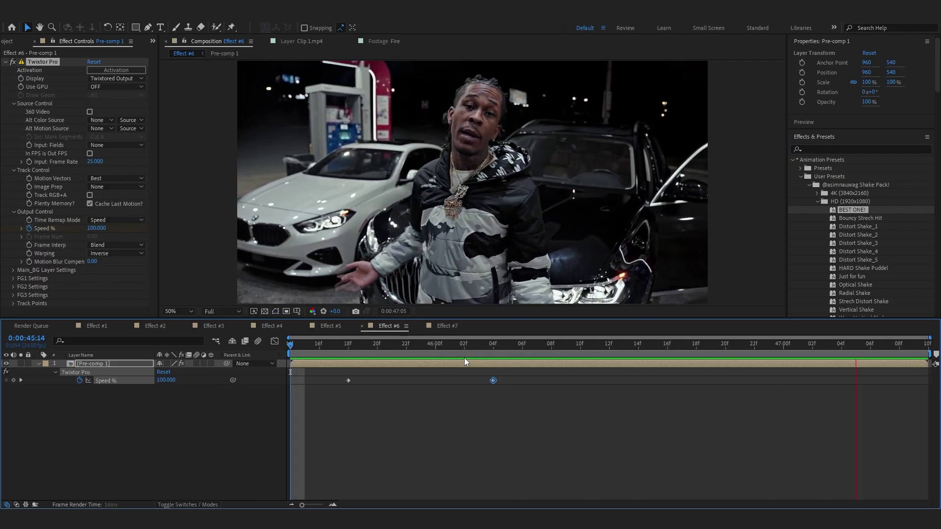
- Add an adjustment layer above Pre-comp 1 in Effect #6 and apply the Levels effect to it
right_click(369, 272)
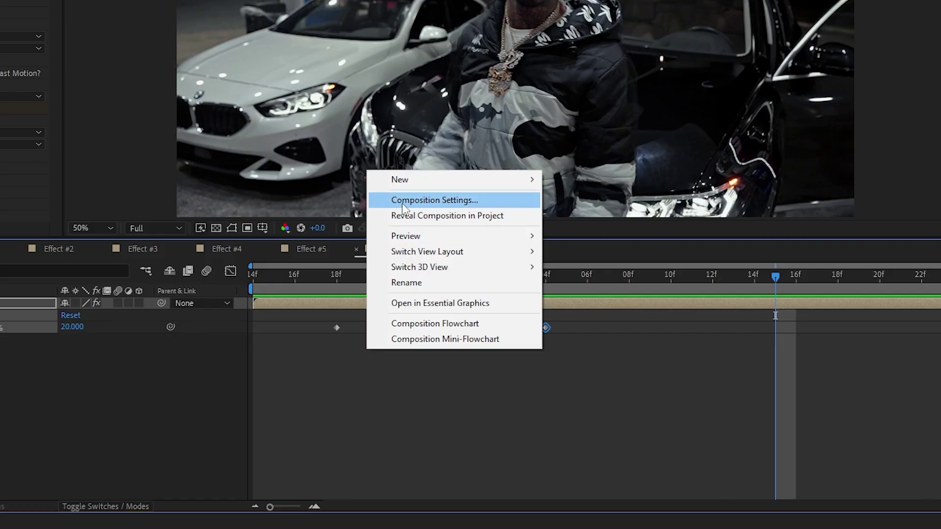
mouse_move(490, 180)
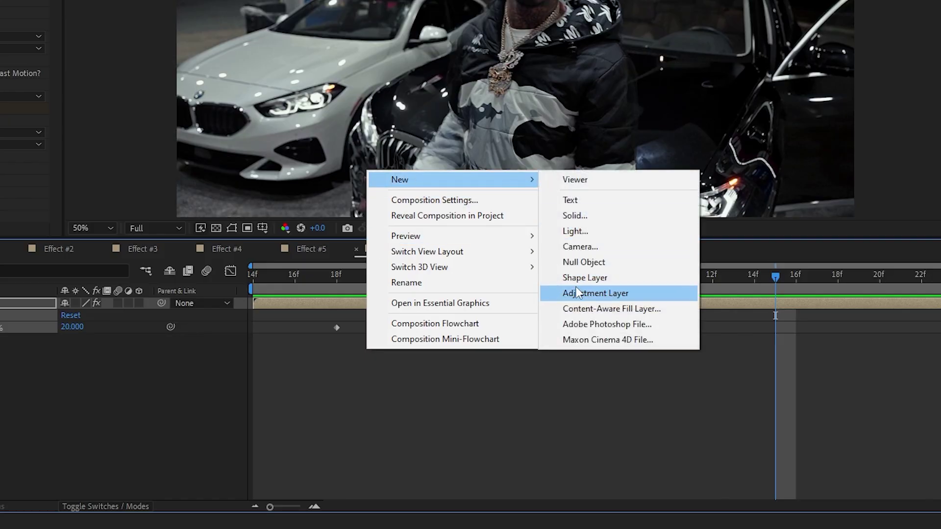
click(544, 291)
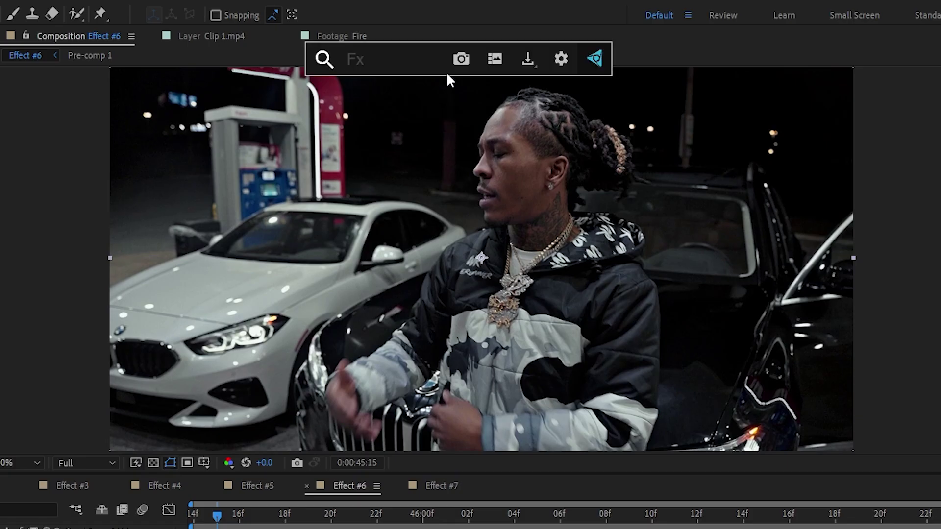
text(level;)
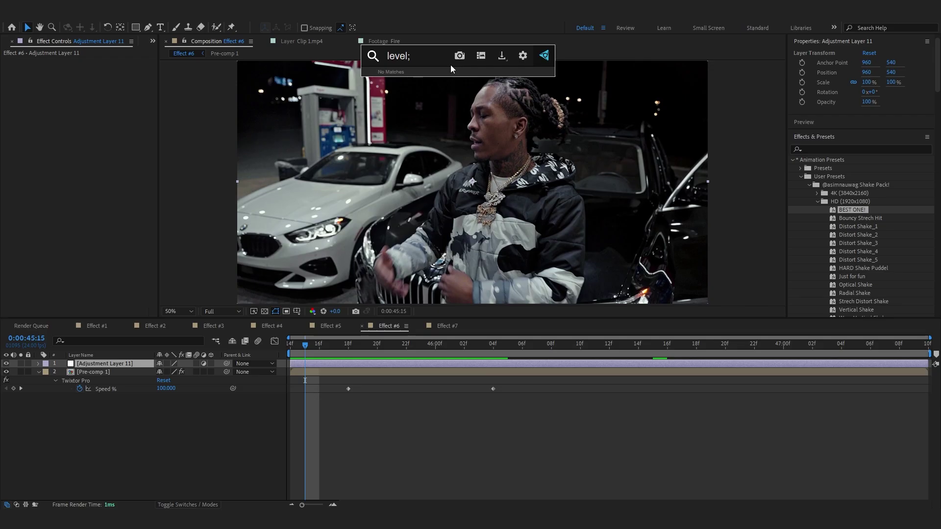
key(Return)
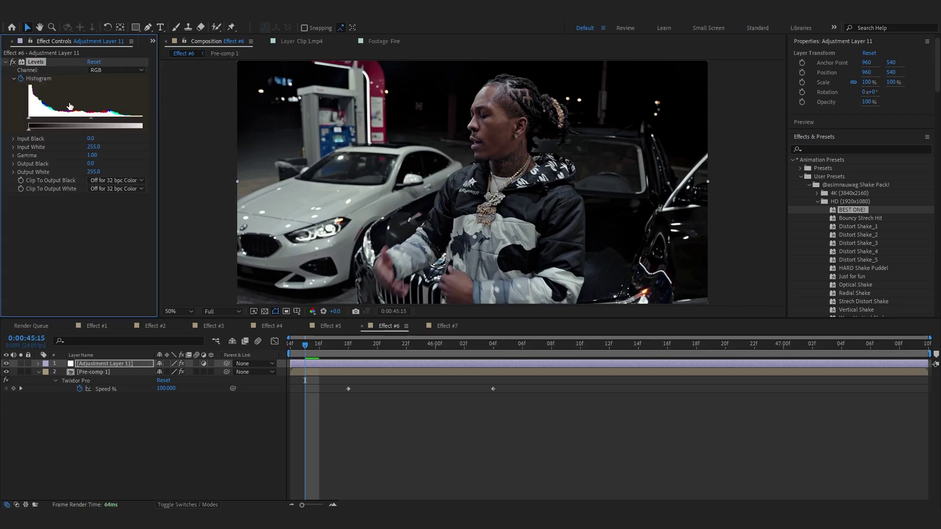
- Set the adjustment layer's Levels to Input Black 50 and Gamma 1.61, and add Hue/Saturation with Master Saturation at -41
click(586, 348)
key(space)
drag(31, 119, 55, 124)
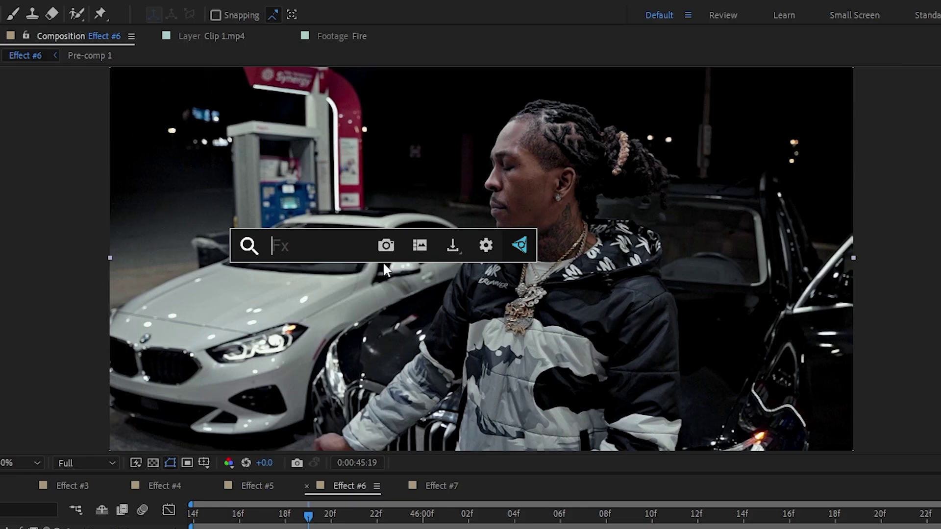
text(hue)
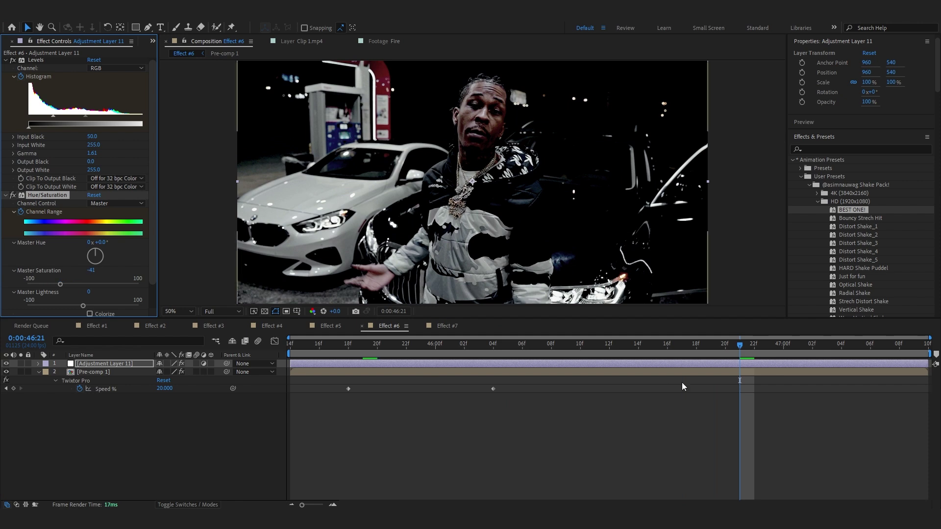
drag(710, 344, 141, 352)
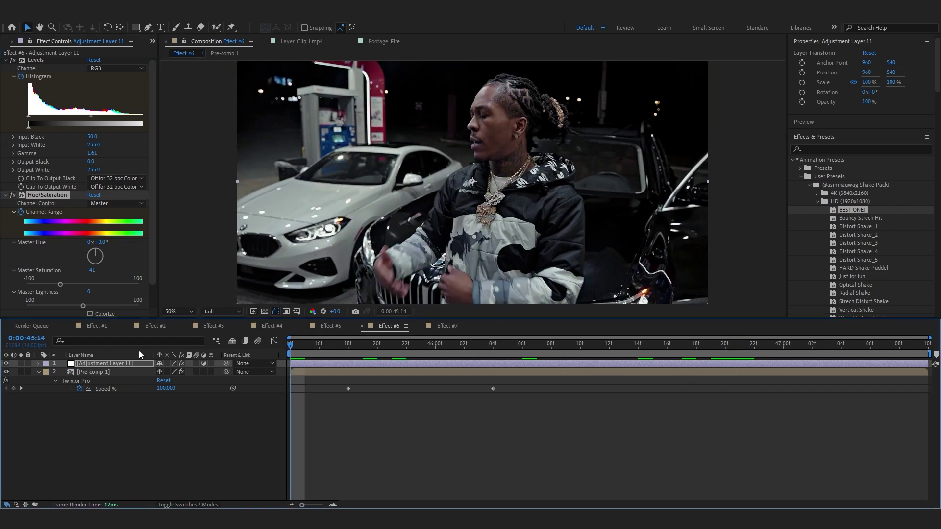
- Add a second adjustment layer on top of Effect #6 and apply the Warp Vertical Shake preset to it at 0:00:45:19
right_click(380, 426)
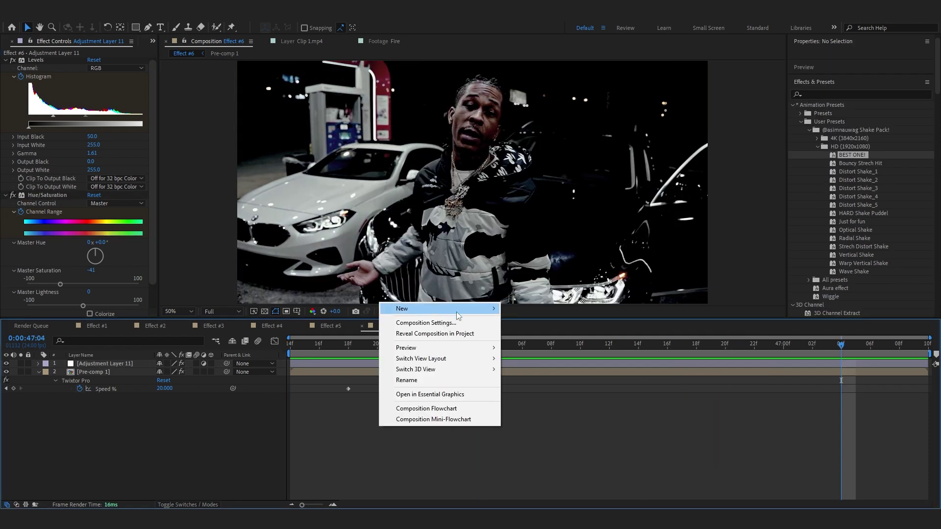
mouse_move(468, 309)
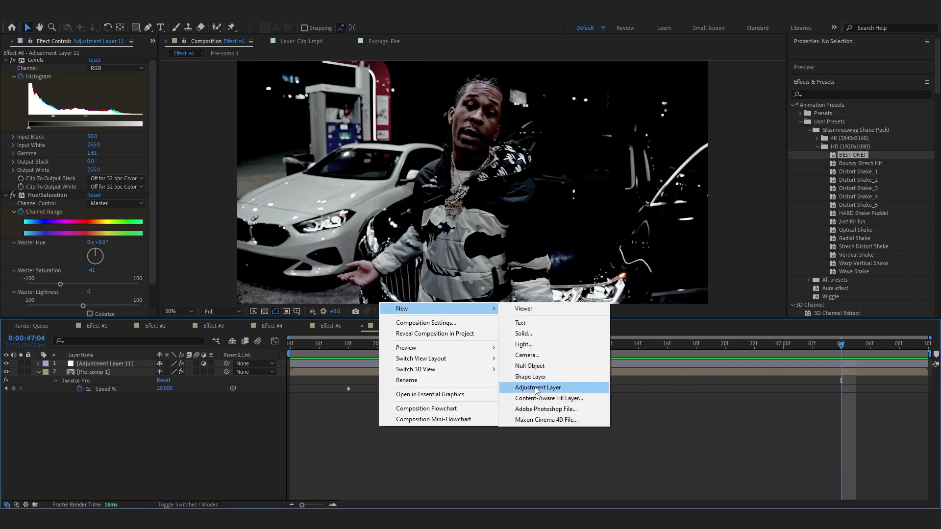
click(537, 388)
key(space)
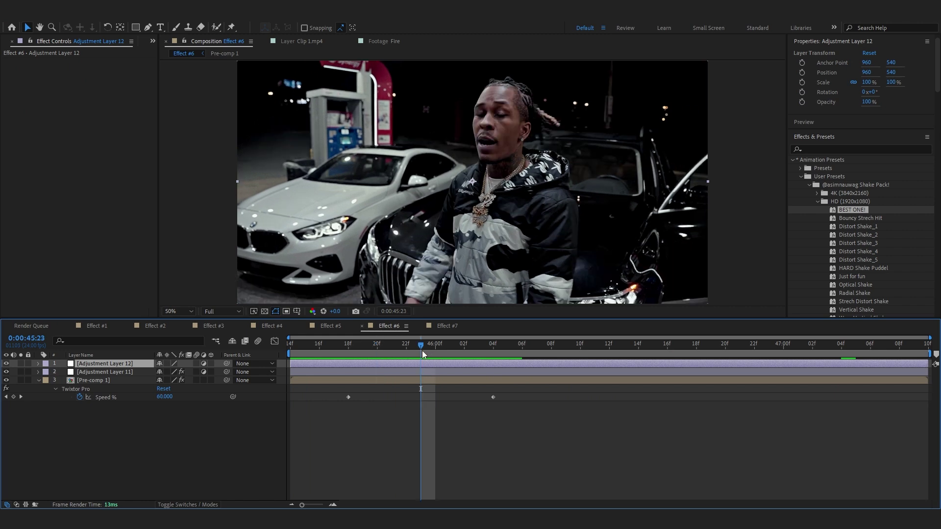
scroll(807, 225, down, 5)
drag(863, 233, 484, 361)
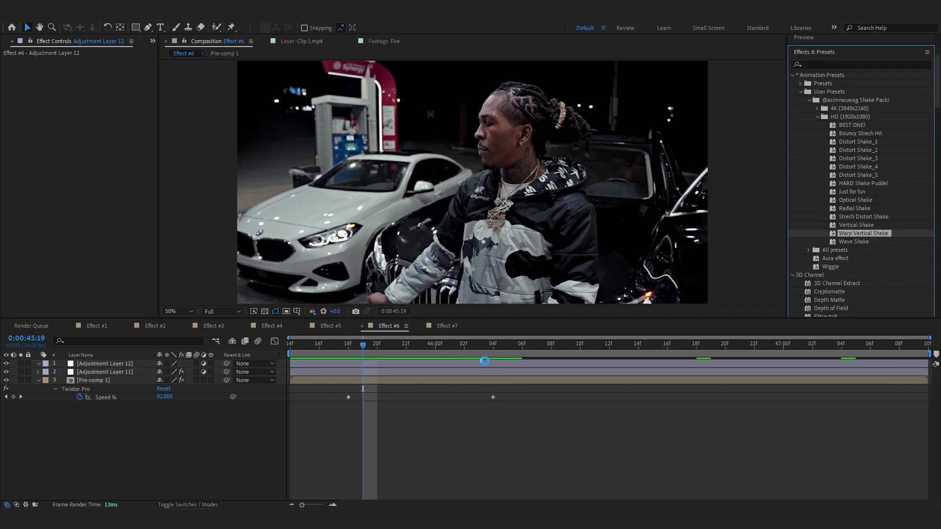
- Preview the Warp Vertical Shake from the start of Effect #6 and check its timing and flicker
drag(396, 346, 469, 354)
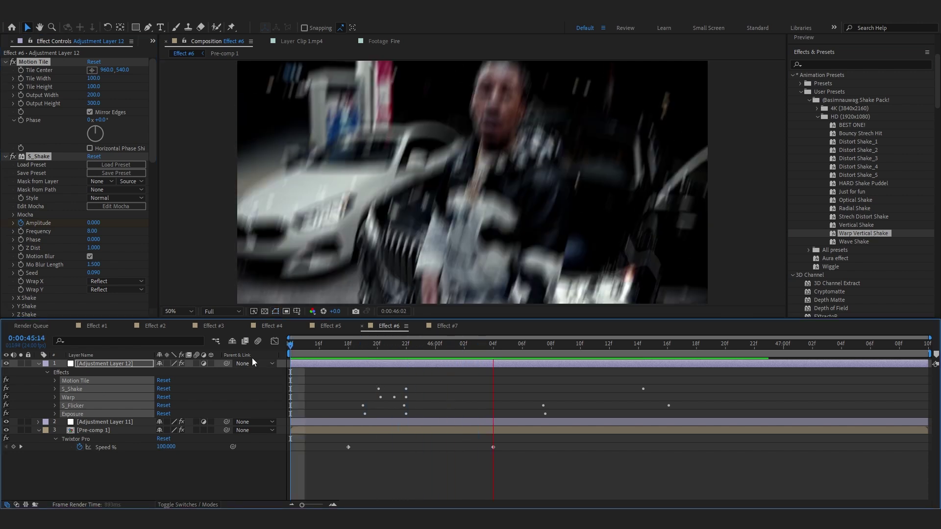
key(space)
drag(378, 345, 274, 354)
key(space)
key(space)
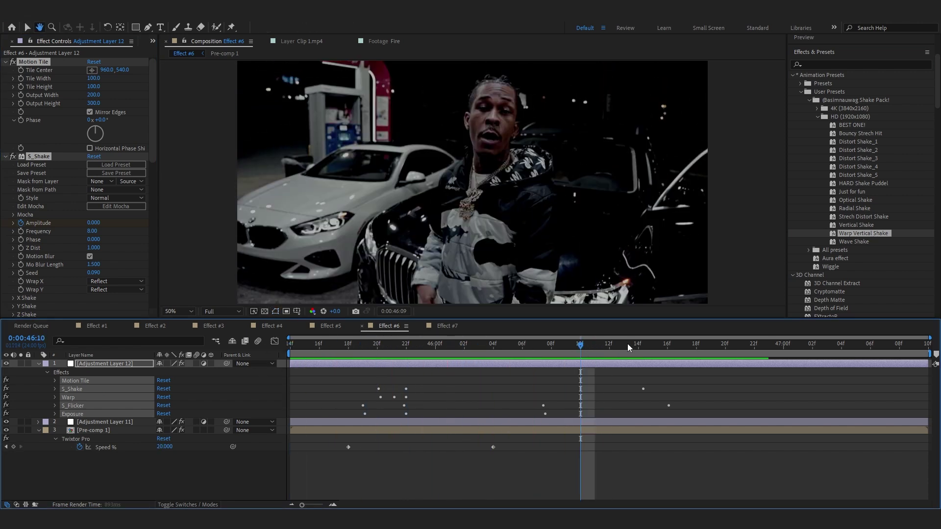
key(space)
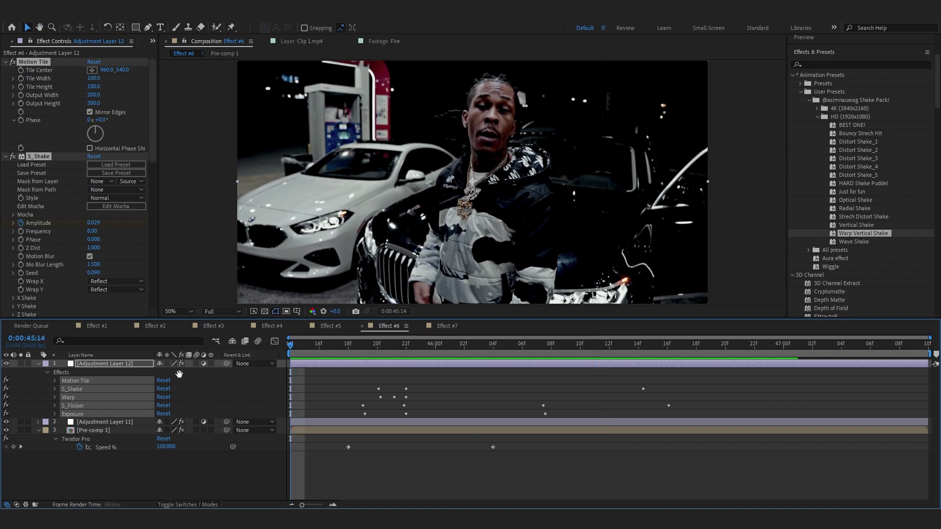
key(space)
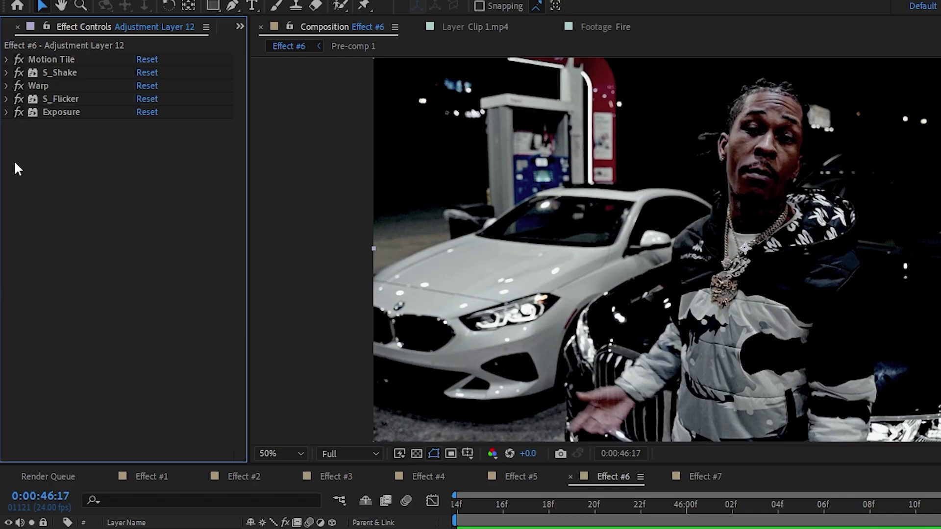
- Remove the keyframes from S_Flicker's Amplitude and adjust it, and keyframe Pre-comp 1's Scale at 100% at 0:00:45:19
click(6, 99)
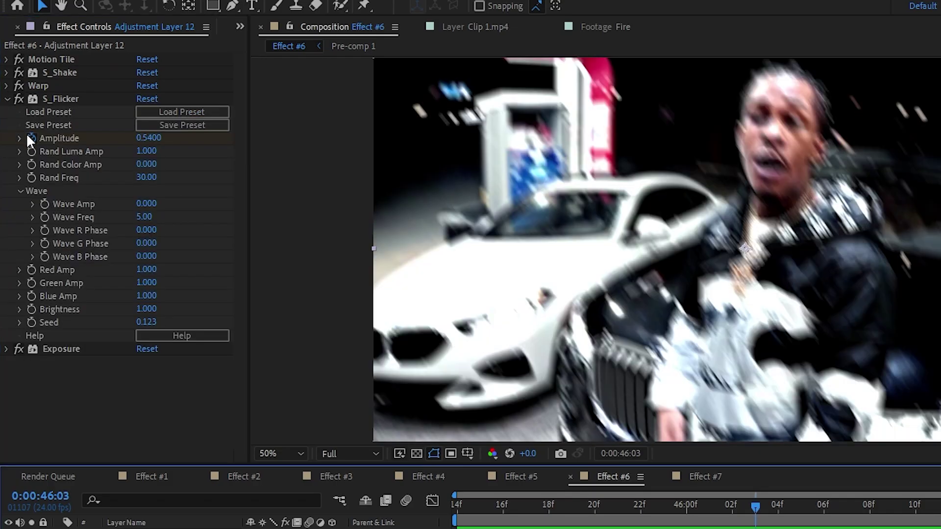
click(134, 142)
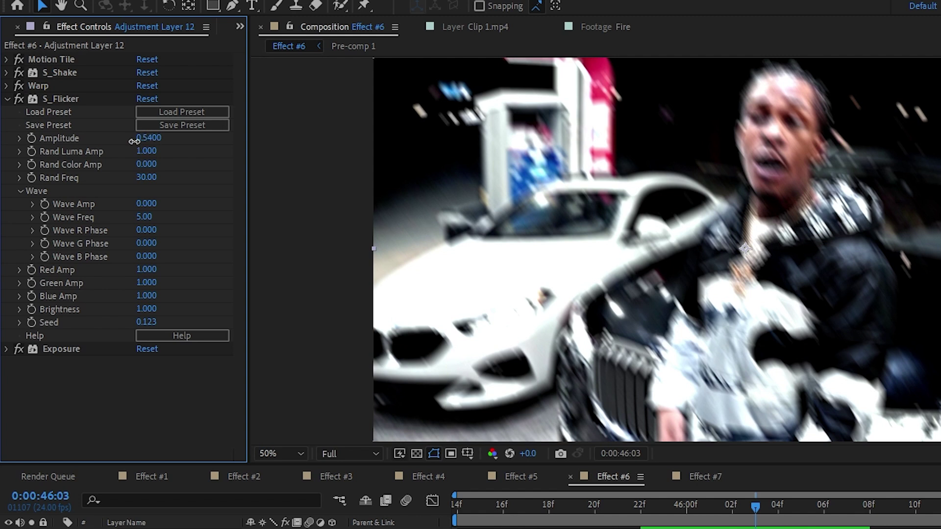
drag(128, 141, 129, 141)
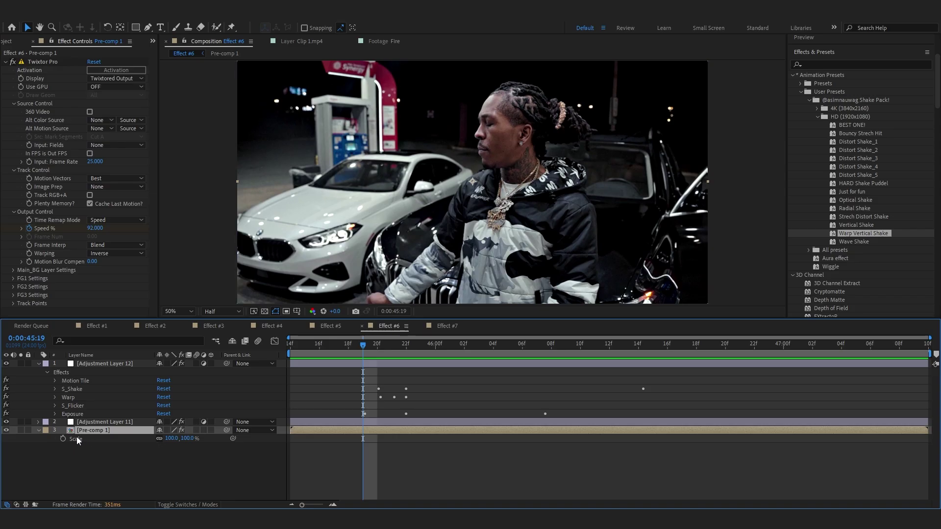
click(63, 439)
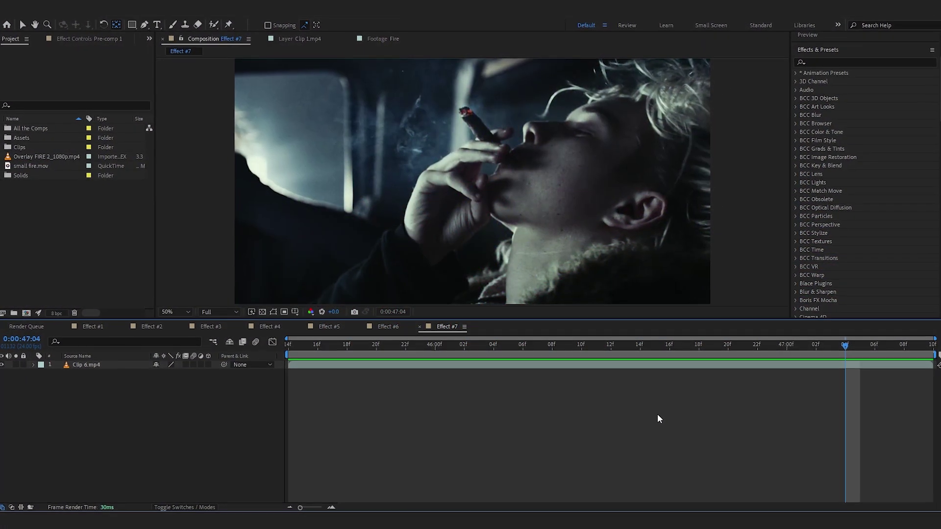
- Start motion tracking Clip 6.mp4 from the beginning of Effect #7 at 0:00:45:14
drag(847, 356, 217, 362)
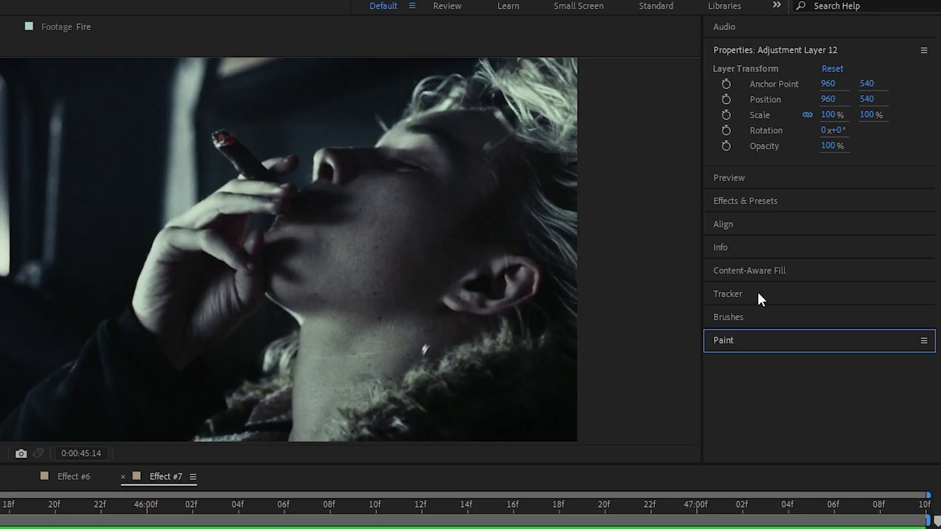
click(758, 293)
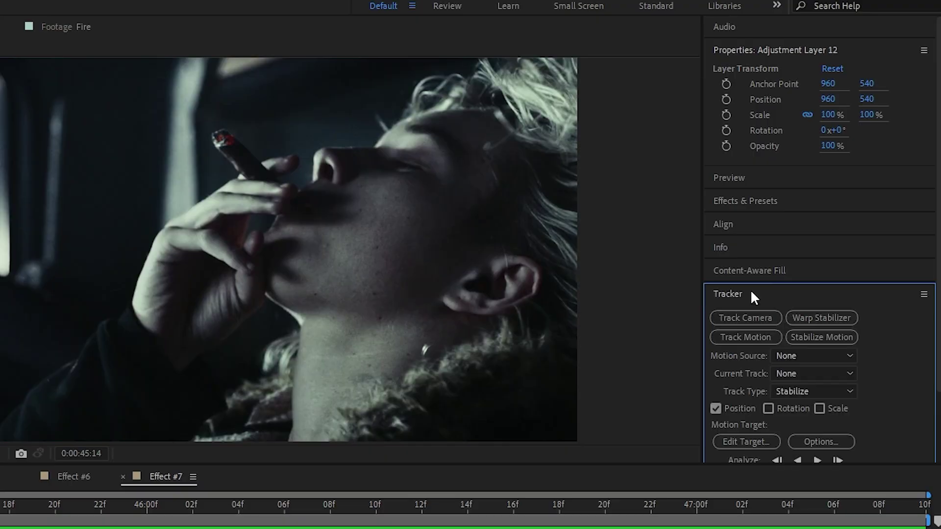
click(725, 337)
- Place Track Point 1 on the glowing tip of the cigar and enlarge its feature and search regions around it
drag(322, 175, 251, 158)
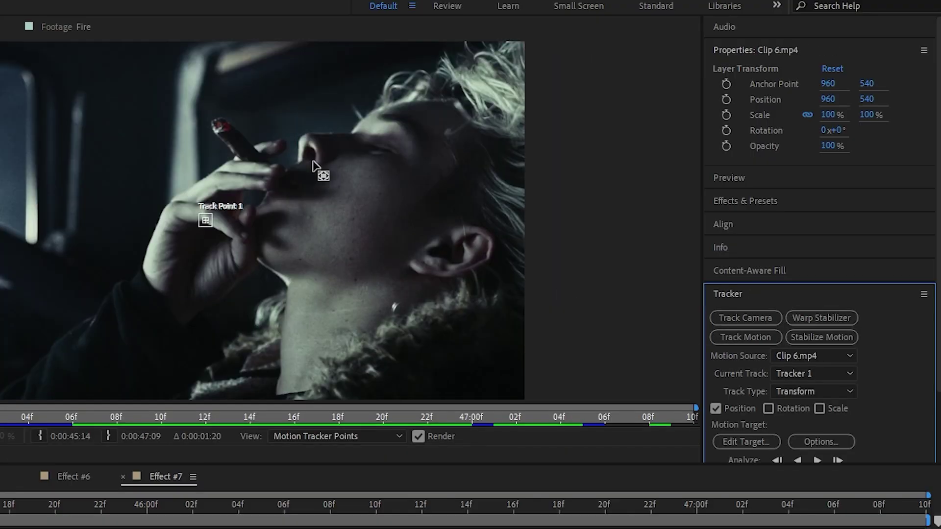
drag(494, 147, 529, 195)
drag(490, 152, 513, 176)
scroll(659, 178, down, 1)
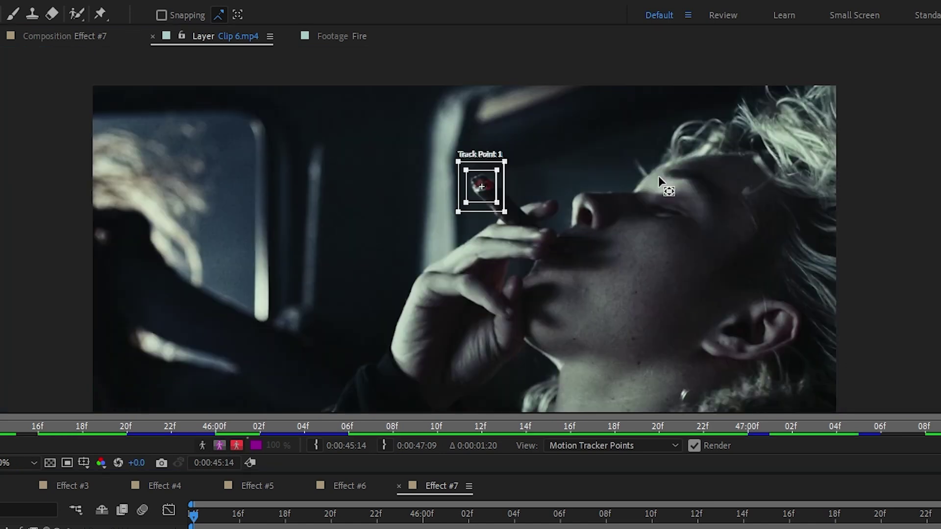
scroll(646, 173, up, 1)
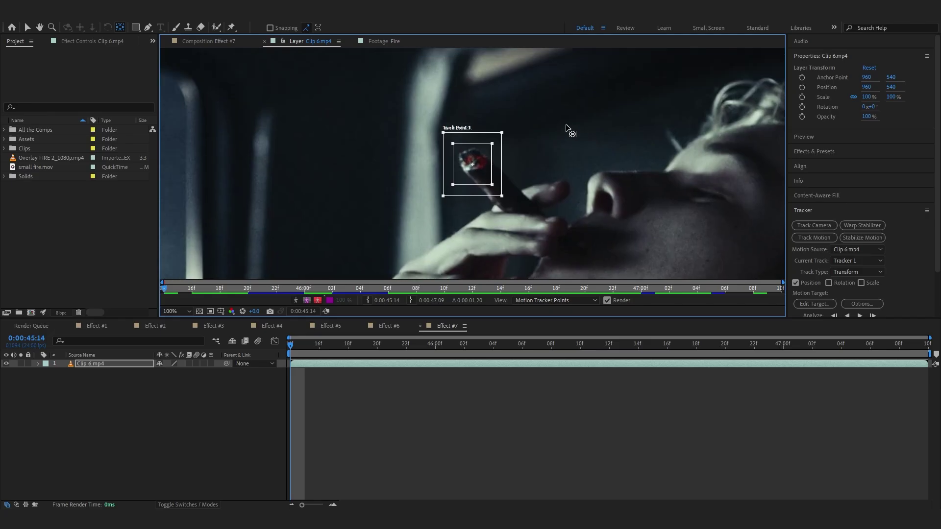
scroll(586, 125, down, 1)
key(h)
drag(579, 117, 547, 96)
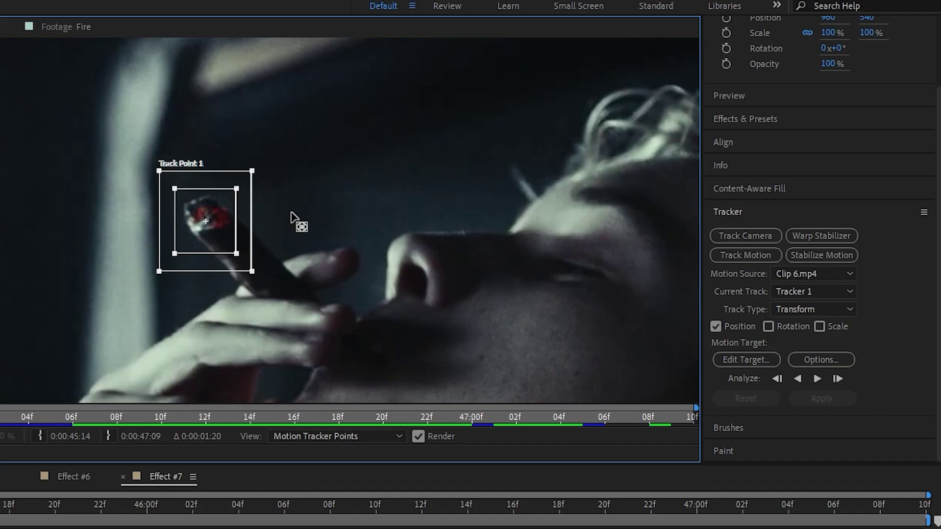
- Analyze the position track forward through Clip 6.mp4
scroll(528, 212, down, 2)
click(837, 379)
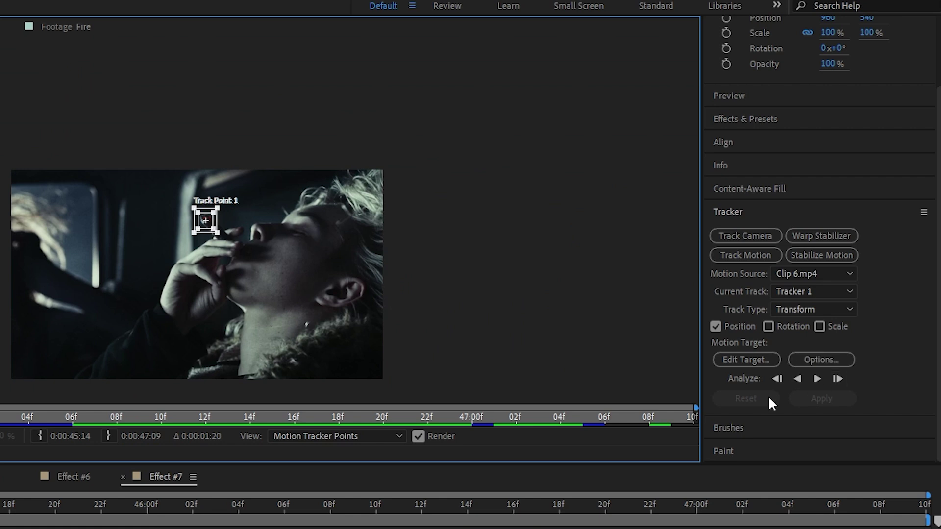
click(818, 378)
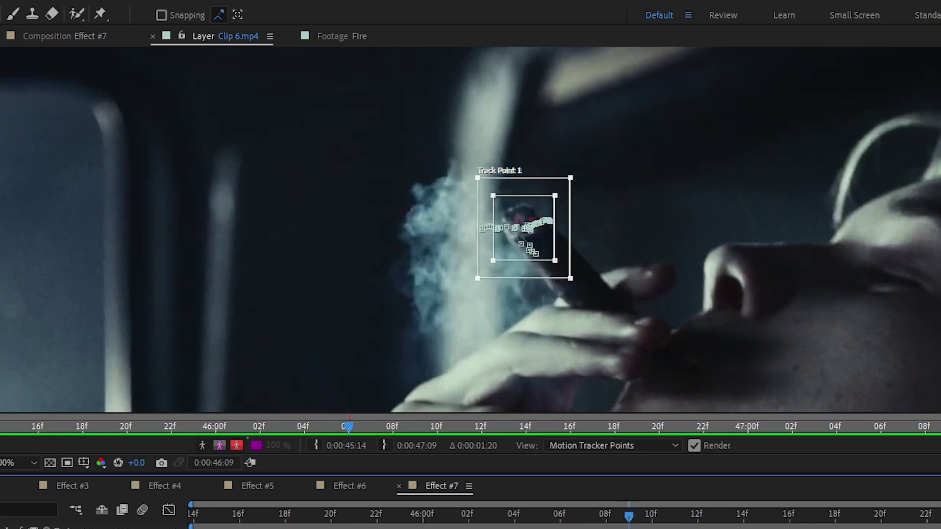
- Delete all of Track Point 1's keyframes after 0:00:46:07
key(Page_Up)
key(Page_Up)
drag(549, 386, 933, 432)
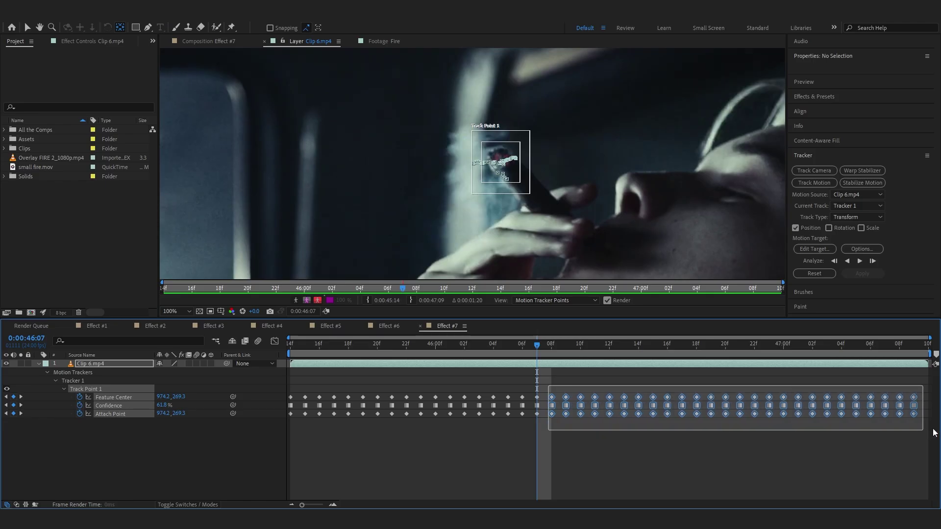
key(Delete)
- Recenter Track Point 1 on the cigar's glowing tip at 0:00:46:08 and analyze forward from there
key(Page_Down)
scroll(485, 265, up, 2)
drag(615, 206, 602, 200)
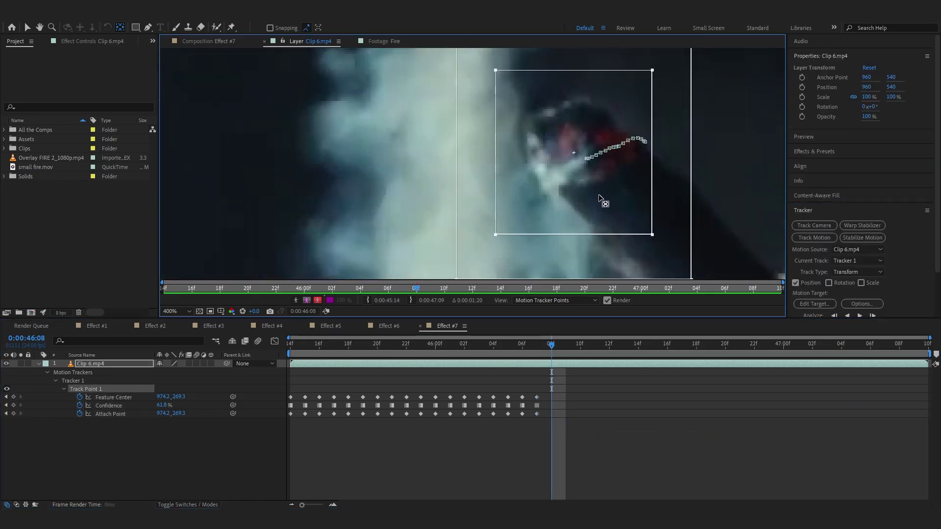
drag(619, 204, 621, 206)
click(873, 316)
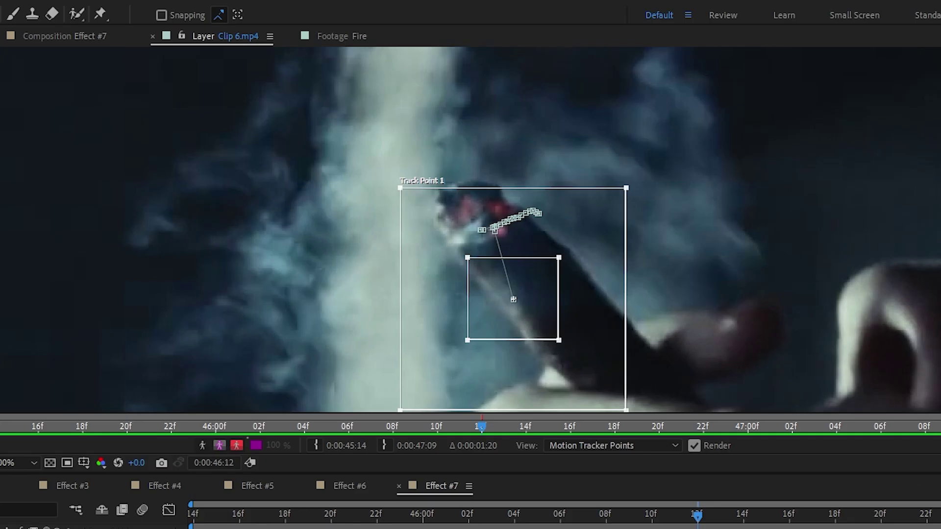
- Move Track Point 1 back onto the cigar tip at 0:00:46:11 and 0:00:46:13, and analyze the rest of the clip forward
drag(705, 521, 675, 517)
drag(564, 251, 538, 247)
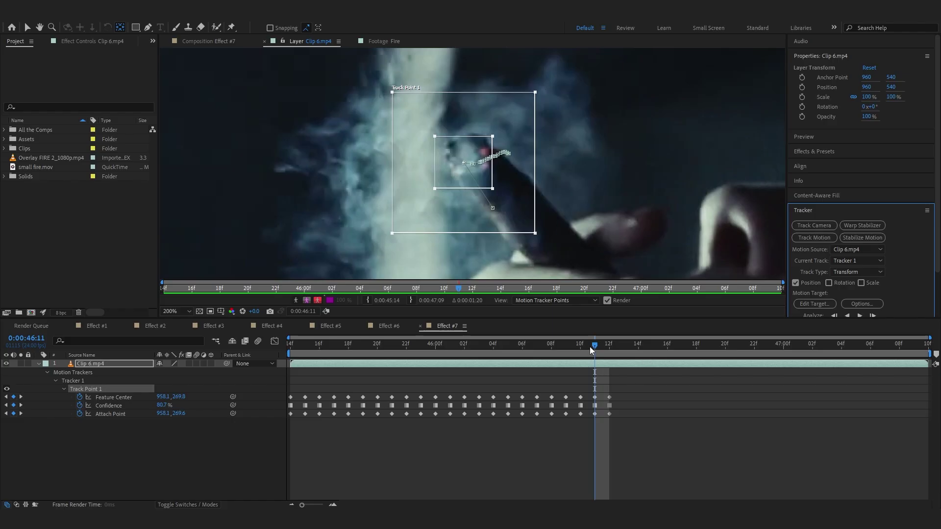
drag(591, 350, 624, 349)
drag(532, 208, 498, 179)
click(860, 316)
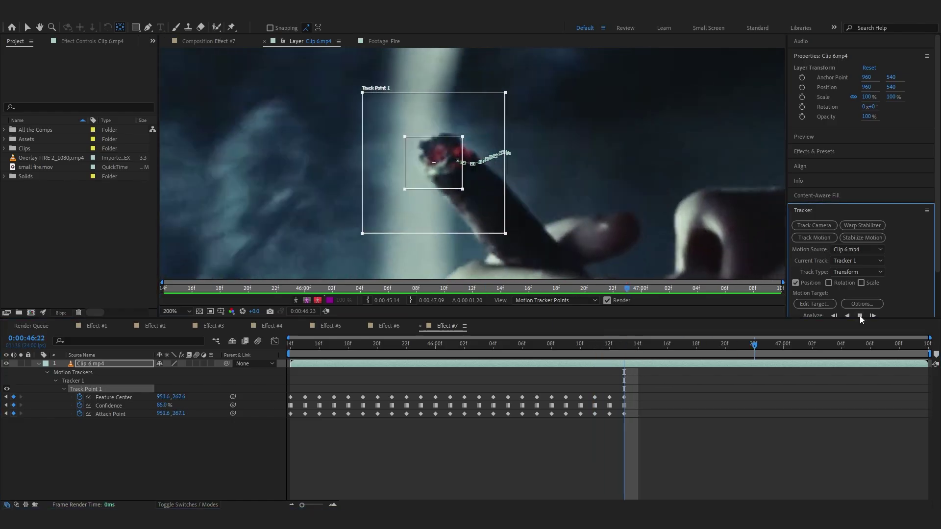
drag(372, 347, 770, 348)
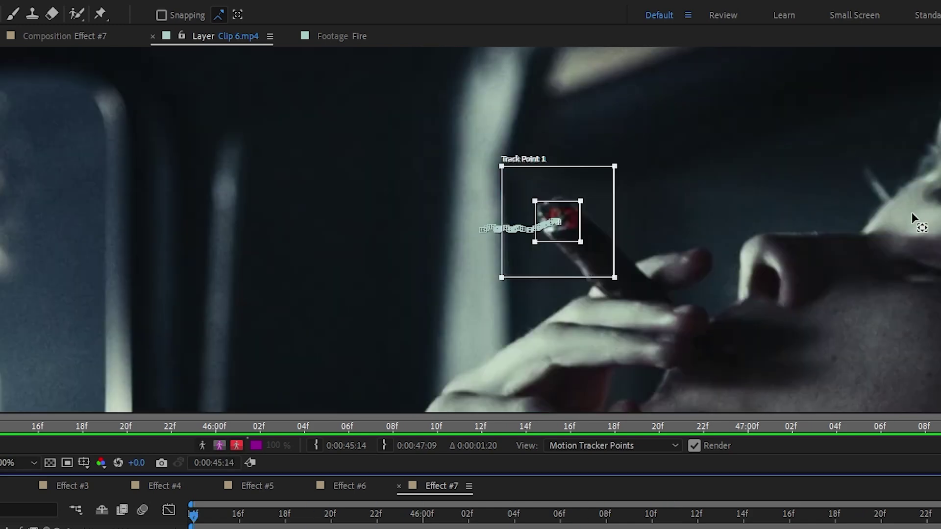
- Add a new null object to the Effect #7 composition at 0:00:45:14
right_click(191, 463)
mouse_move(230, 279)
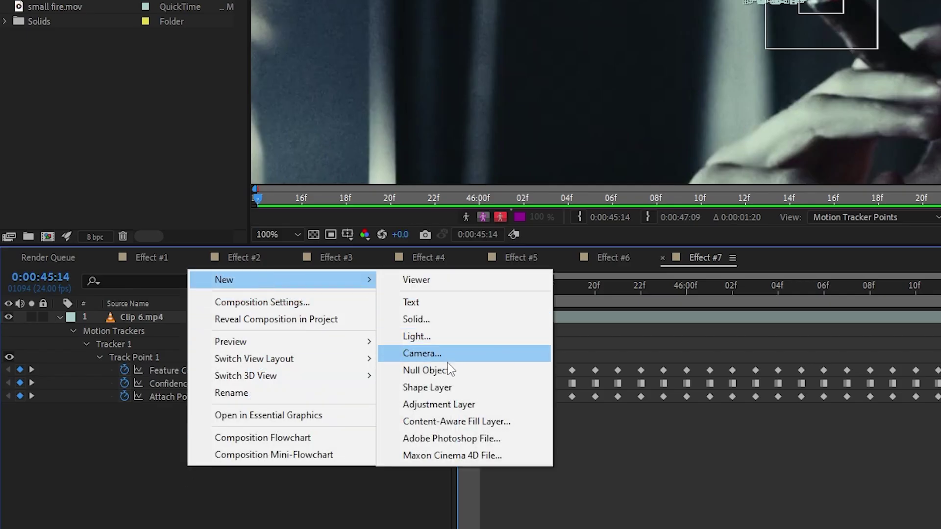
click(426, 370)
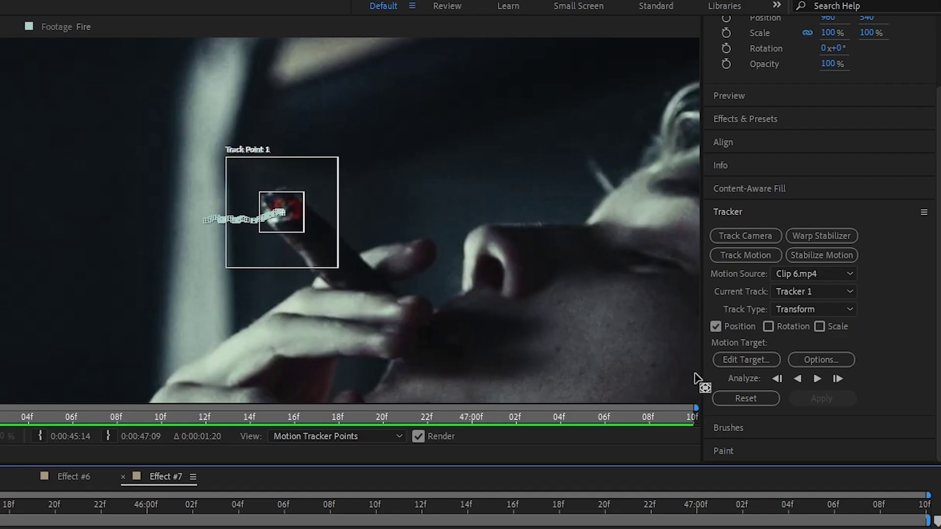
- Set the new null as Tracker 1's motion target and apply the tracking data in X and Y
click(769, 361)
click(229, 349)
click(206, 366)
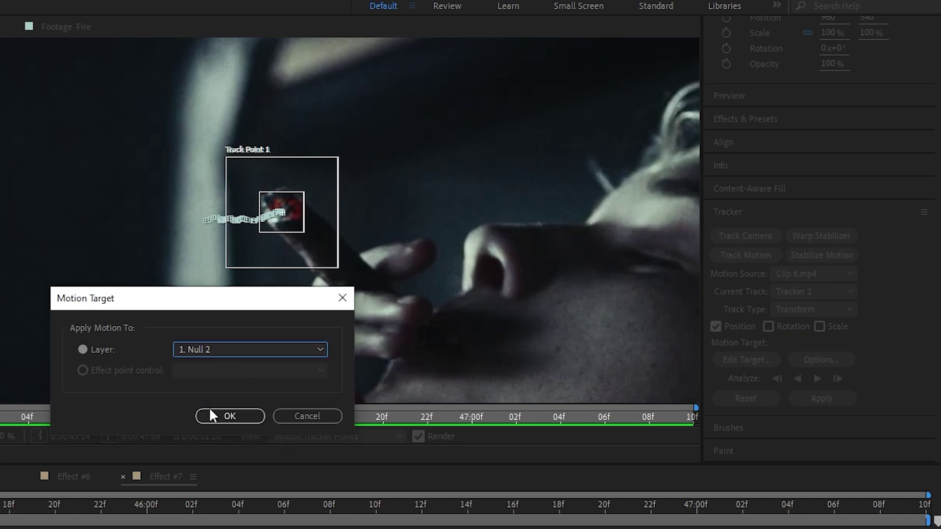
click(230, 416)
click(804, 400)
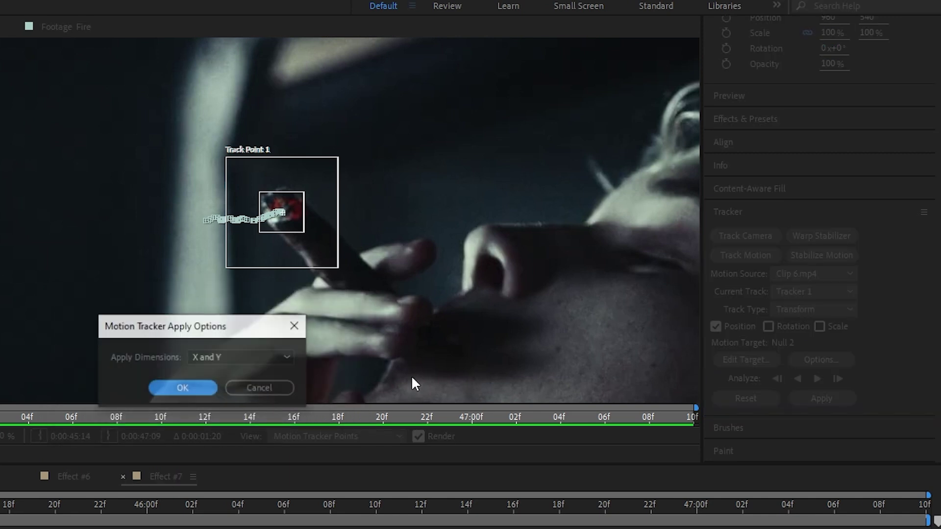
click(214, 390)
- Create an adjustment layer above the null and apply the S_LensFlare effect to it
right_click(104, 421)
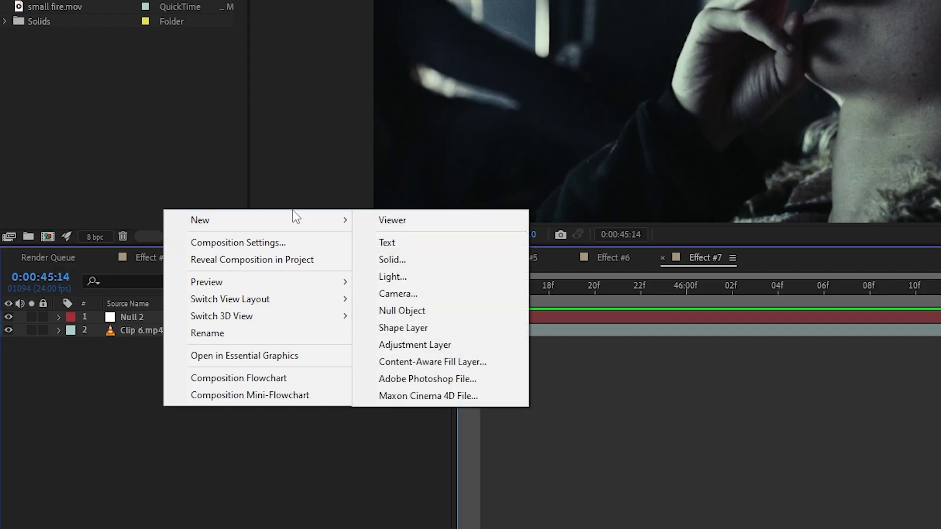
key(ctrl+space)
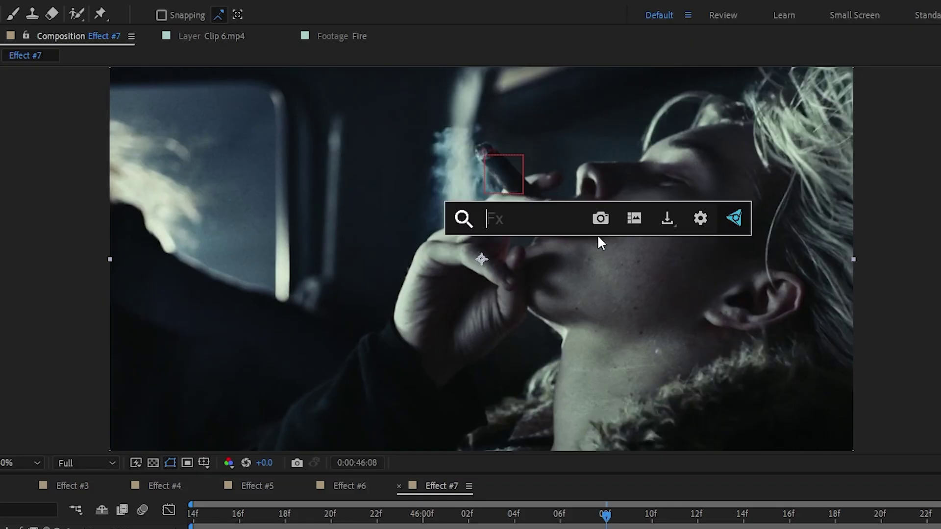
text(s_lens)
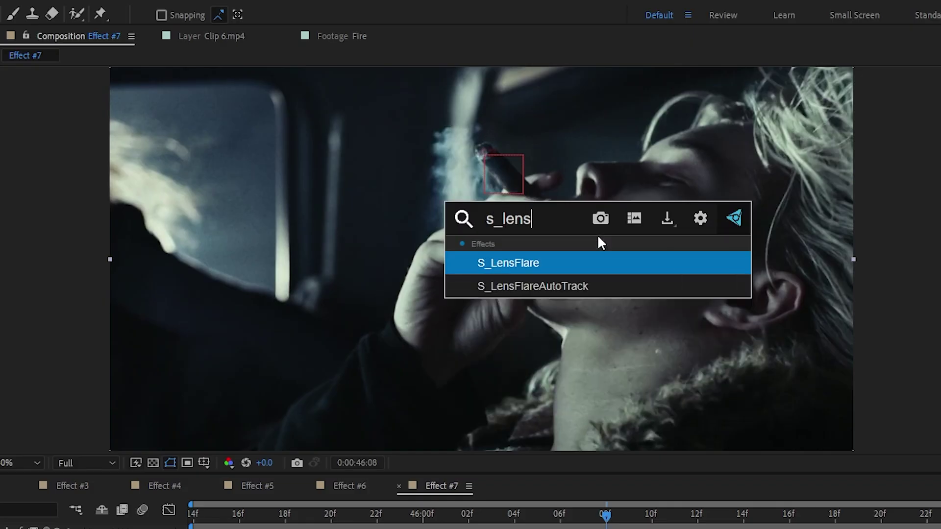
key(Return)
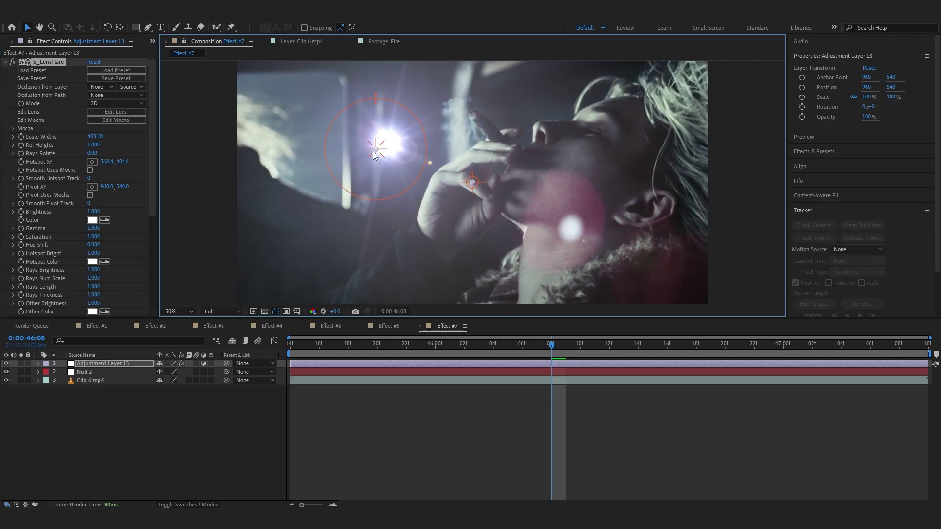
- Turn off S_LensFlare on the adjustment layer and apply the built-in Lens Flare effect instead
click(6, 62)
click(12, 62)
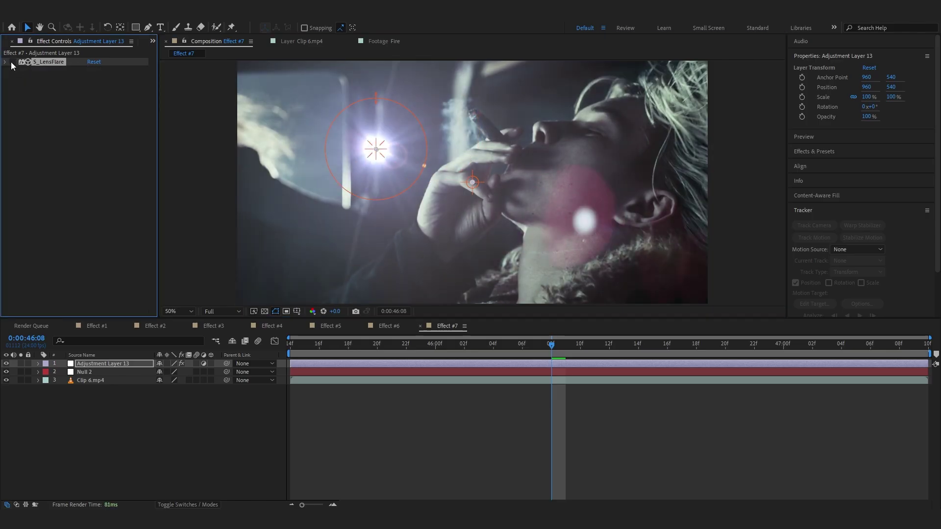
key(ctrl+space)
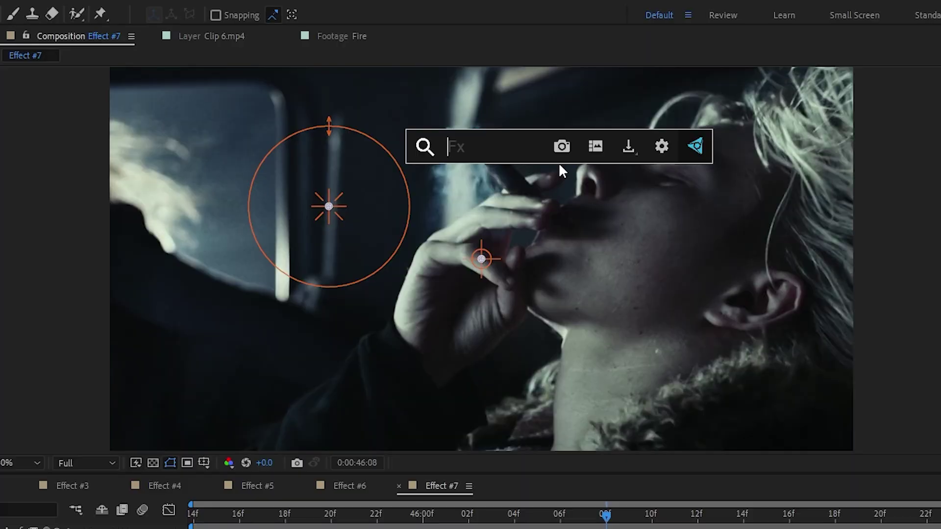
text(uni.k)
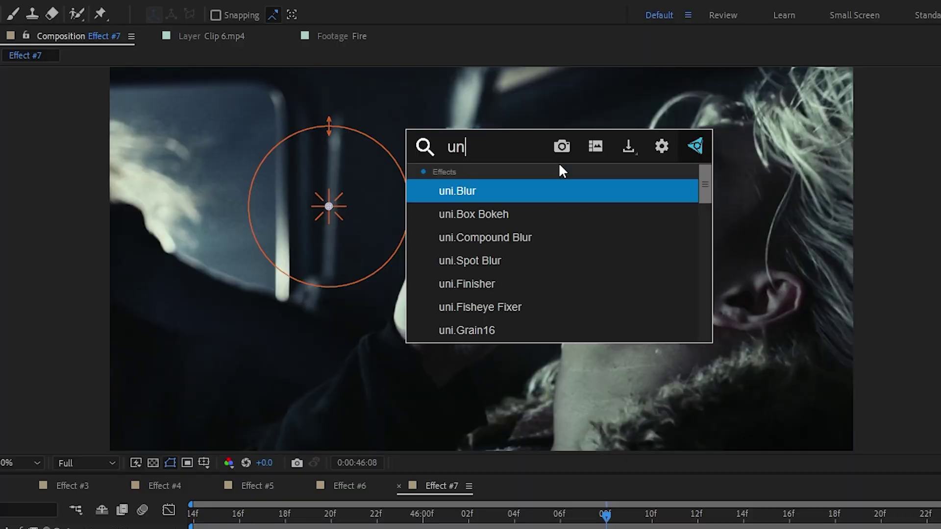
key(BackSpace)
key(BackSpace)
key(BackSpace)
key(BackSpace)
key(BackSpace)
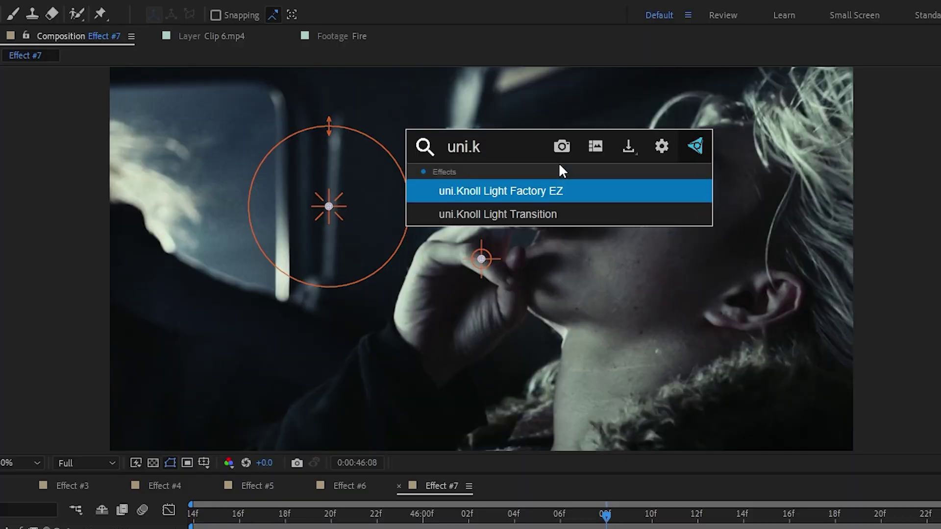
text(lens flare)
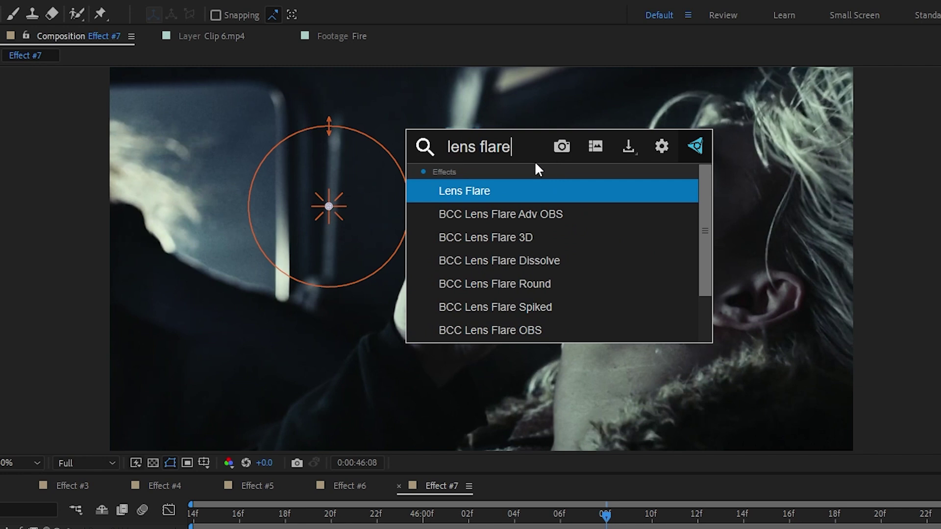
key(Return)
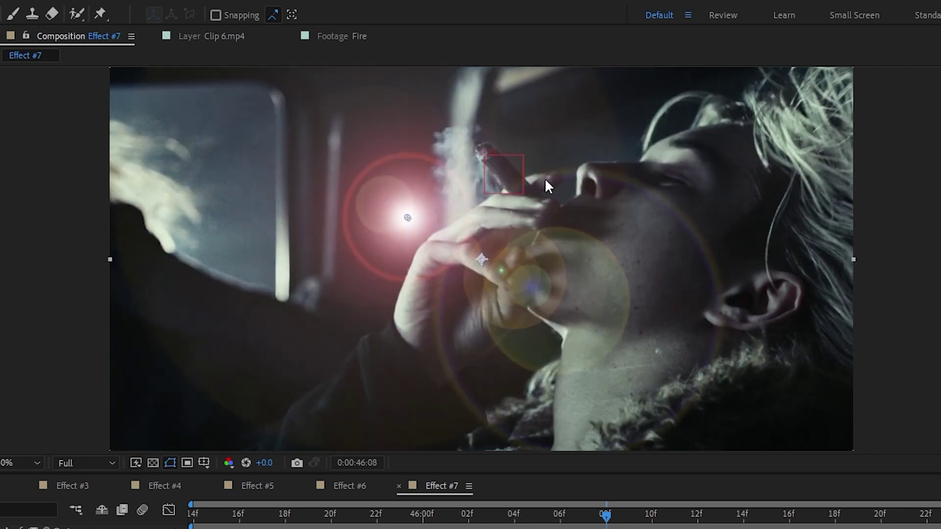
- Place the Lens Flare's center on the cigar tip at about 970, 270 and set its lens type to 105mm Prime
drag(407, 217, 485, 149)
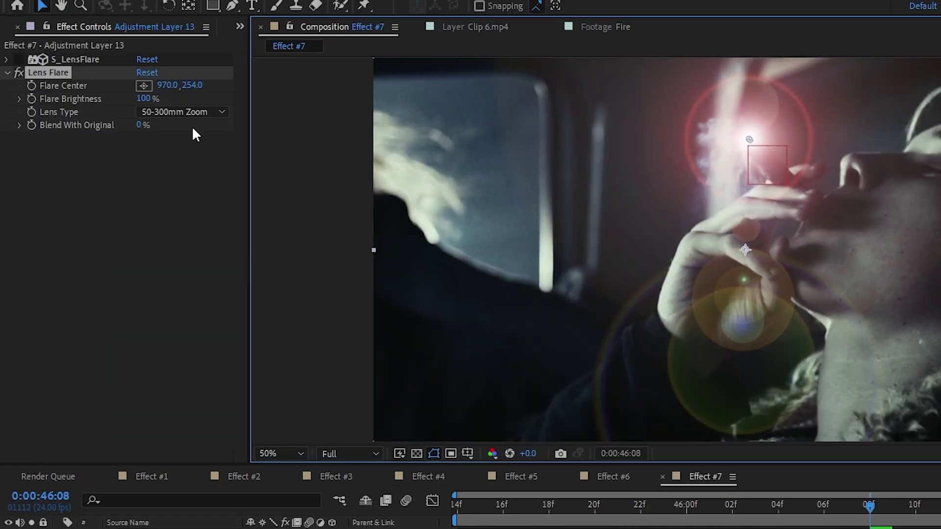
click(174, 111)
click(191, 163)
click(157, 112)
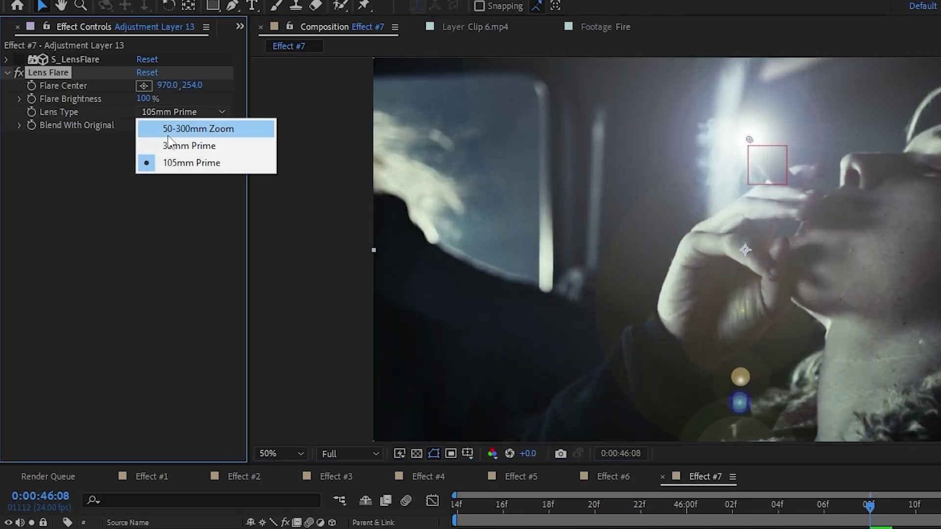
click(169, 146)
click(160, 113)
click(168, 162)
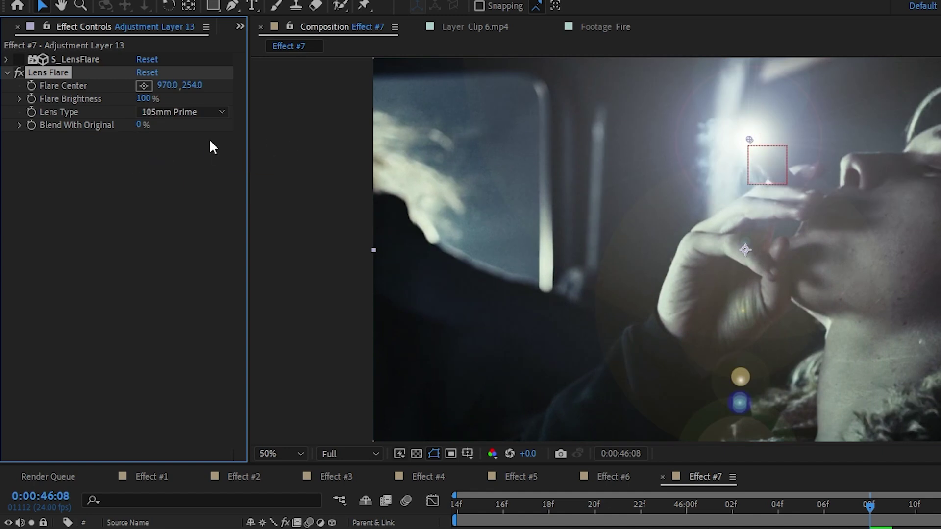
scroll(713, 108, up, 2)
scroll(712, 108, down, 2)
drag(749, 140, 749, 146)
- Turn off Lens Flare, turn S_LensFlare back on and place its hotspot on the cigar tip
click(18, 73)
click(19, 72)
click(18, 58)
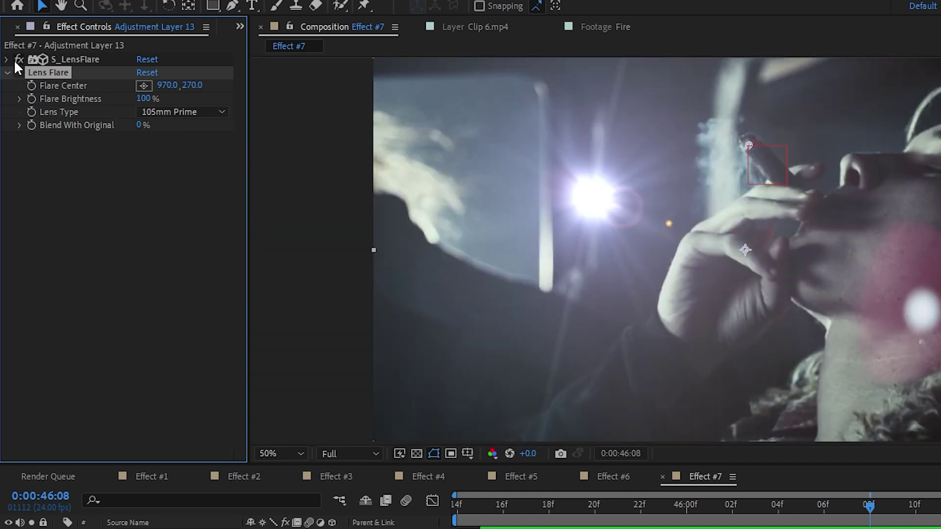
click(7, 58)
drag(593, 197, 746, 147)
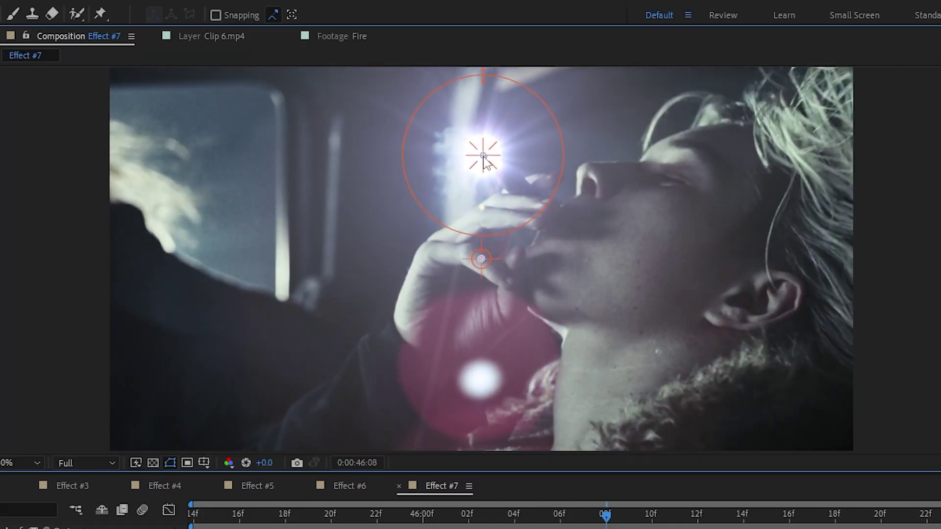
- Compare flare presets for S_LensFlare and load Anamorphic Blue ver2
click(158, 72)
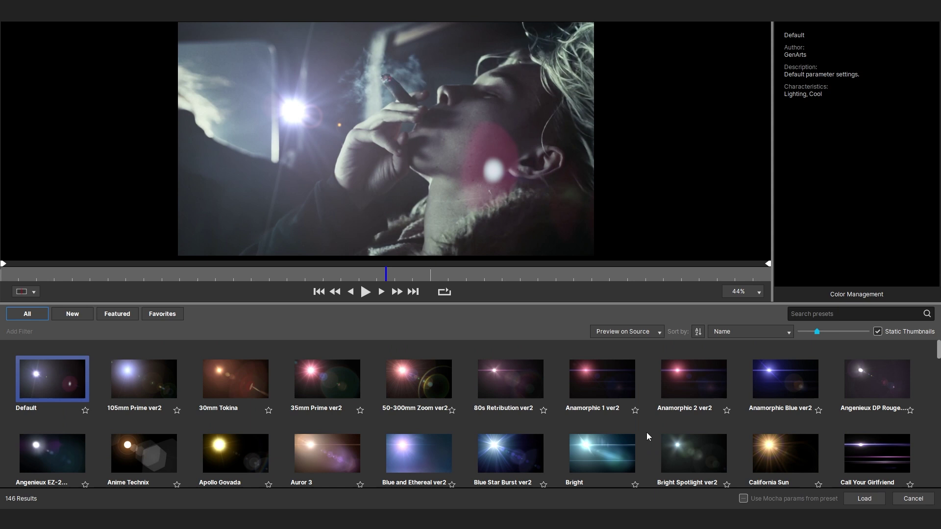
click(764, 381)
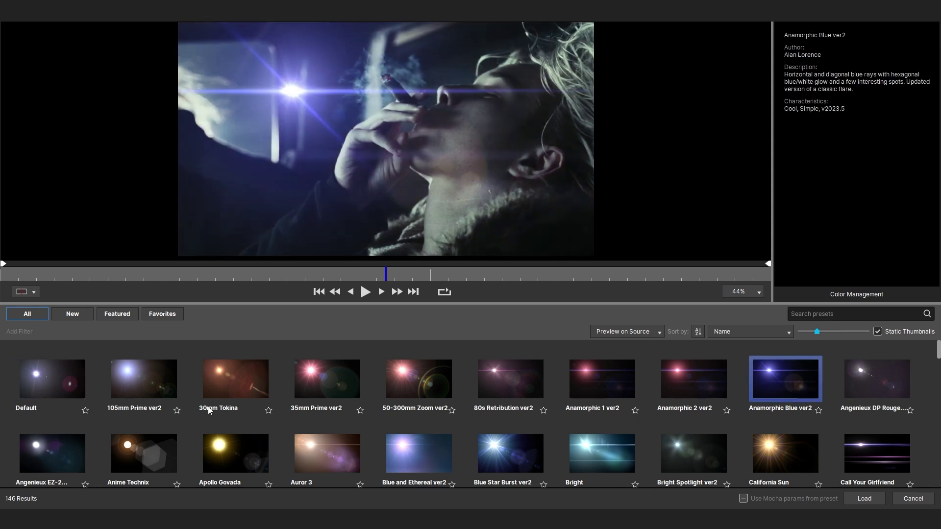
click(210, 385)
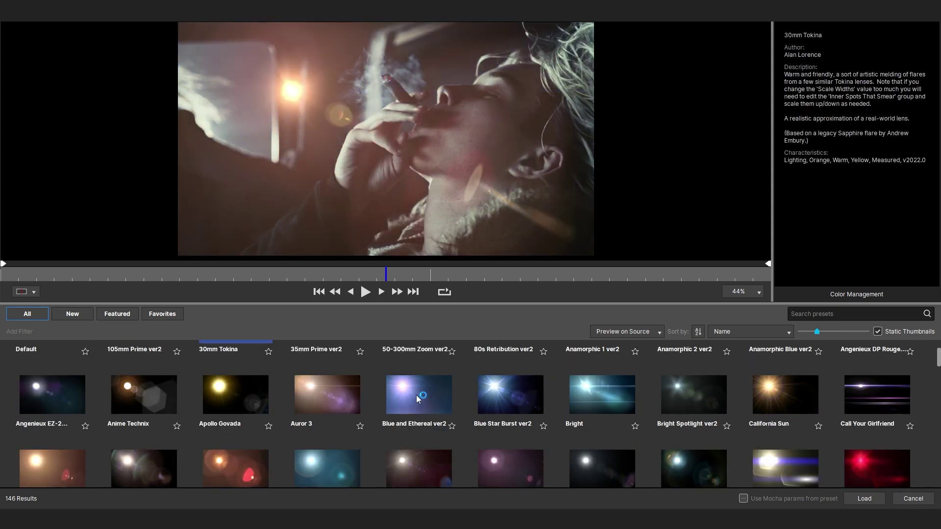
click(752, 369)
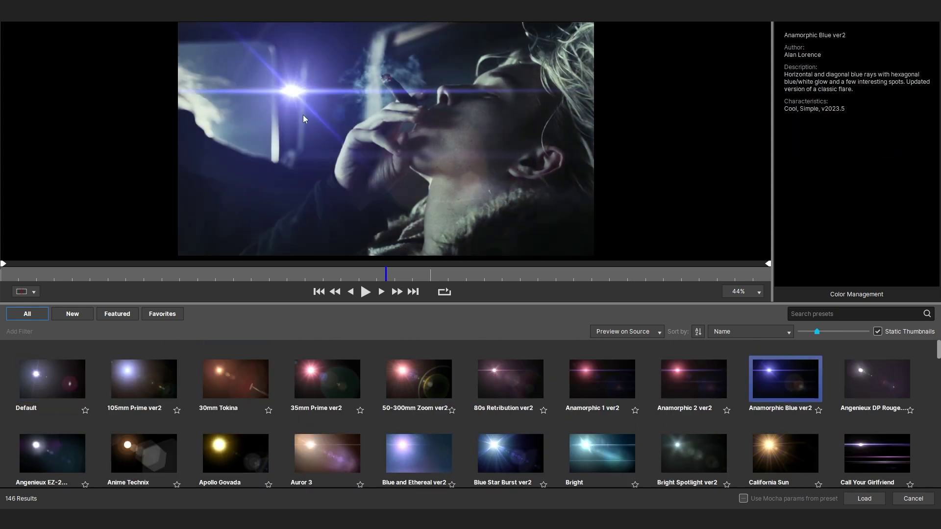
scroll(377, 412, down, 1)
scroll(795, 387, up, 1)
click(864, 499)
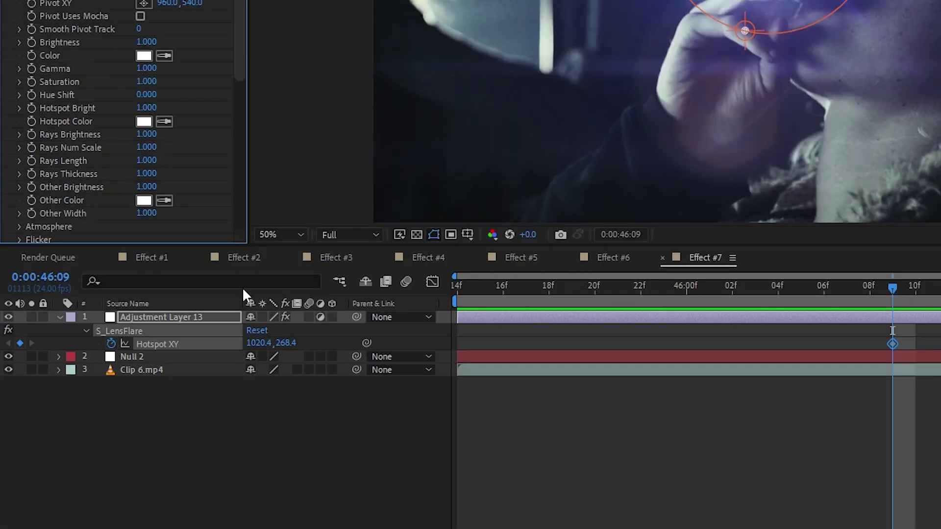
- Remove the keyframing from S_LensFlare's Hotspot XY and link it to the Feature Center of Clip 6.mp4's Track Point 1
click(111, 343)
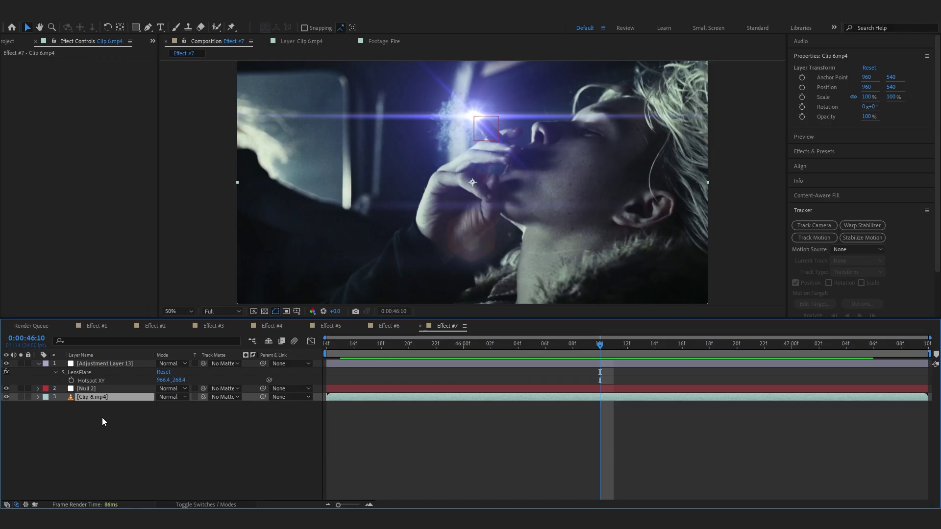
key(u)
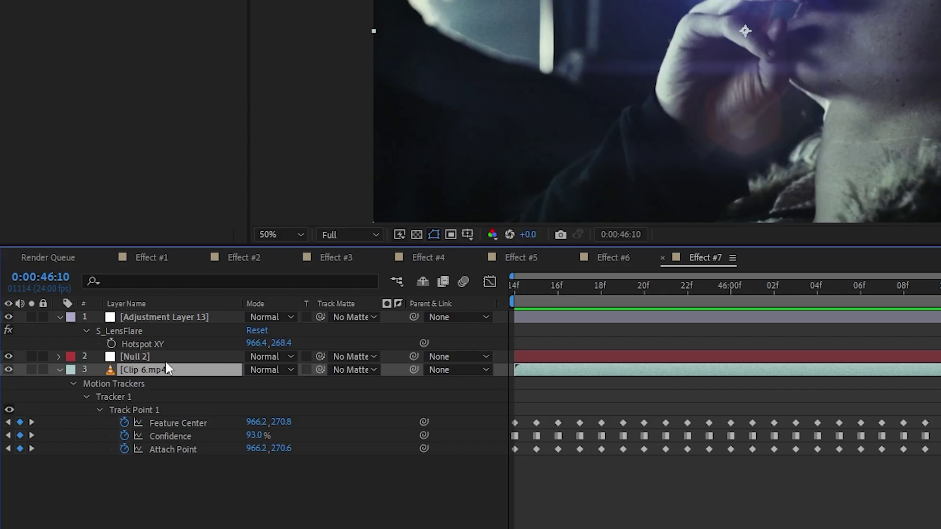
click(126, 345)
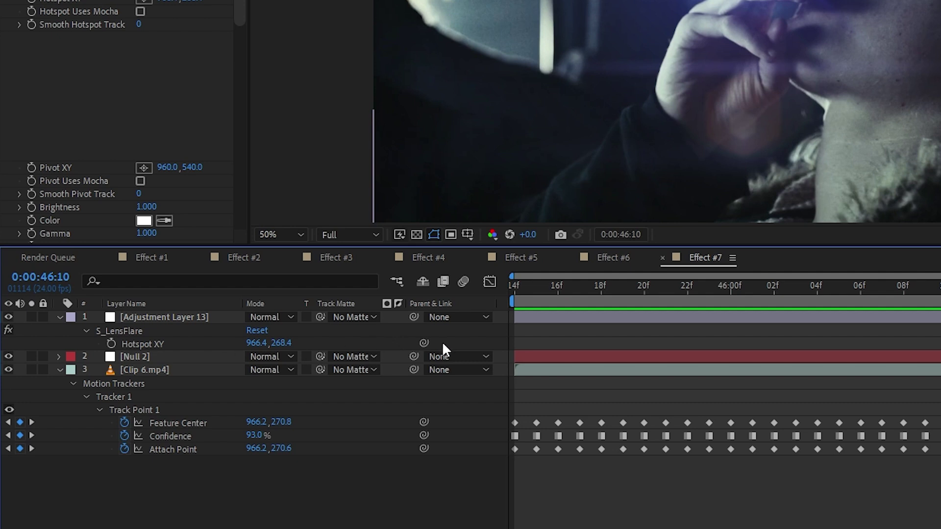
drag(423, 344, 390, 339)
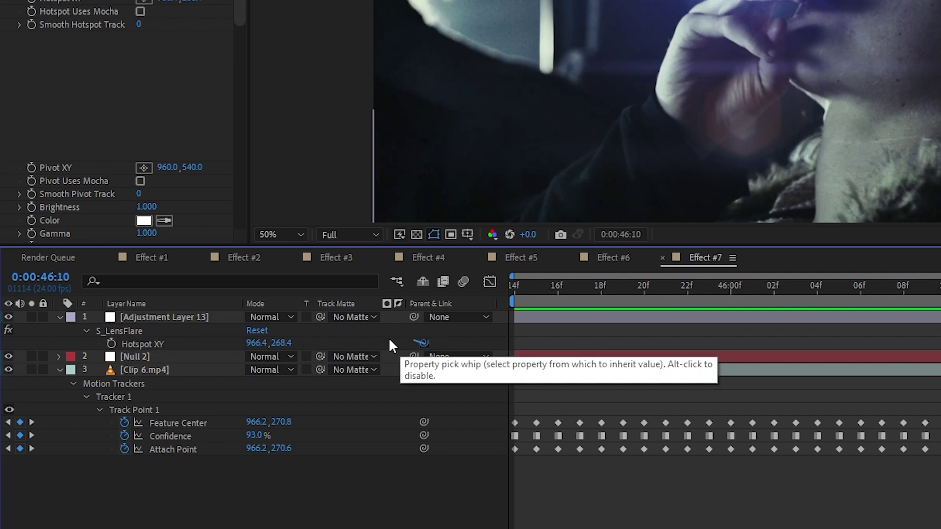
drag(526, 312, 213, 422)
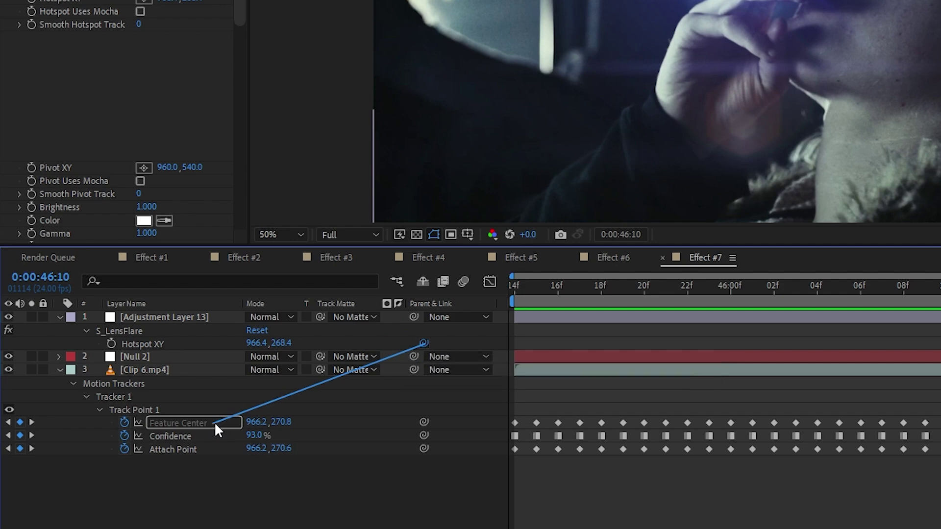
- Complete the Hotspot XY link to Track Point 1's Feature Center and play back the tracked flare
drag(213, 422, 213, 422)
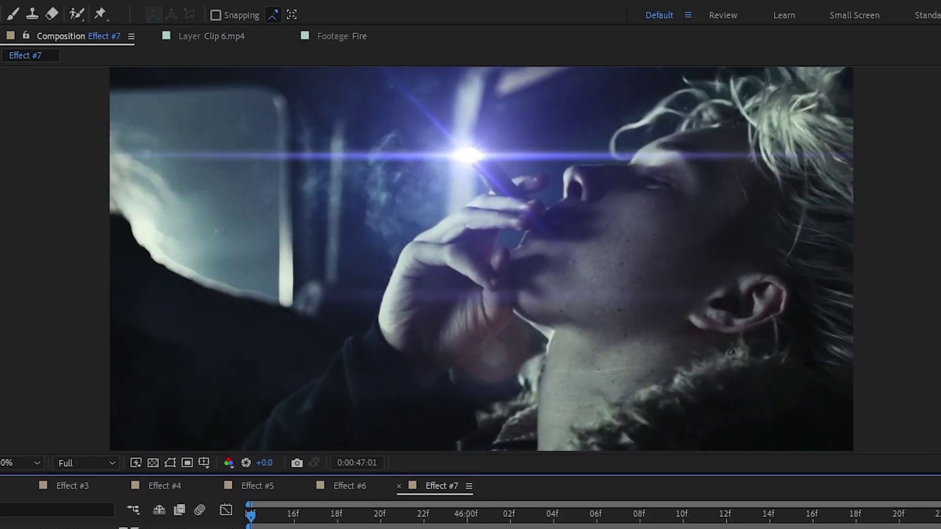
key(space)
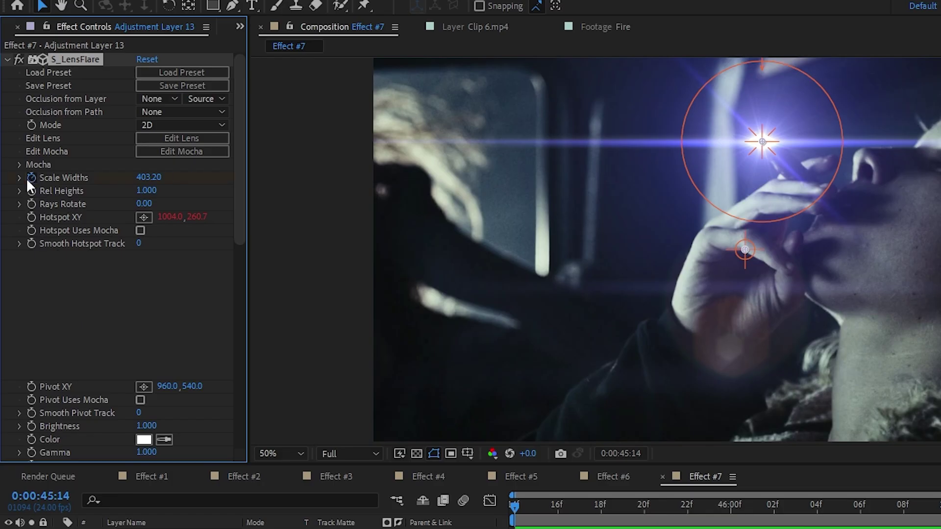
- Keyframe S_LensFlare's Scale Widths between 0:00:45:14 and 0:00:47:09 and adjust the flare's Brightness
drag(742, 508, 914, 361)
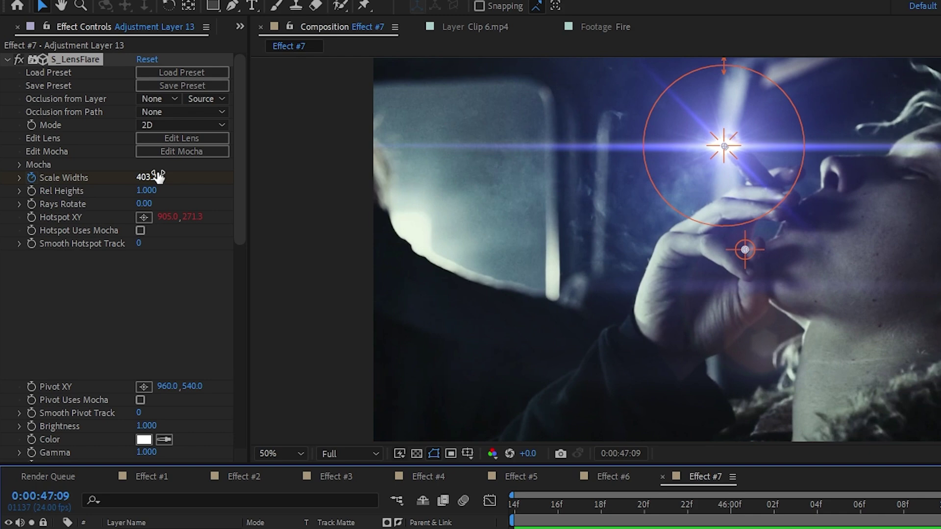
drag(97, 136, 150, 149)
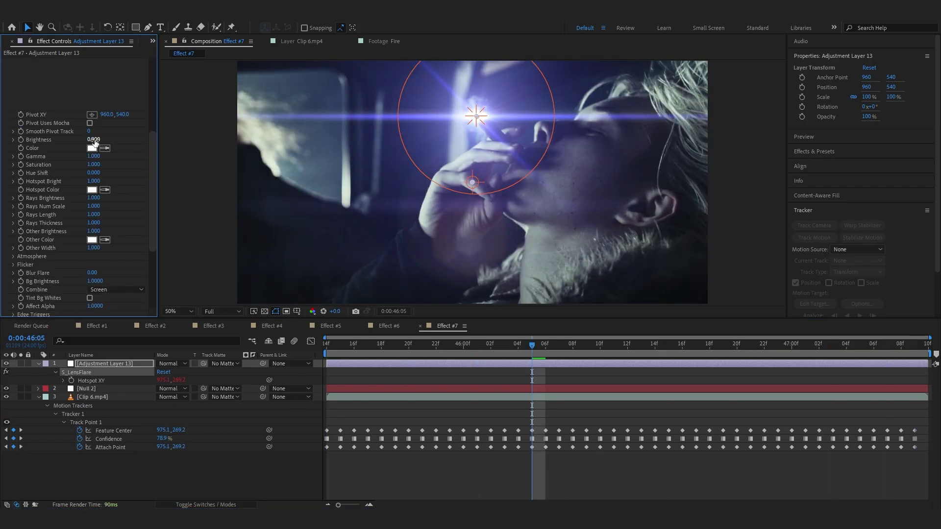
- Create a new adjustment layer above the lens flare layer and apply S_Flicker to it
right_click(483, 374)
mouse_move(506, 382)
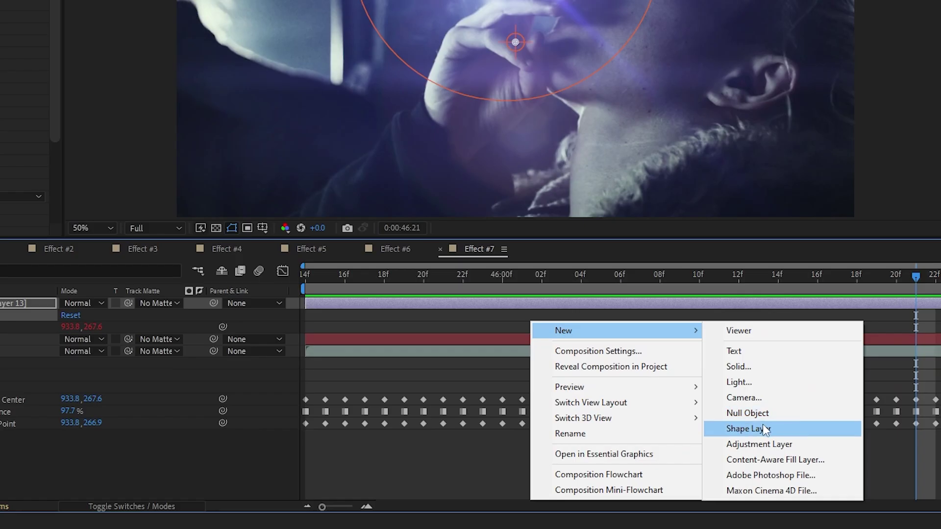
click(648, 461)
key(ctrl+space)
text(flicker)
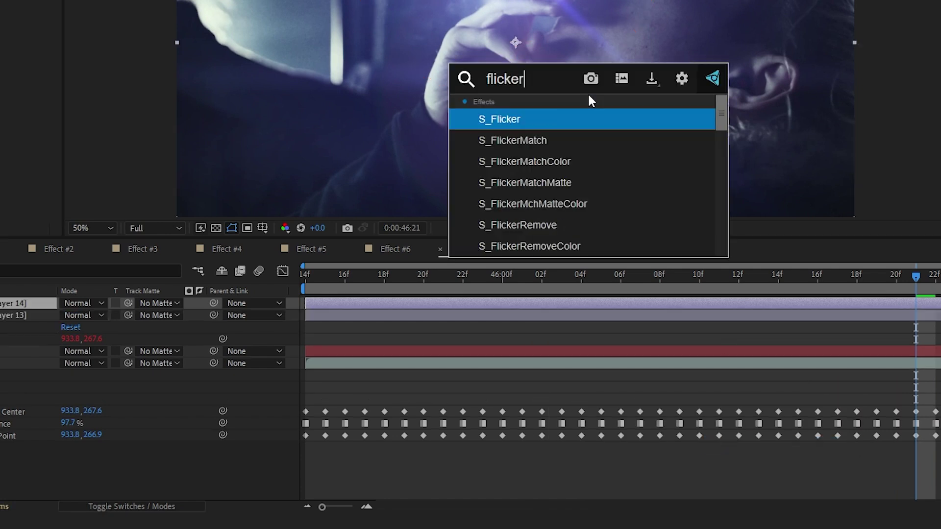
key(Return)
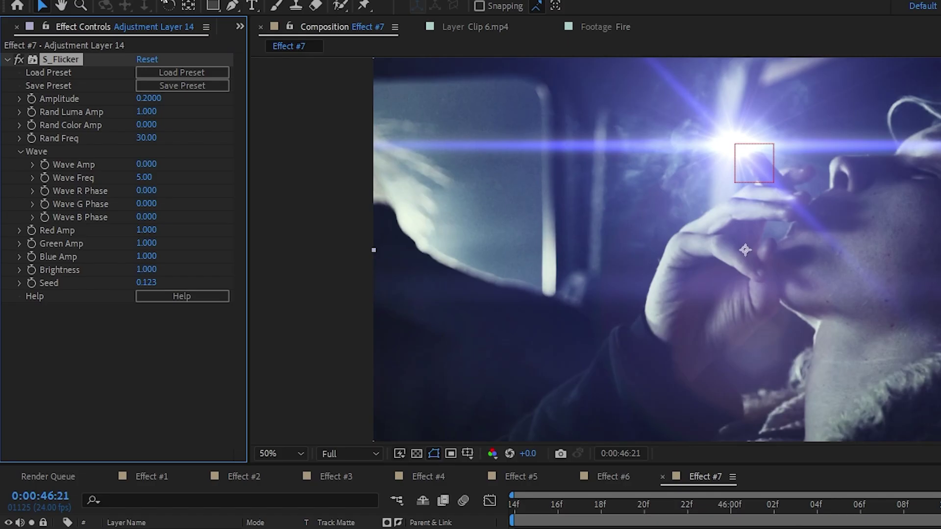
- Add Curves to the flicker adjustment layer with the RGB shadows pulled down, and add Noise at about 8%
key(ctrl+space)
text(cur)
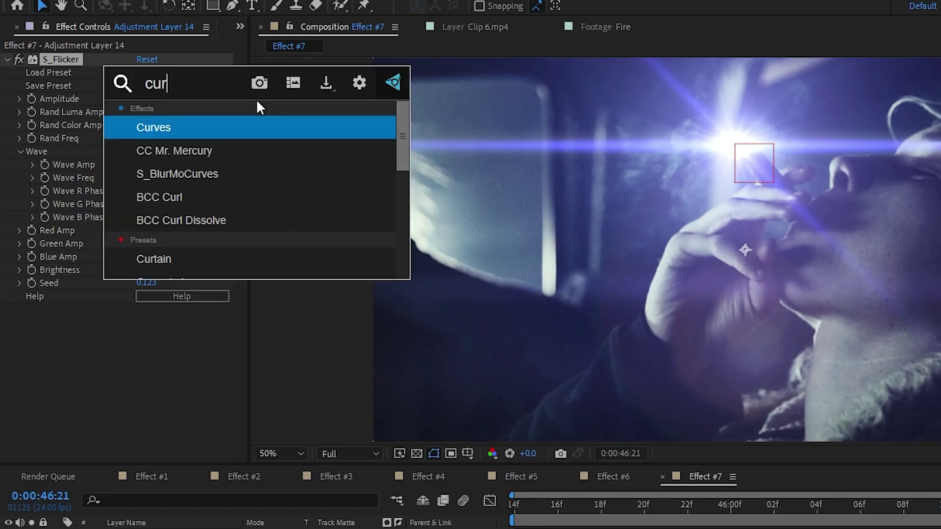
key(Return)
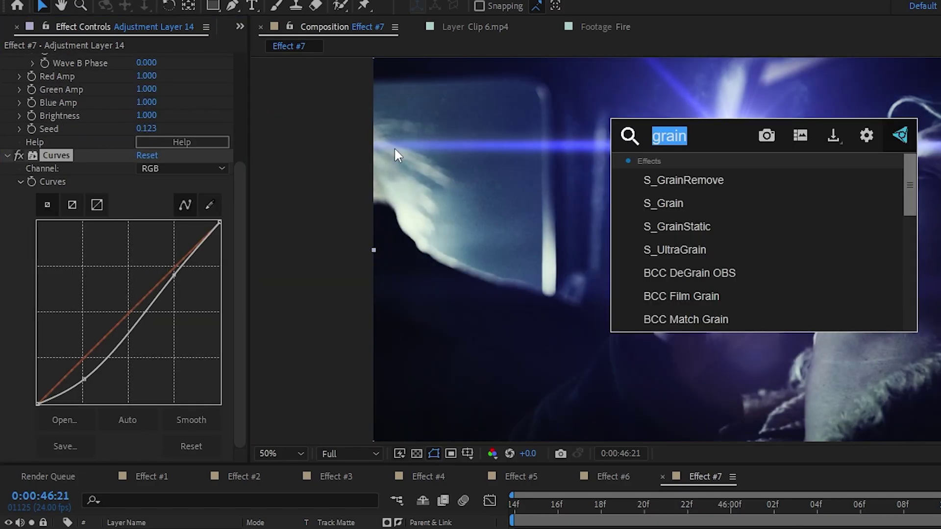
text(nois)
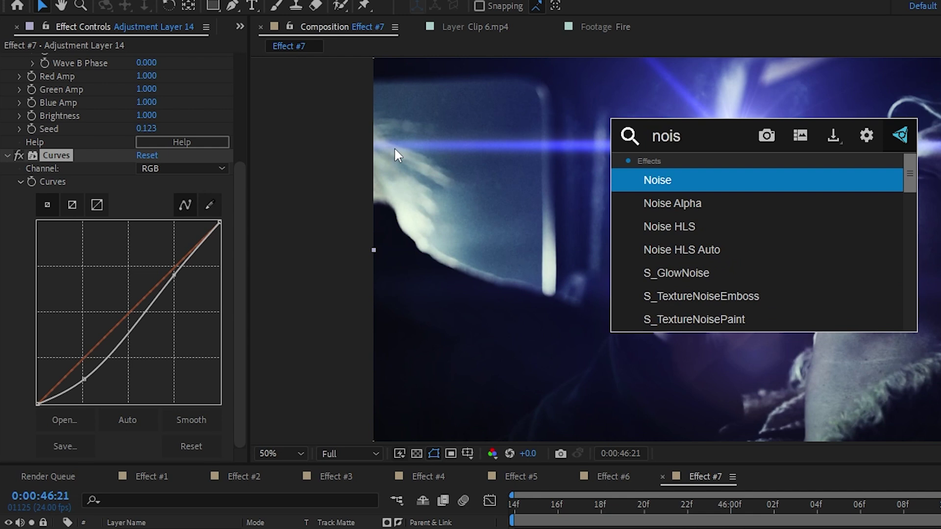
key(Return)
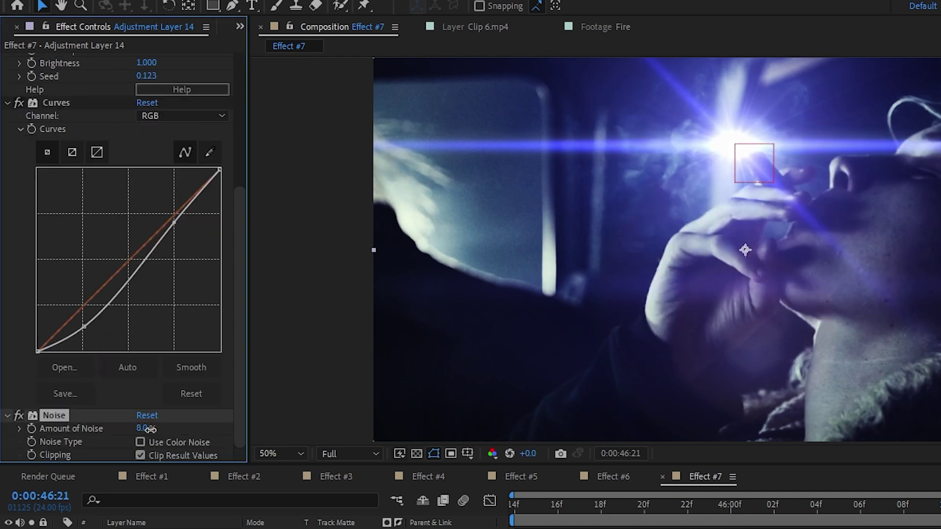